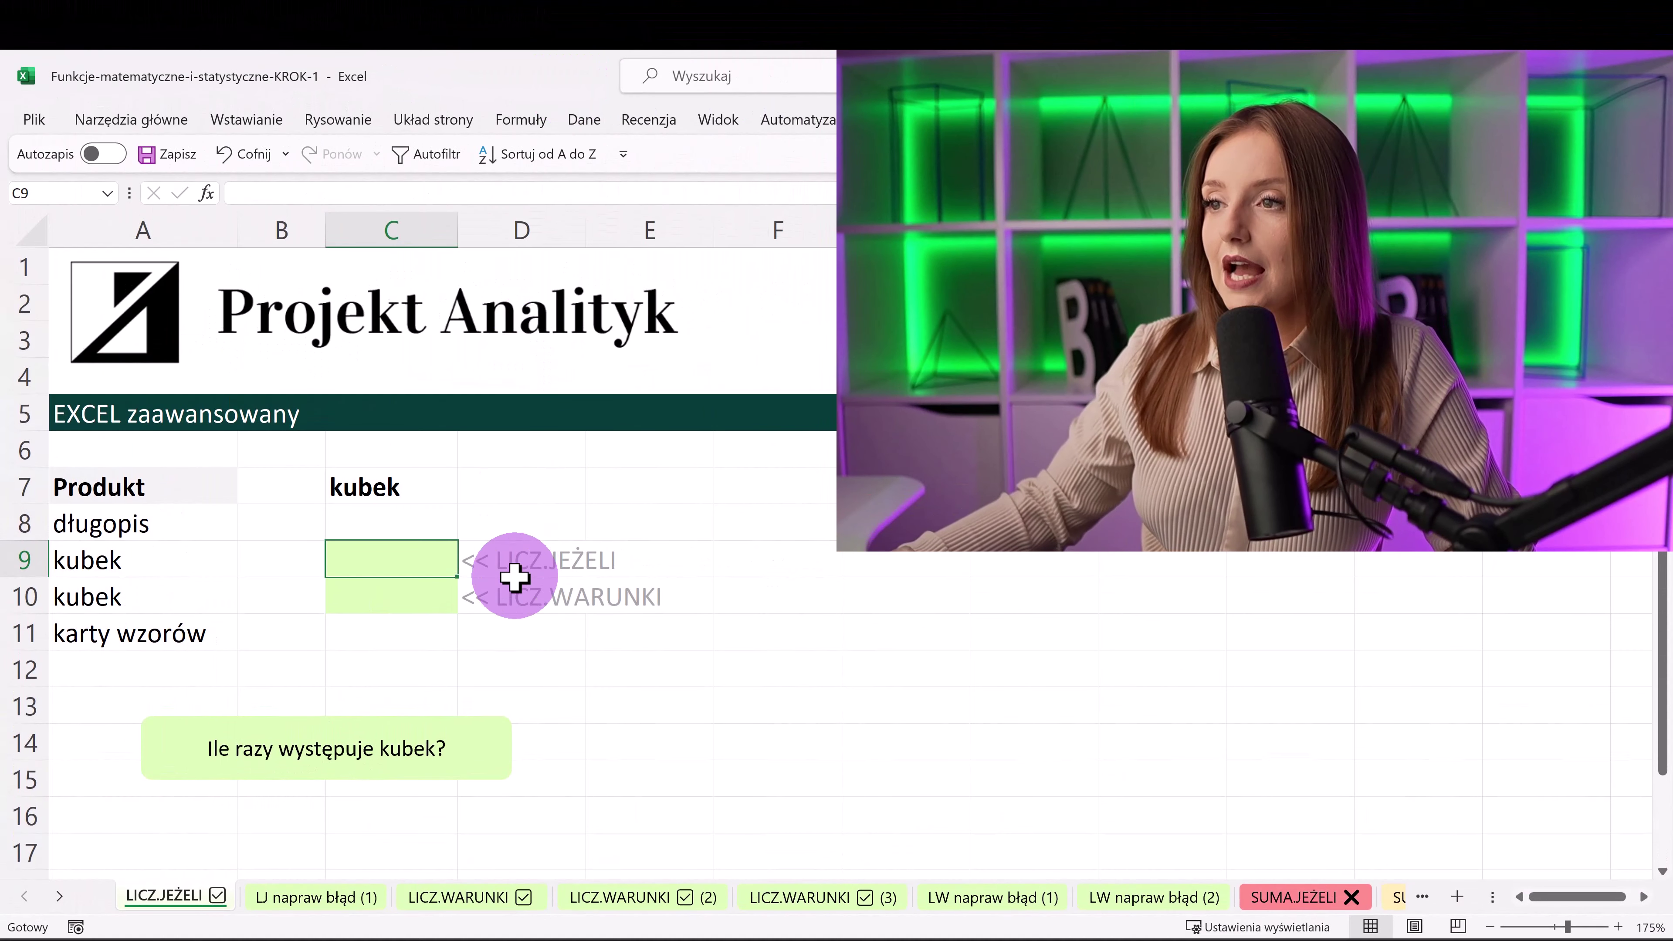
# - Enter =LICZ.JEŻELI(A:A;C7) in C9 to count kubek in column A, returning 2
pyautogui.click(514, 604)
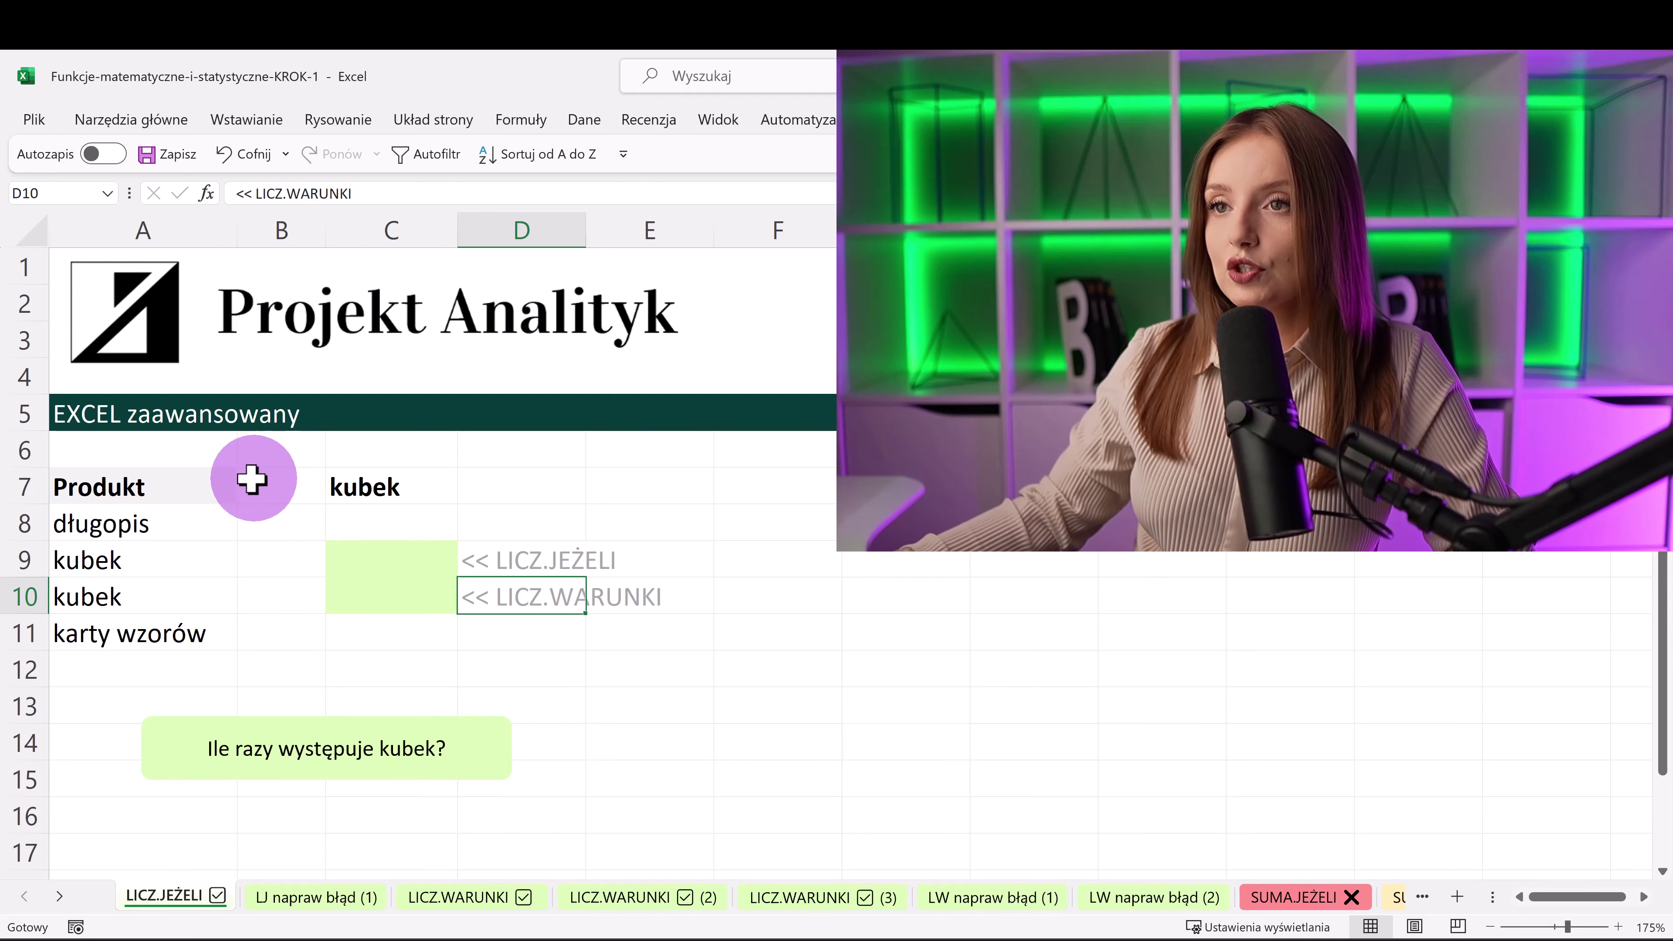
pyautogui.moveTo(191, 503); pyautogui.dragTo(191, 647)
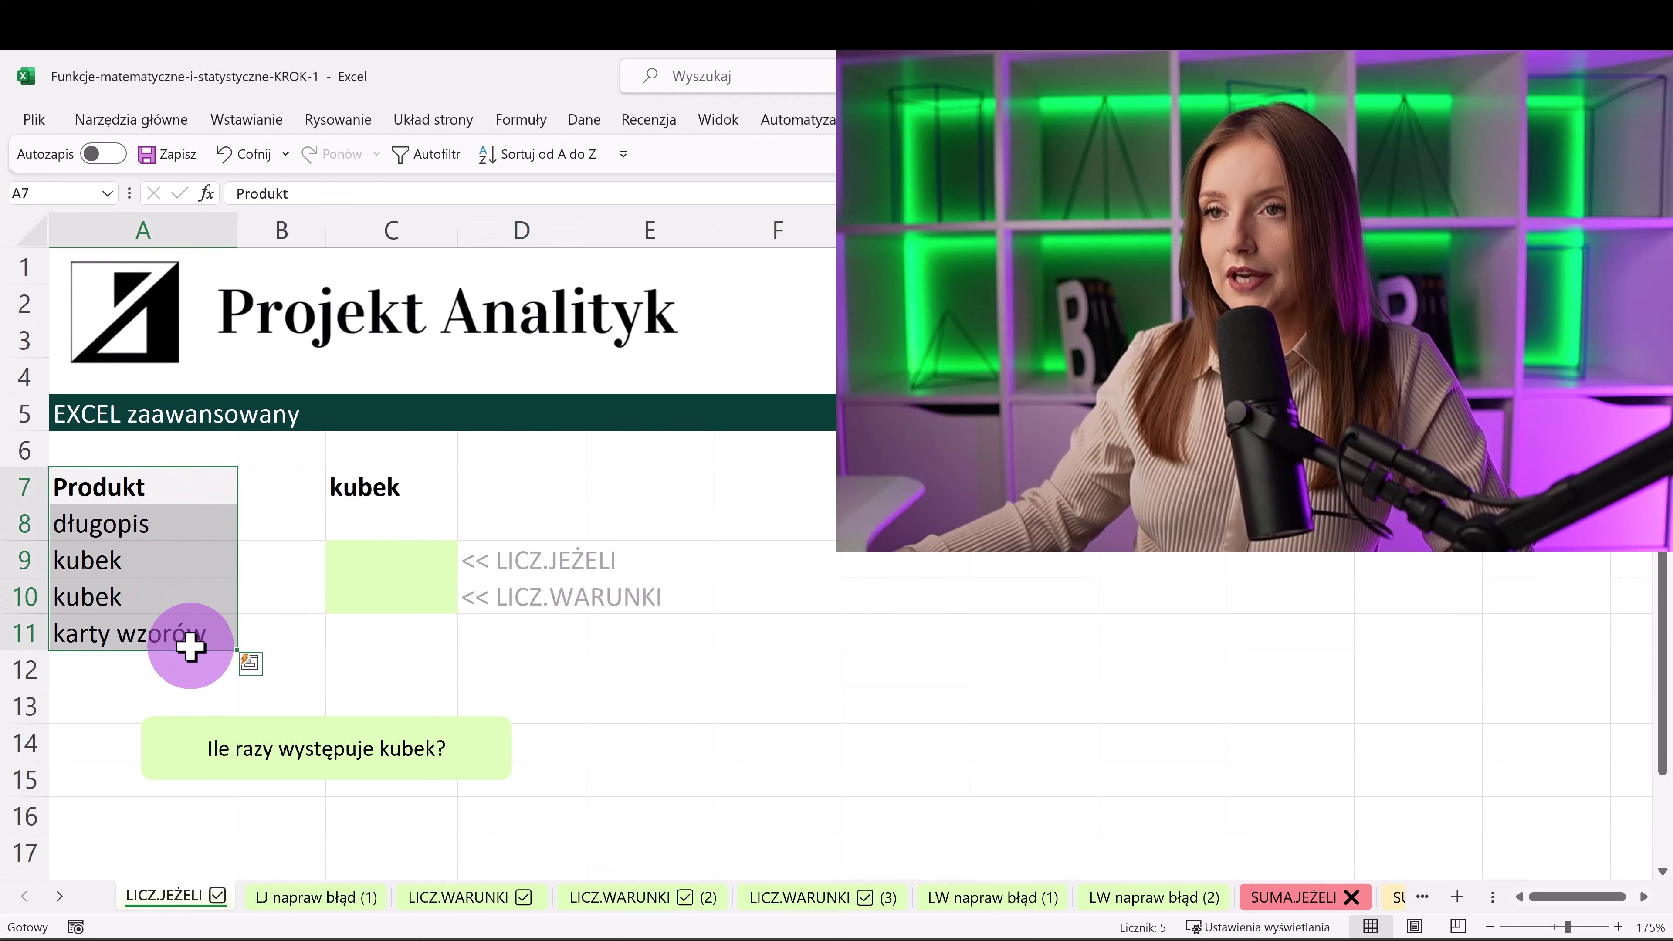
pyautogui.click(389, 562)
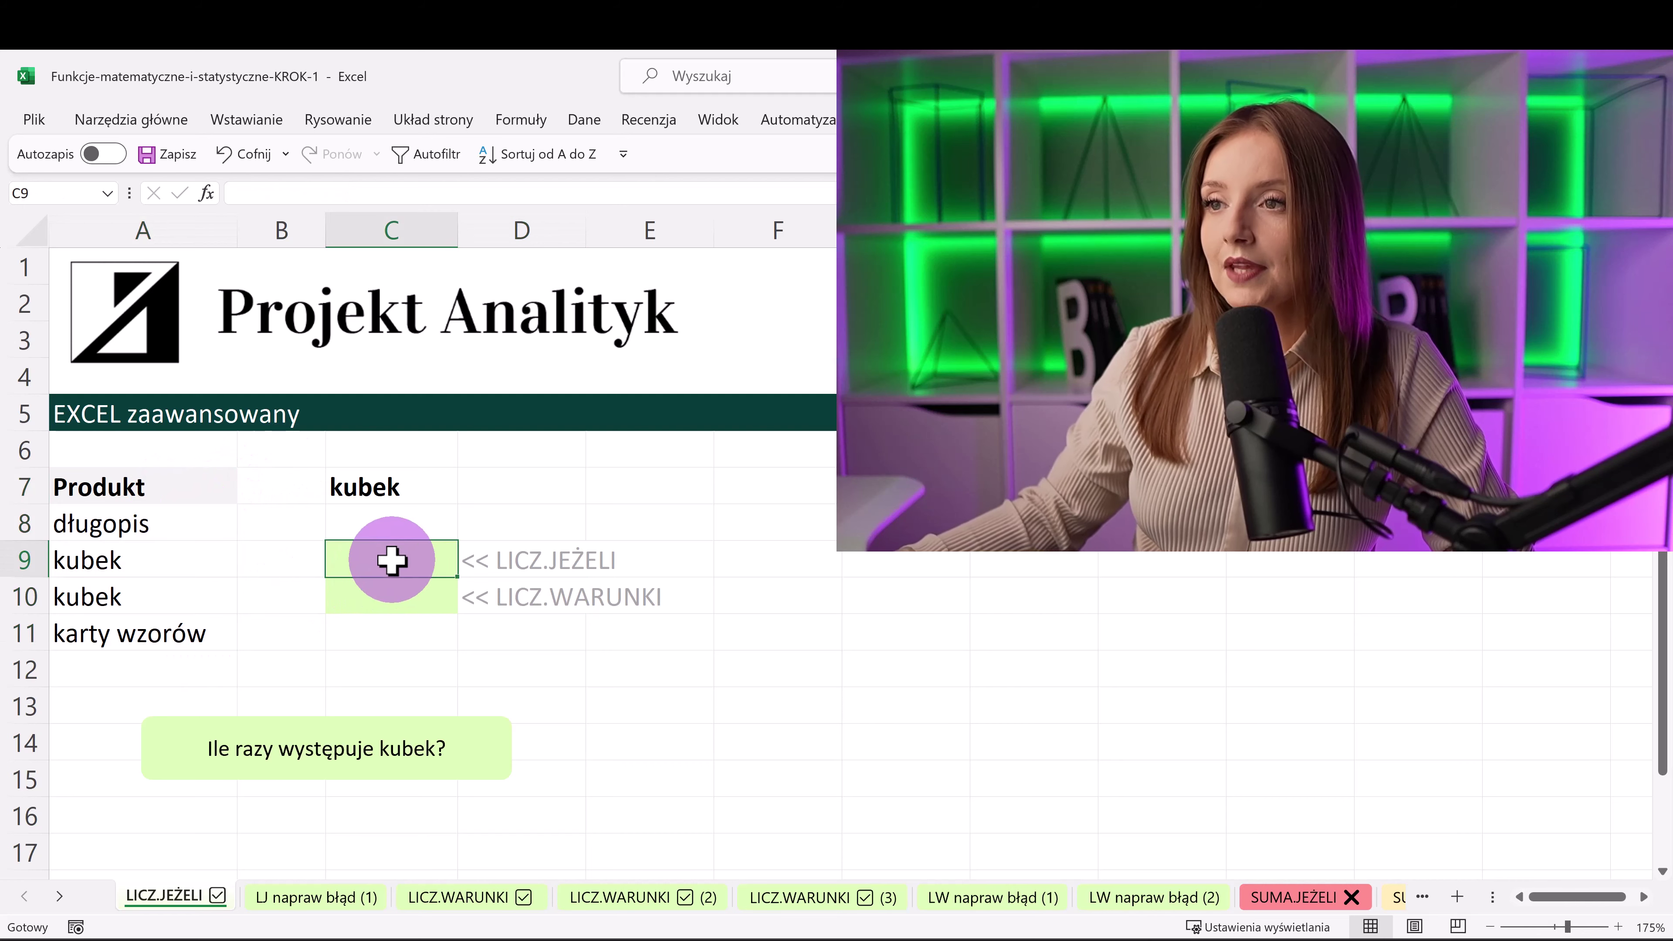
pyautogui.write('=li')
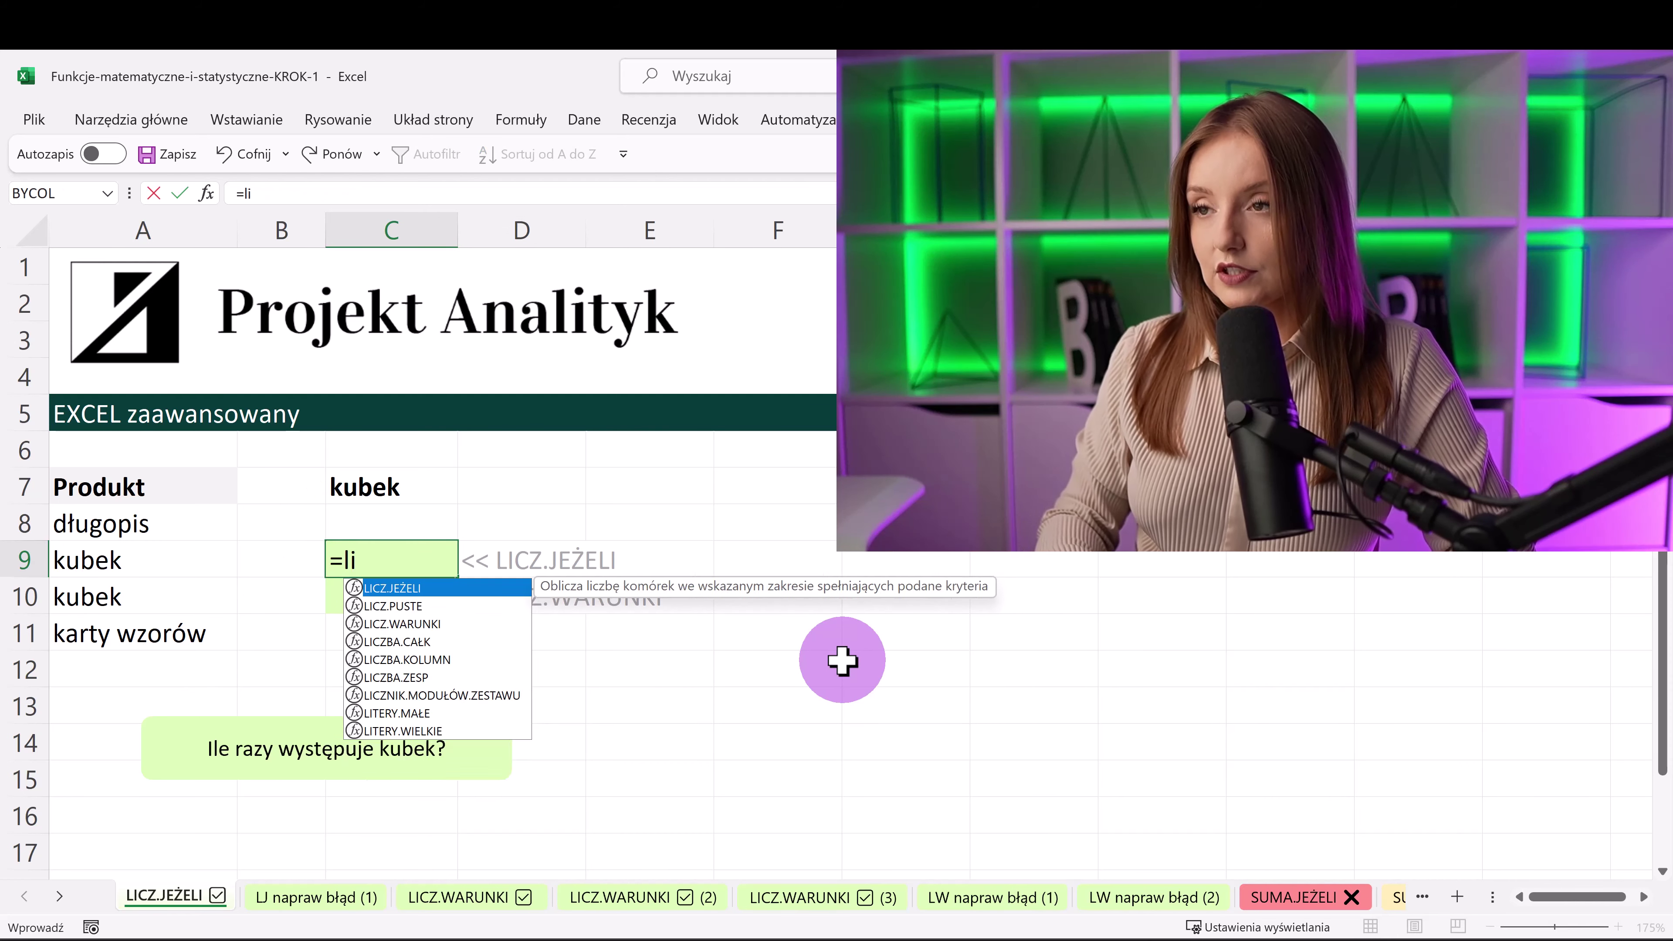
pyautogui.write('cz')
pyautogui.press('Tab')
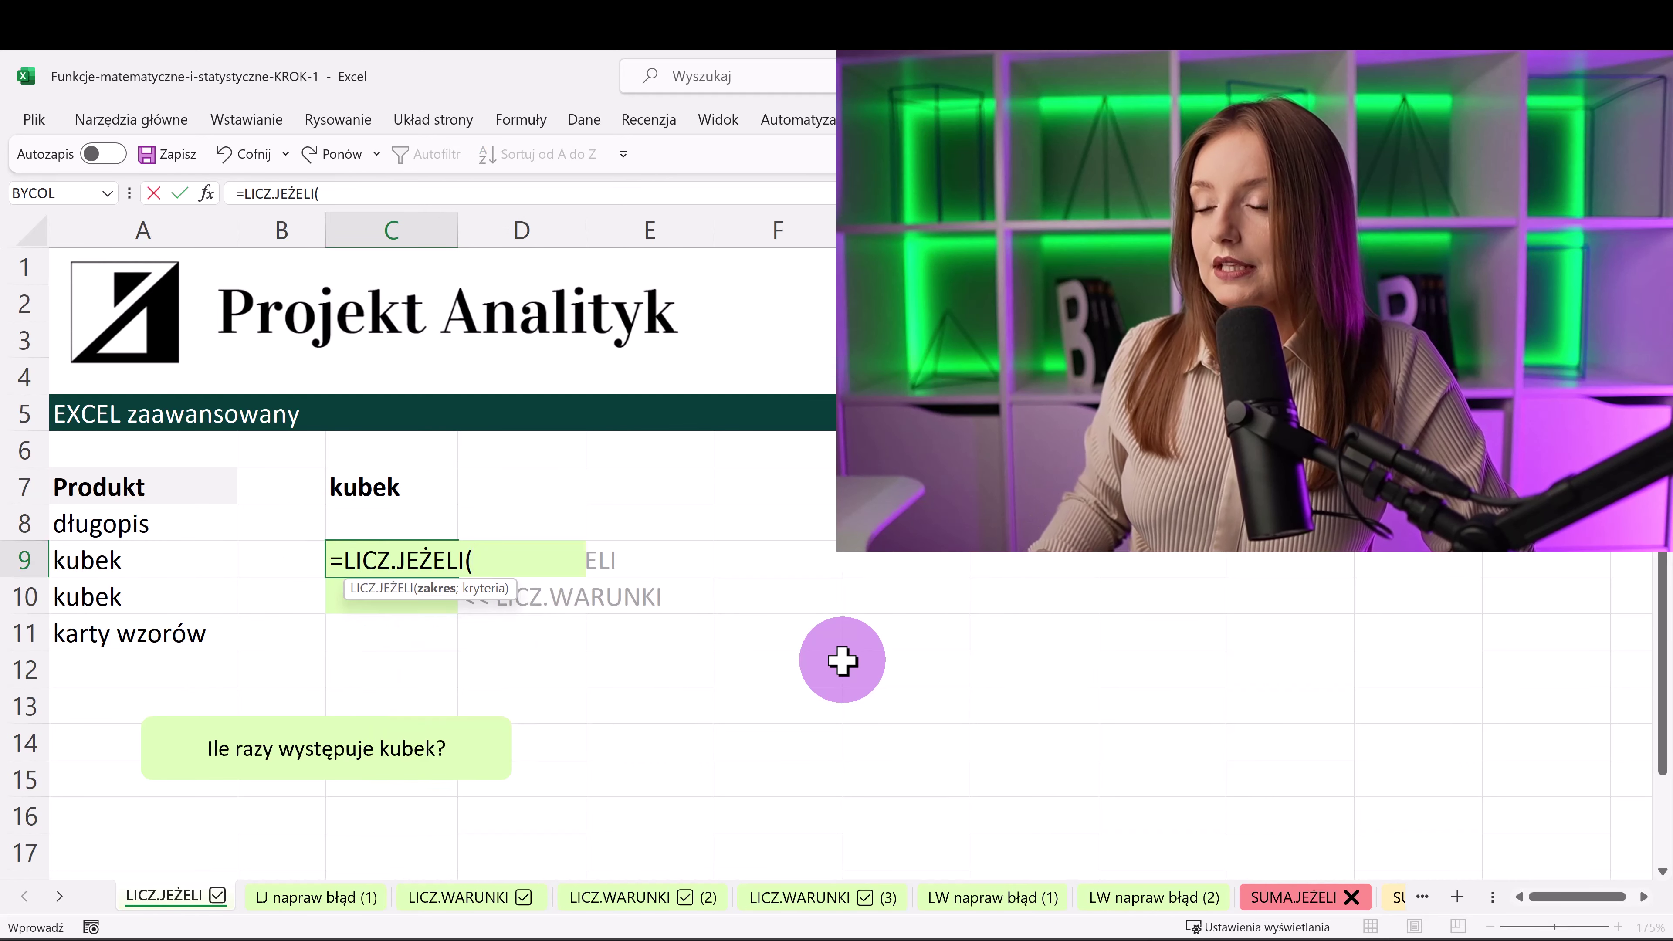
pyautogui.click(143, 230)
pyautogui.write(';')
pyautogui.click(359, 485)
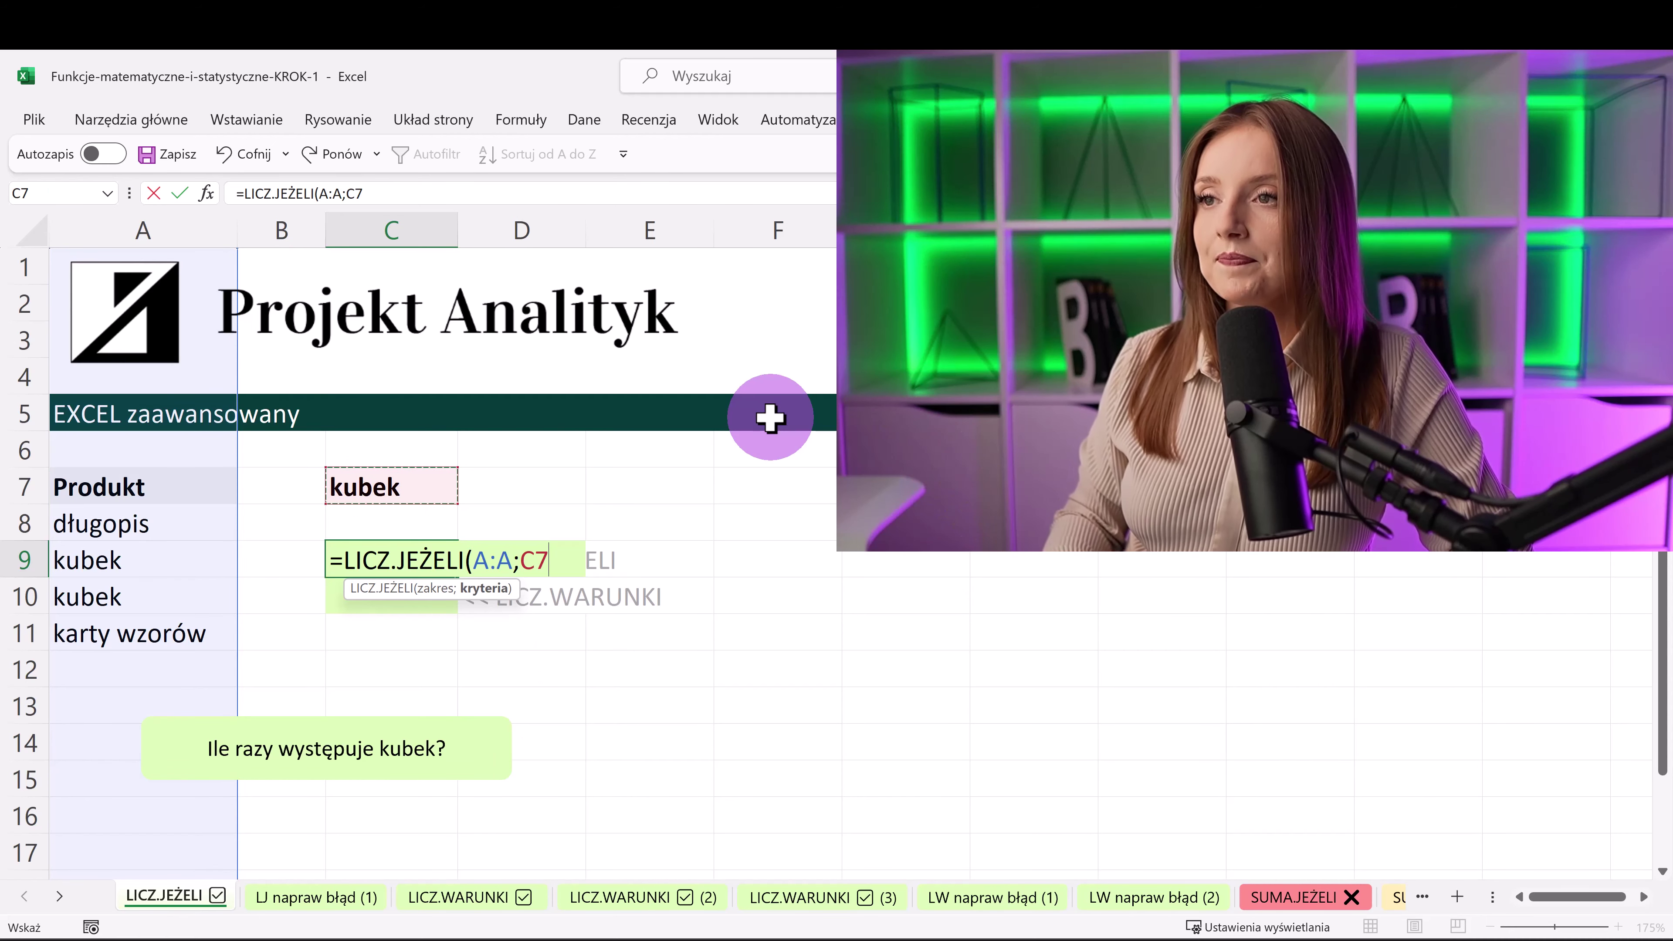
pyautogui.press('Return')
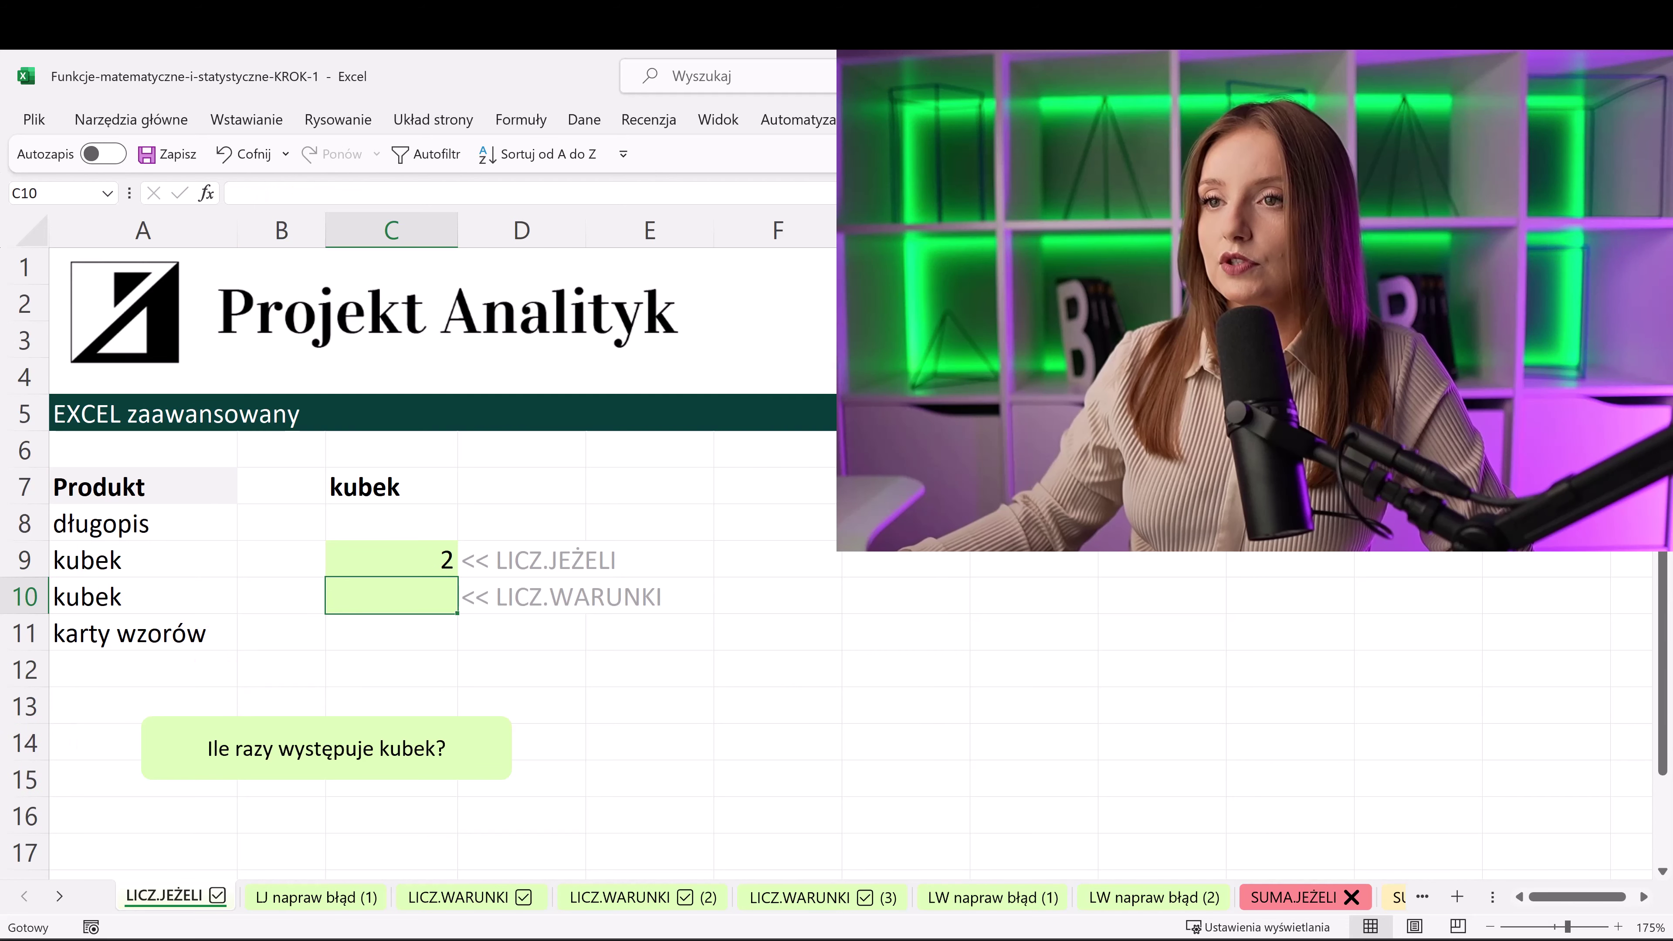
# - Check the two kubek entries in column A and reopen the C9 formula for editing
pyautogui.moveTo(99, 560); pyautogui.dragTo(112, 597)
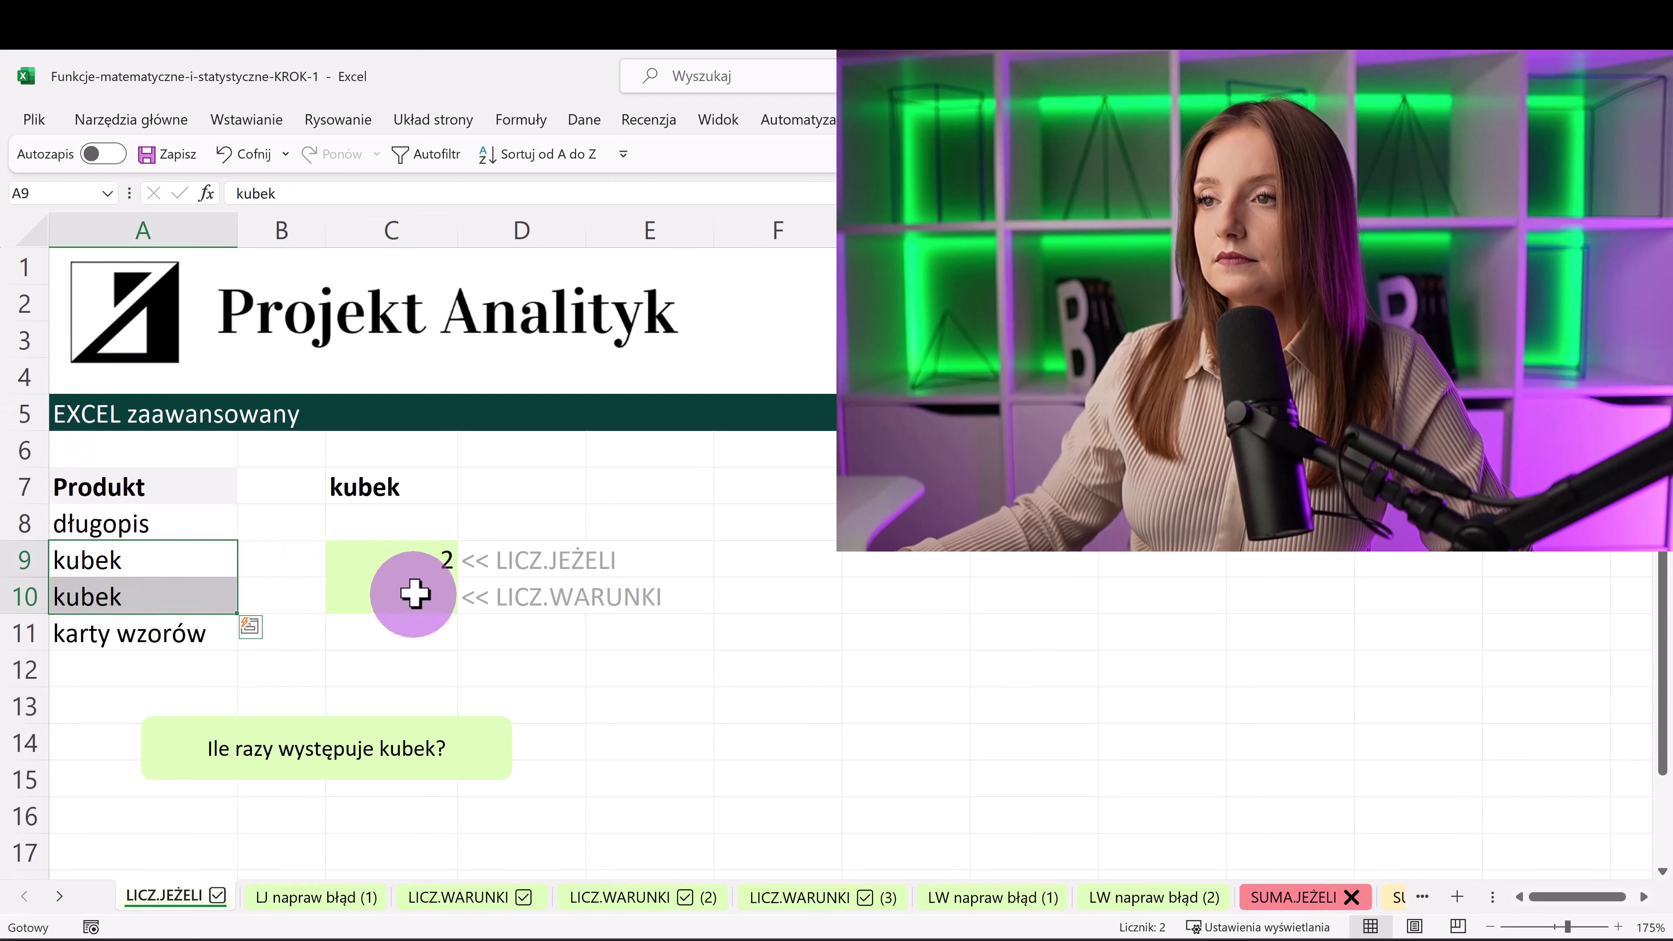
pyautogui.press('Right')
pyautogui.press('Right')
pyautogui.press('F2')
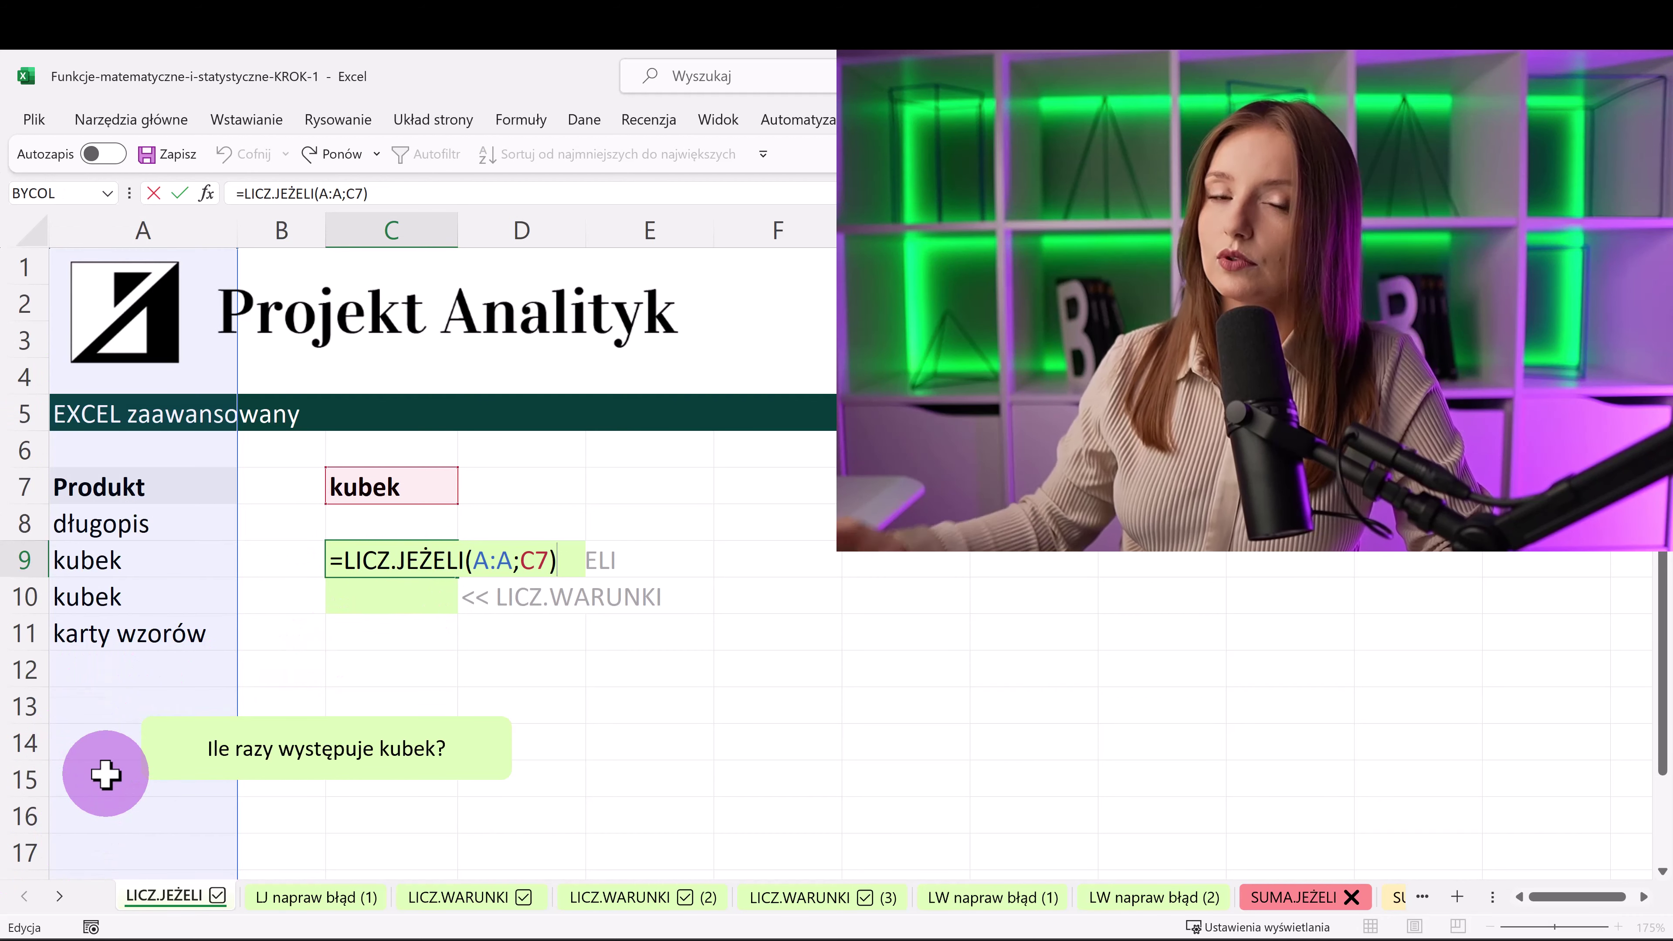
# - Keep the C9 formula unchanged and copy the kubek entry from A10 into A12
pyautogui.hotkey('ctrl', 'Return')
pyautogui.click(157, 597)
pyautogui.hotkey('ctrl', 'c')
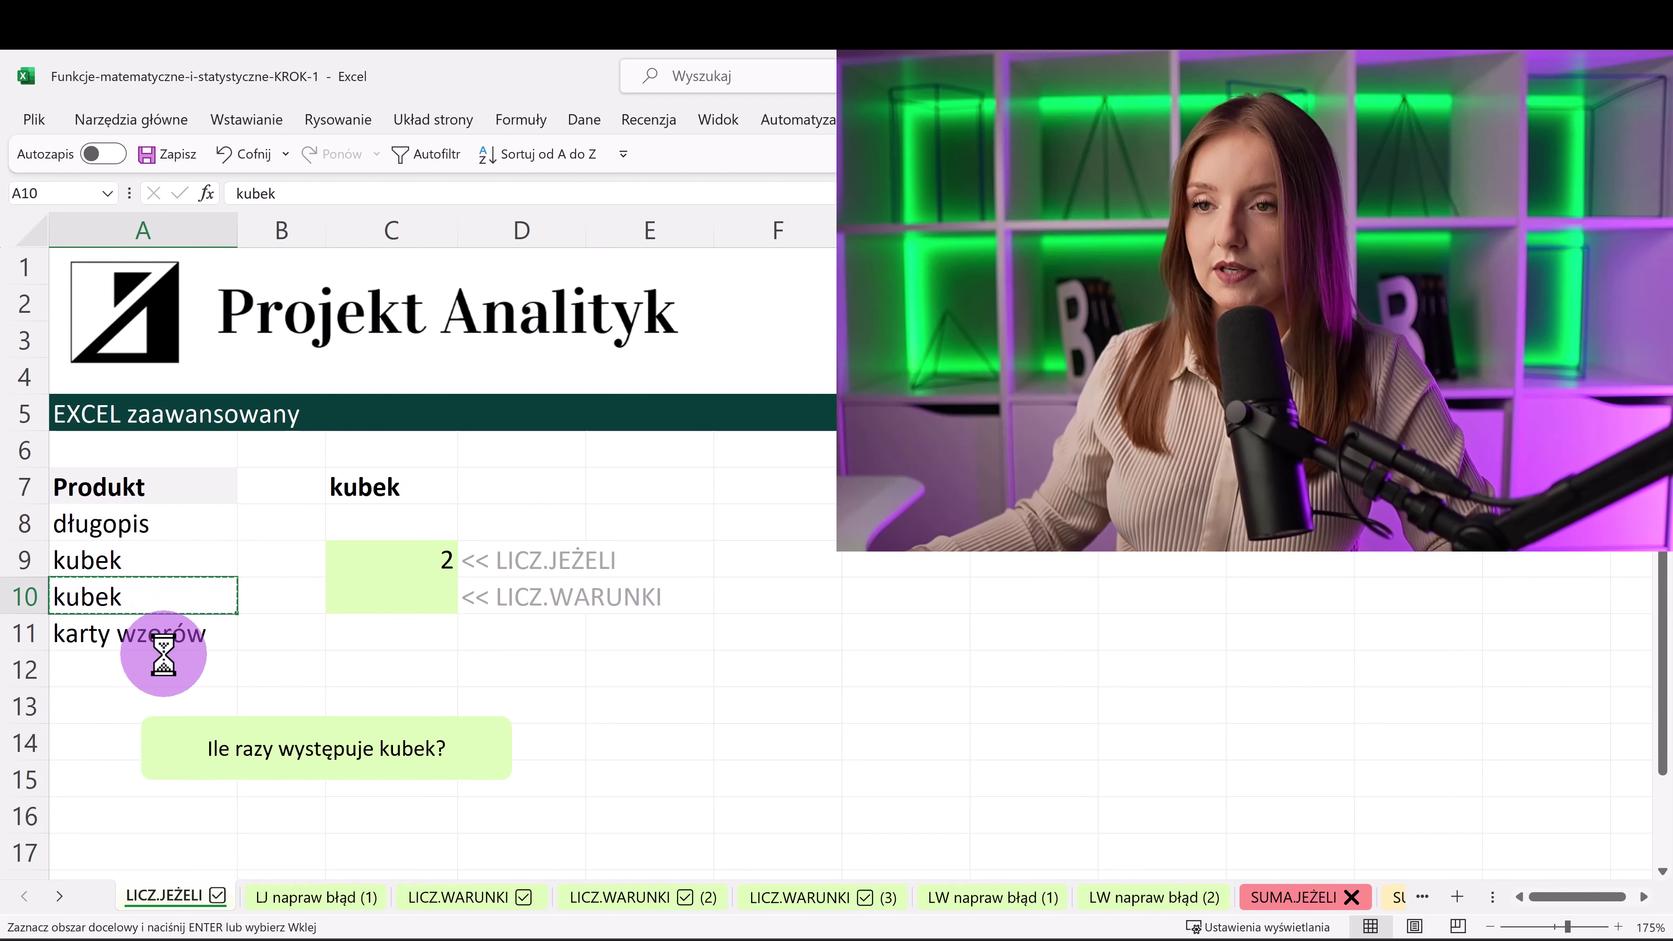
pyautogui.click(157, 672)
pyautogui.hotkey('ctrl', 'v')
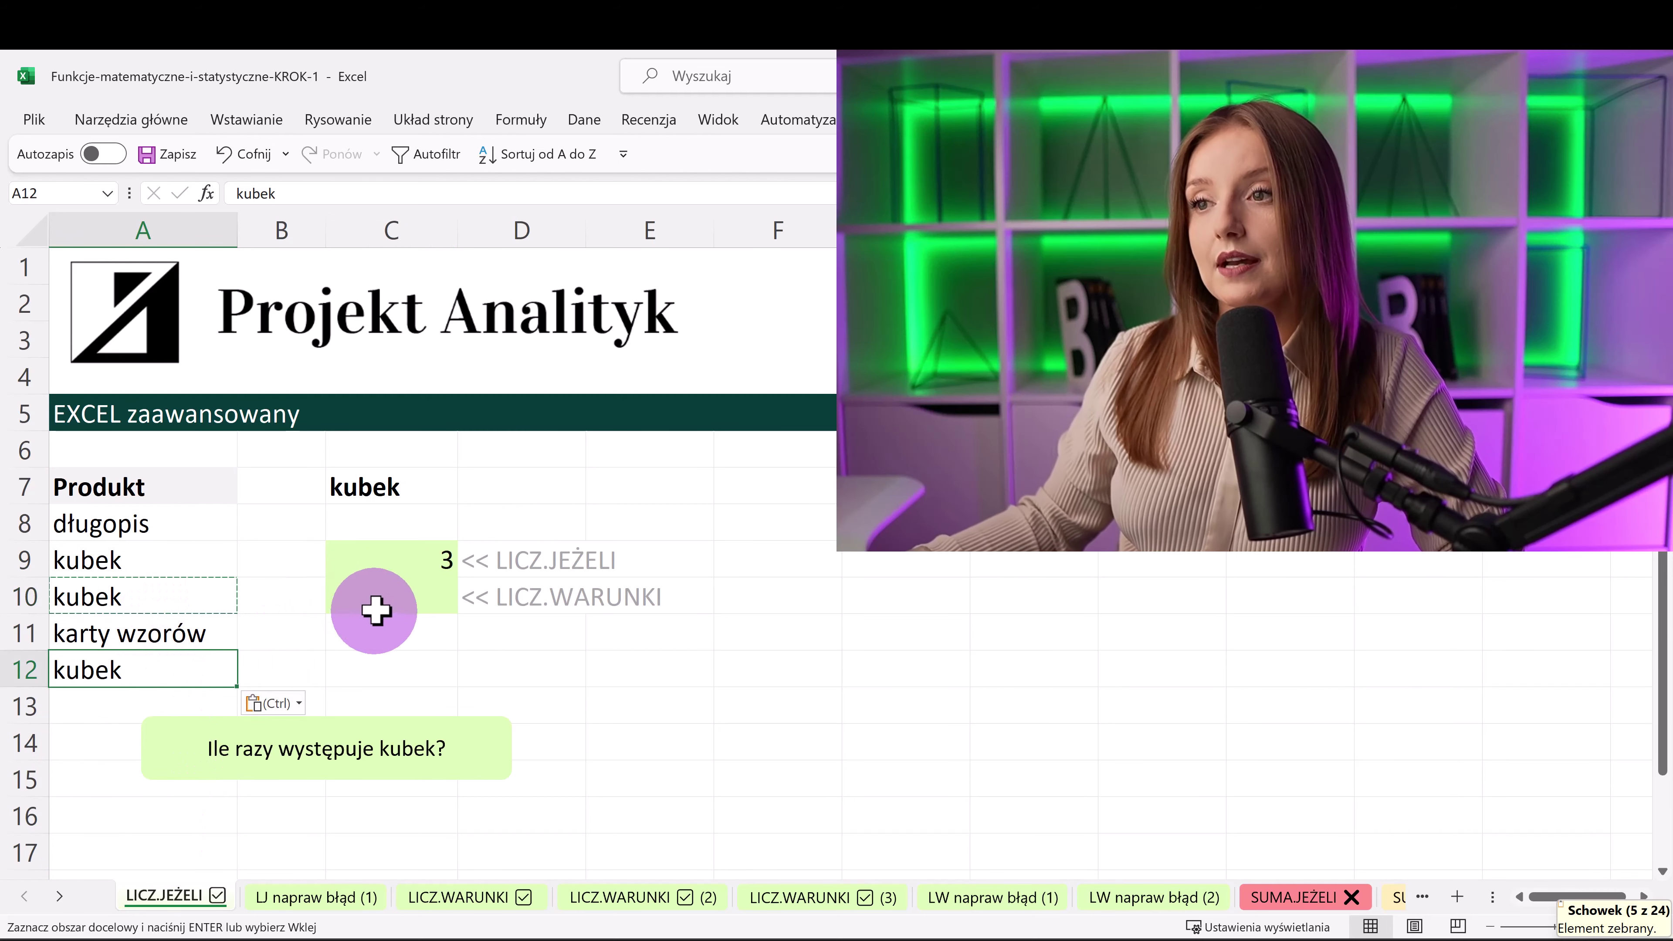
# - Enter =LICZ.WARUNKI(A:A;C7) in C10, returning 3, and display formulas instead of results
pyautogui.click(379, 603)
pyautogui.write('=licz')
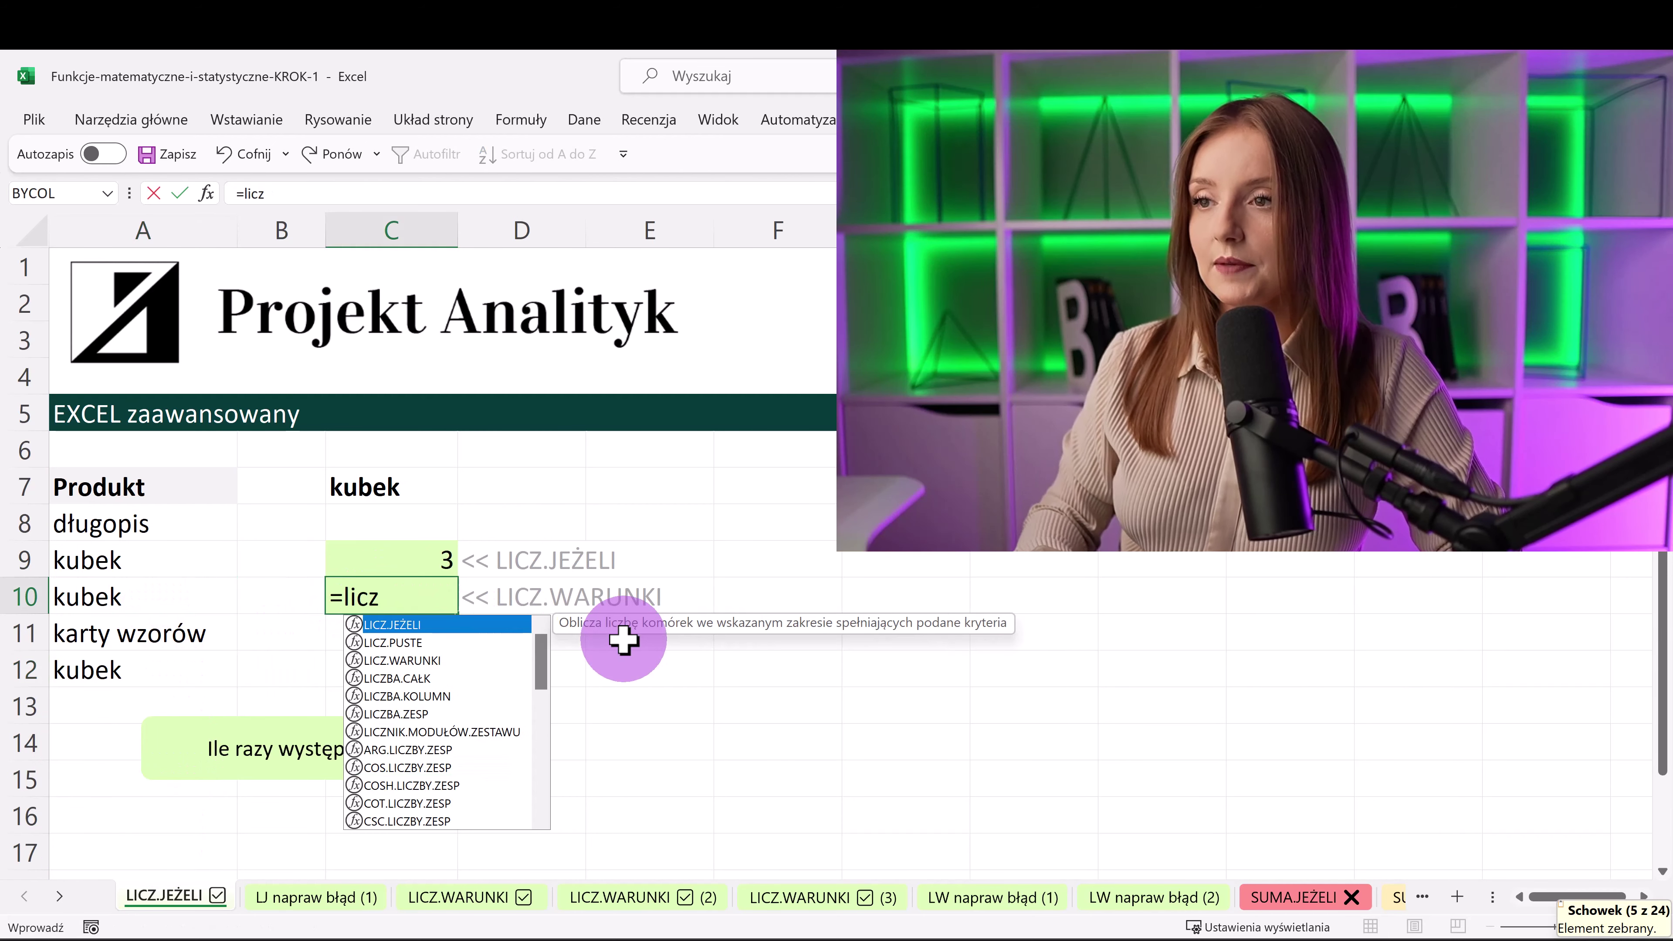
pyautogui.press('Down')
pyautogui.press('Down')
pyautogui.press('Tab')
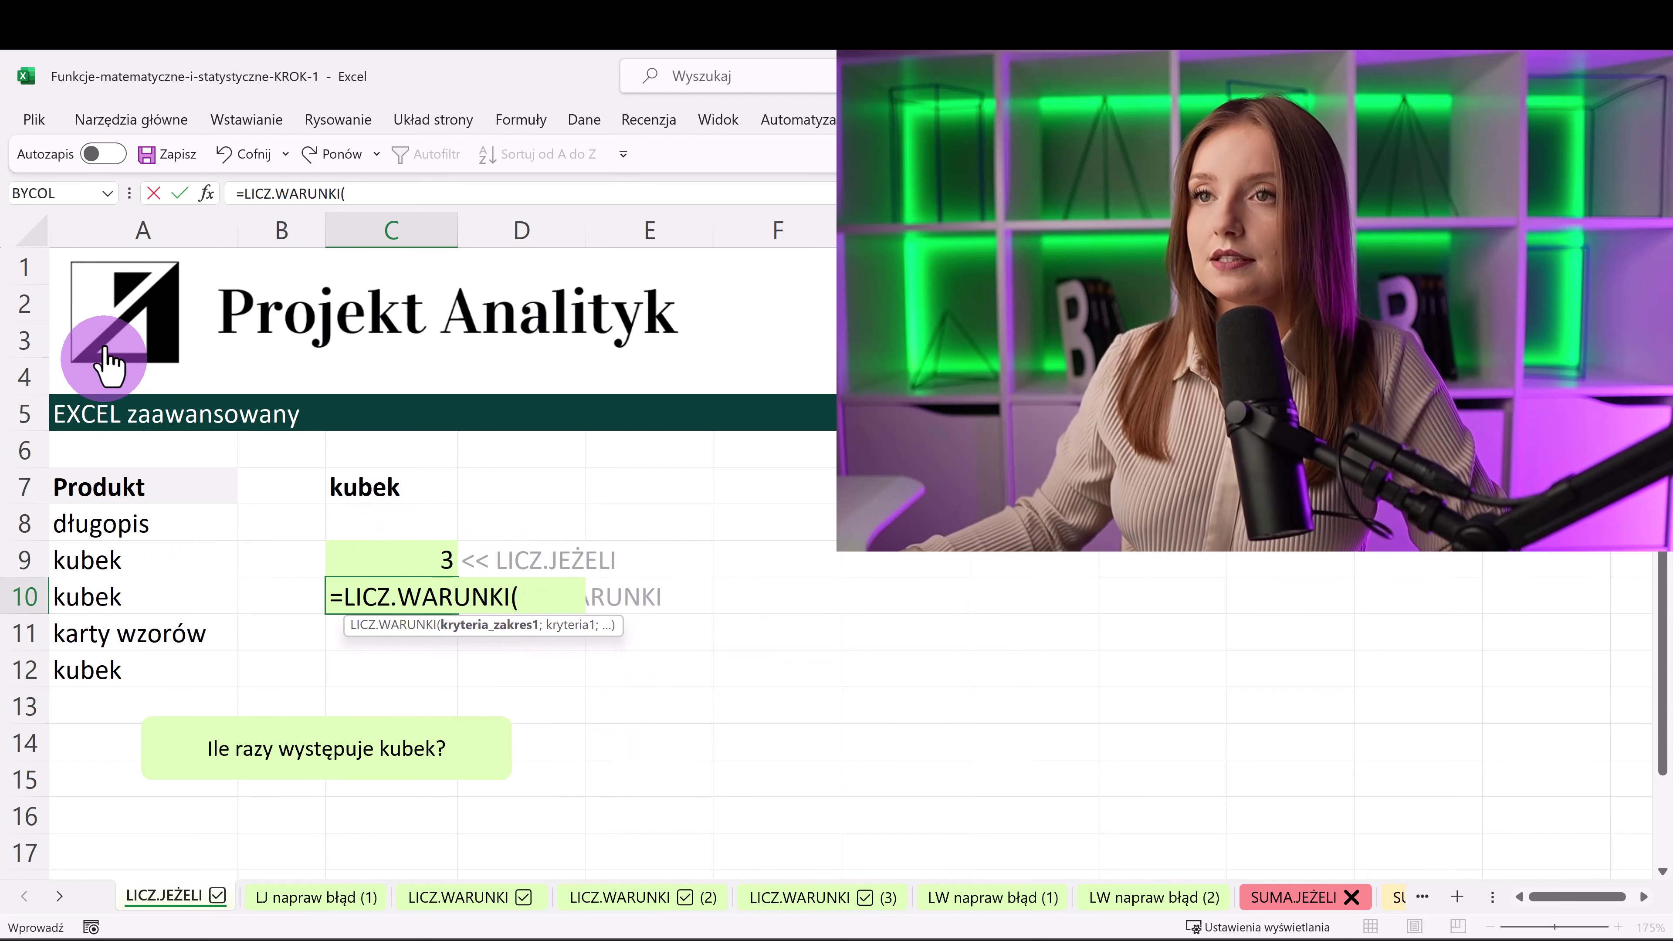
pyautogui.click(179, 224)
pyautogui.write(';')
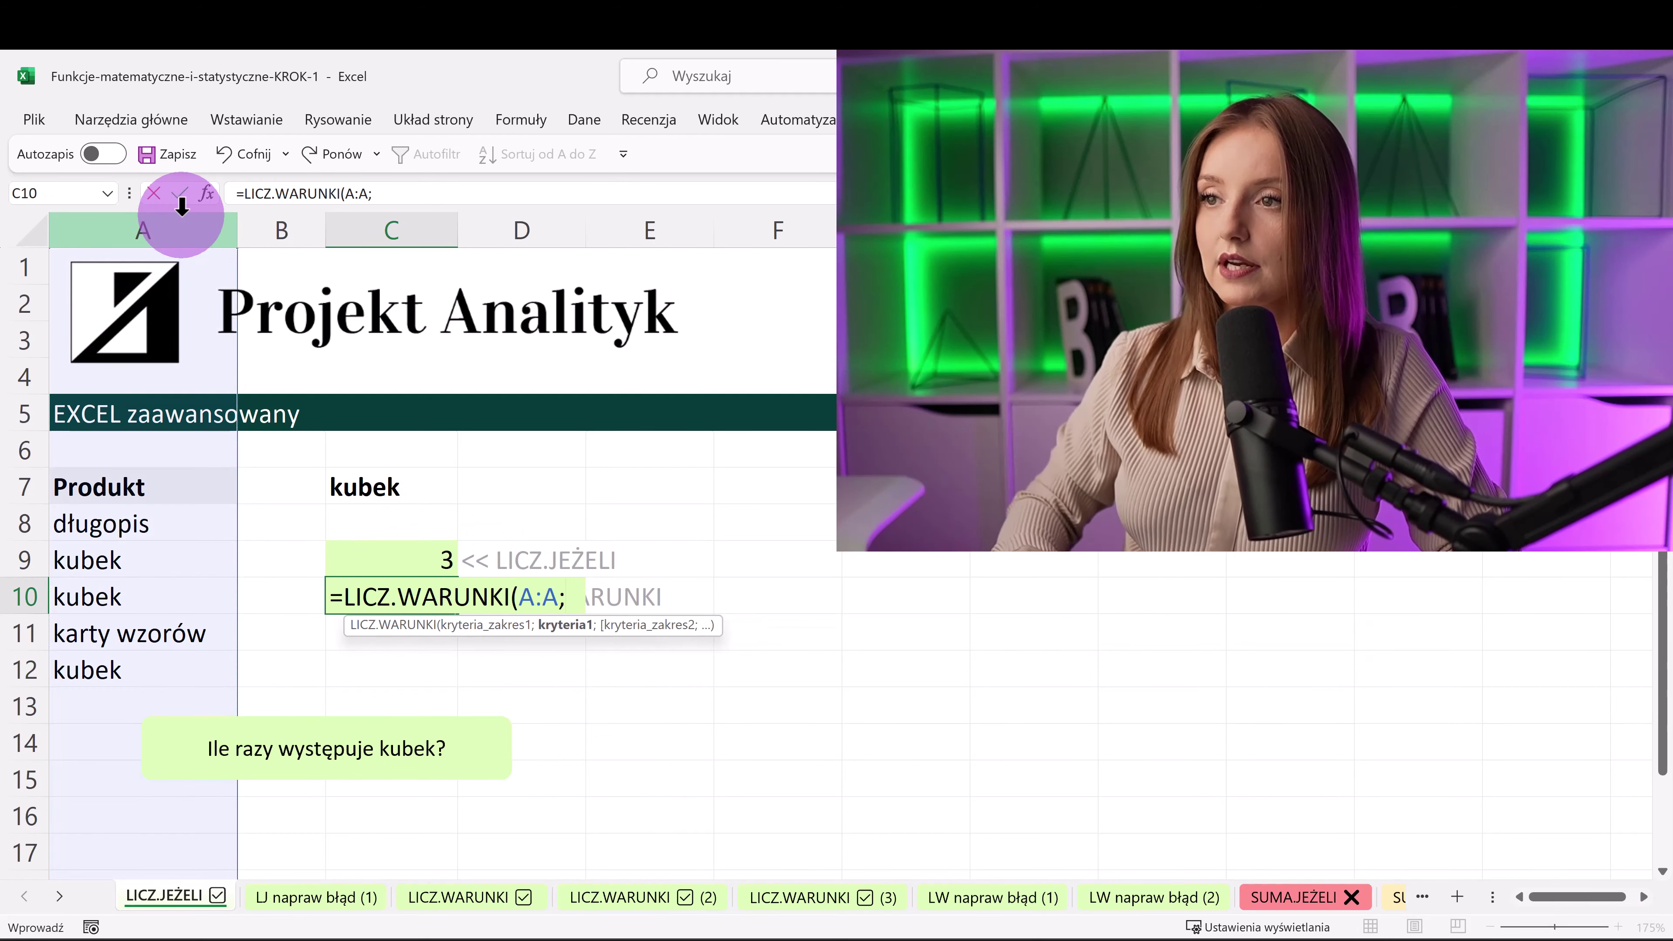
pyautogui.click(395, 493)
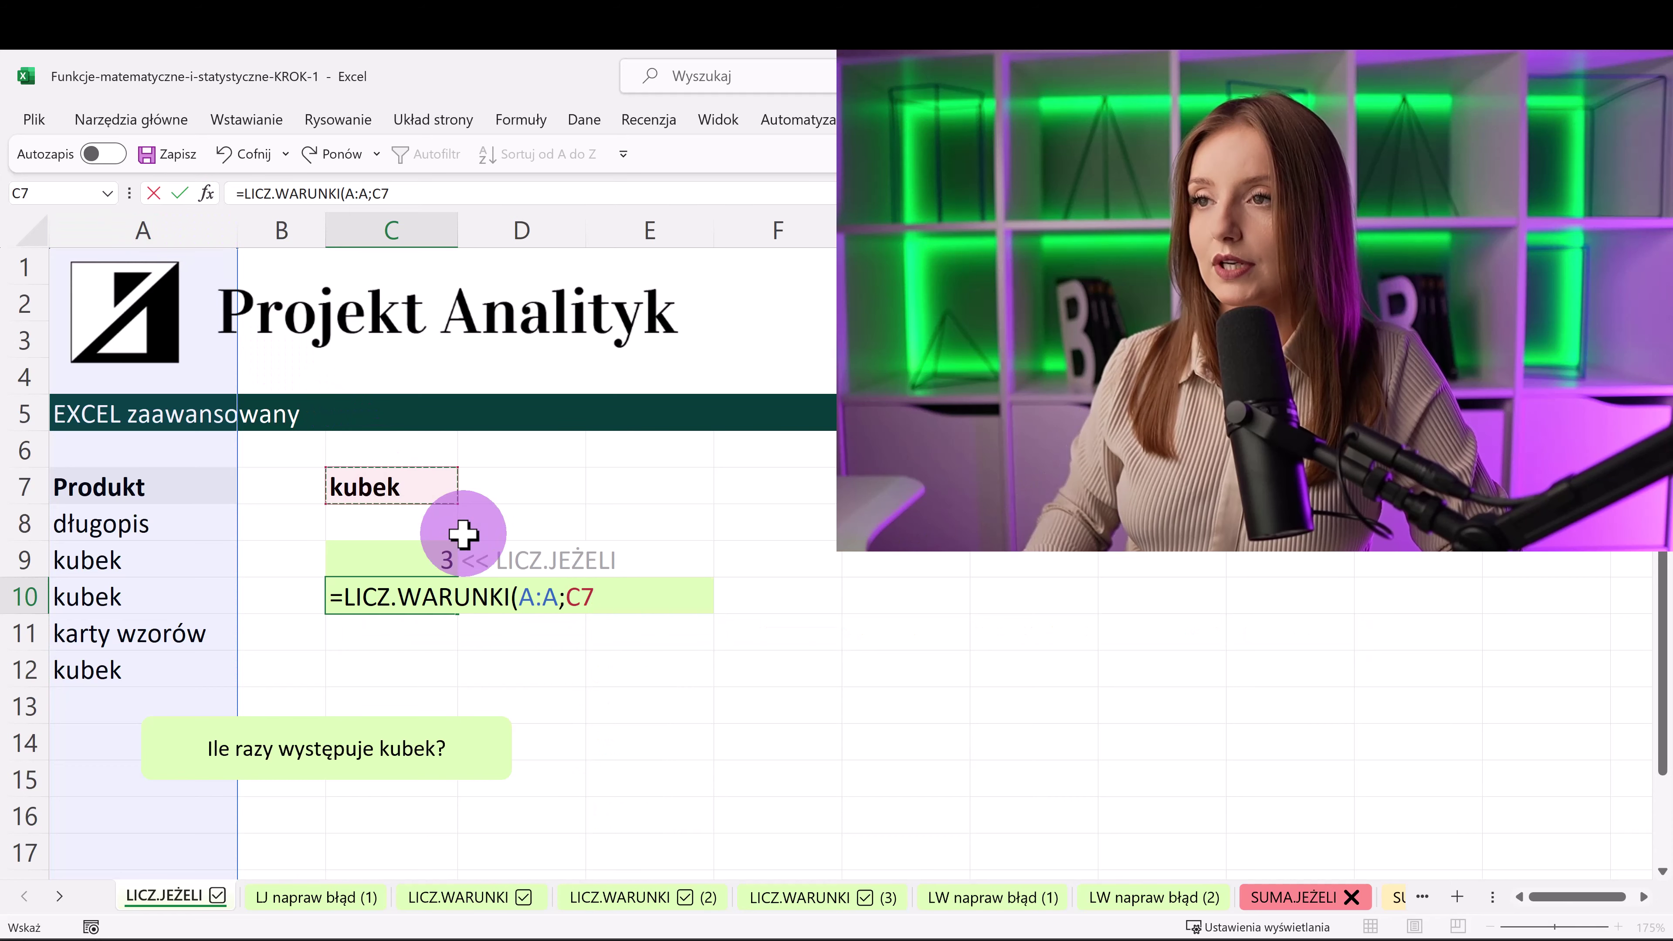
pyautogui.press('Return')
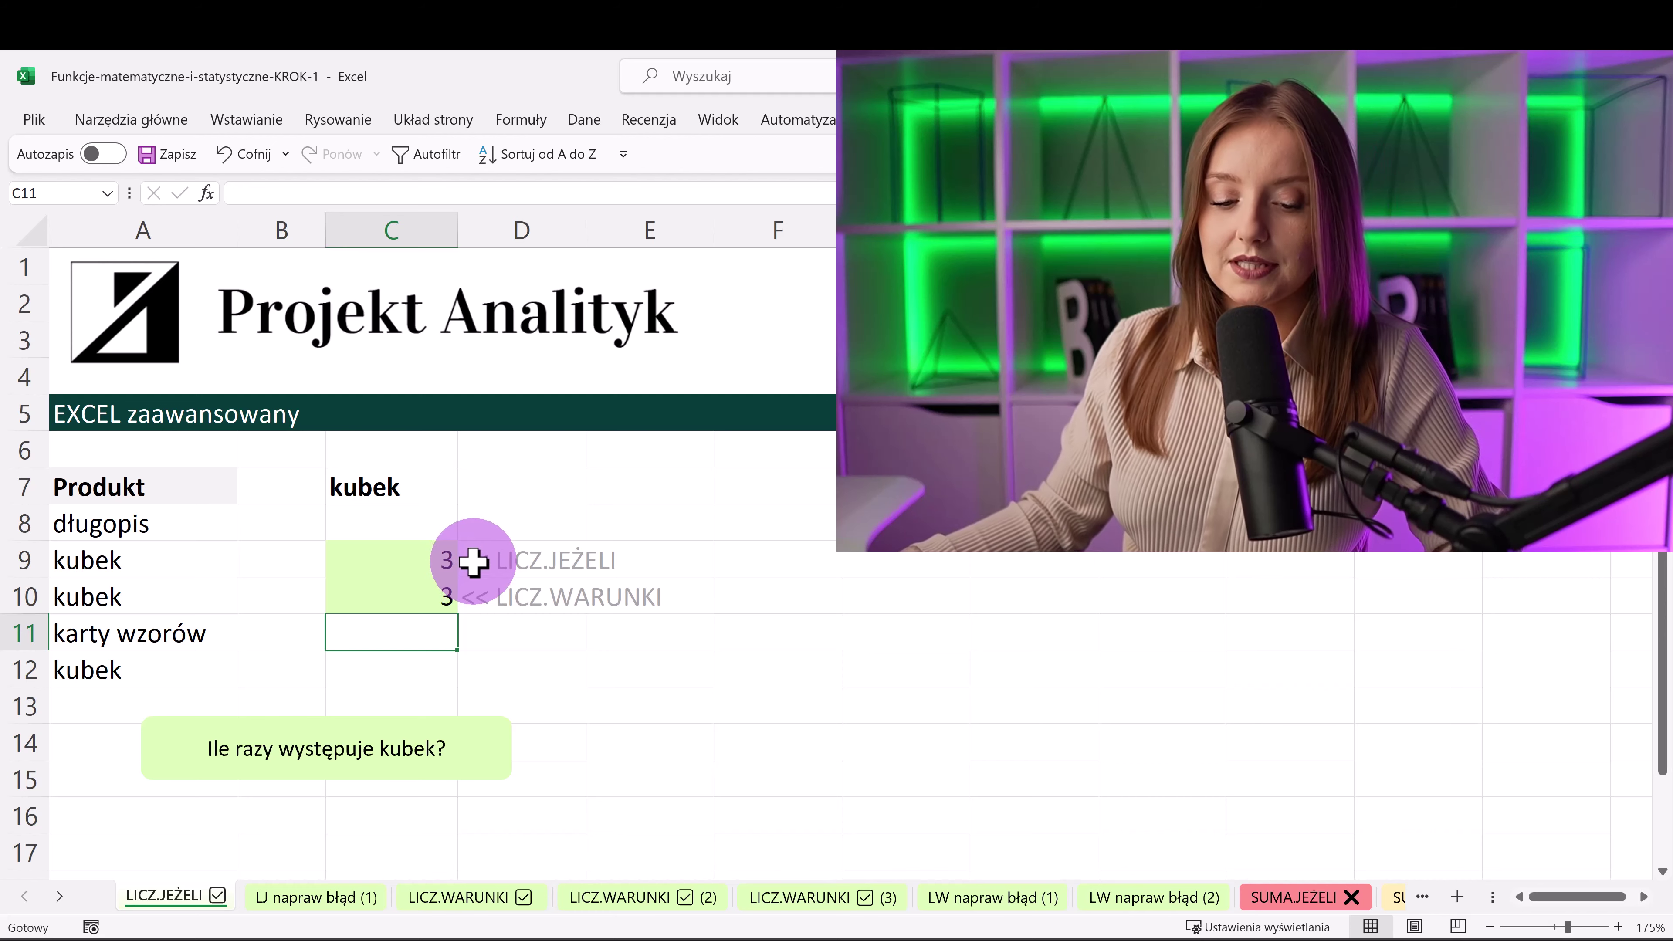
pyautogui.hotkey('ctrl', '`')
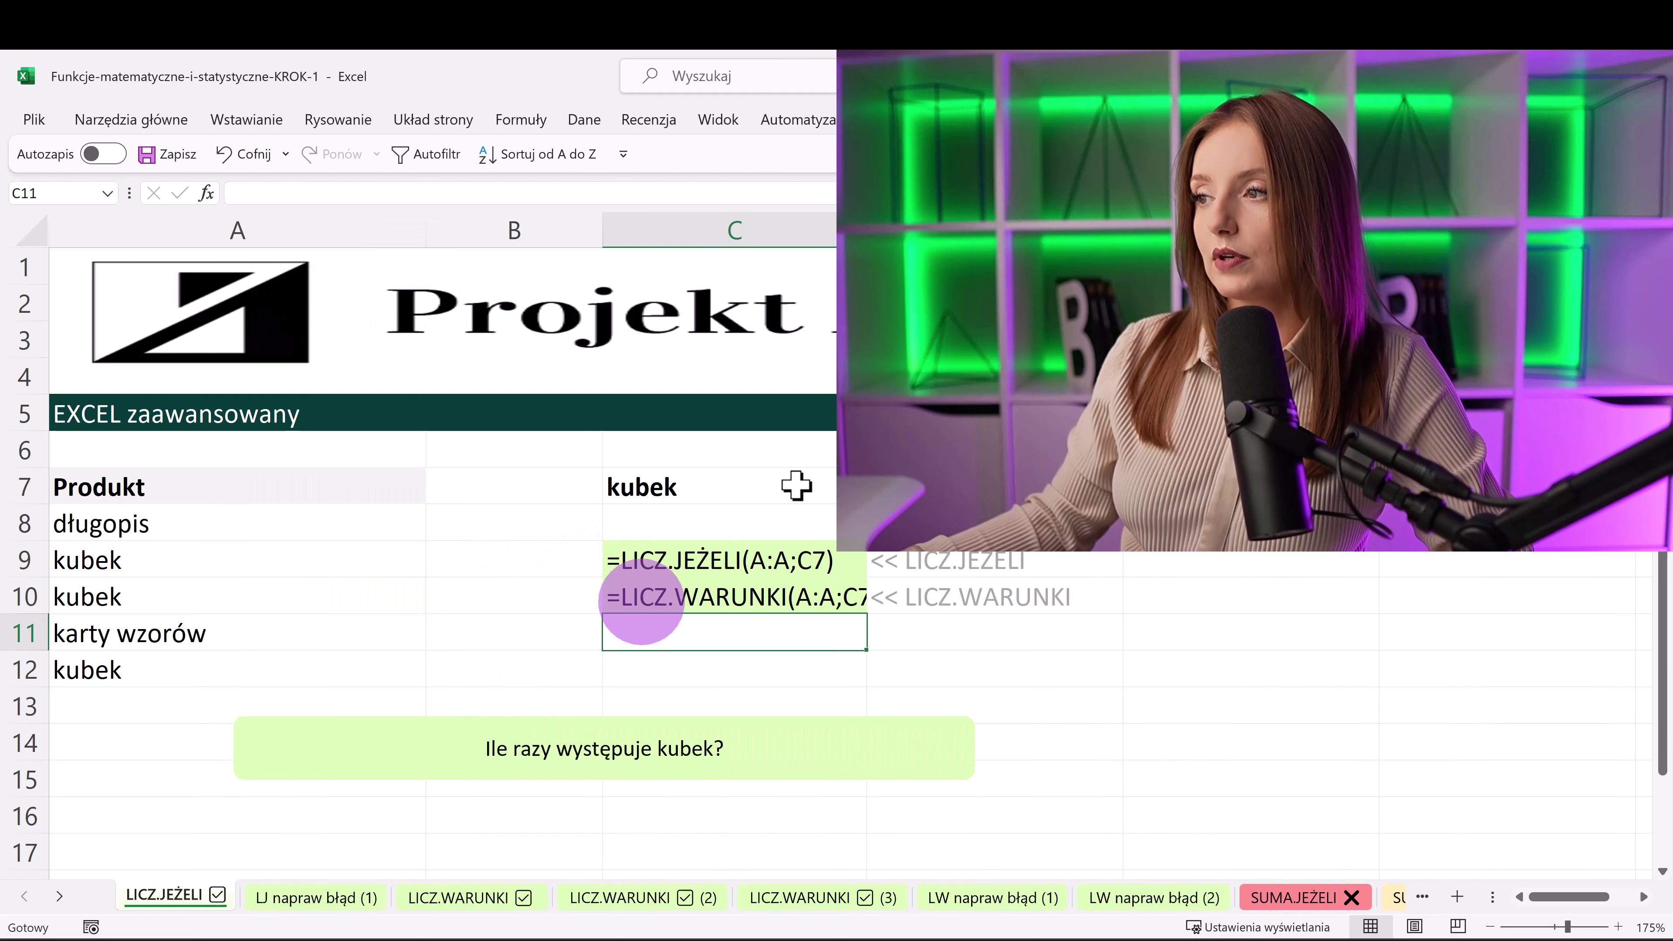
# - Autofit column C to fit the displayed formulas
pyautogui.doubleClick(867, 231)
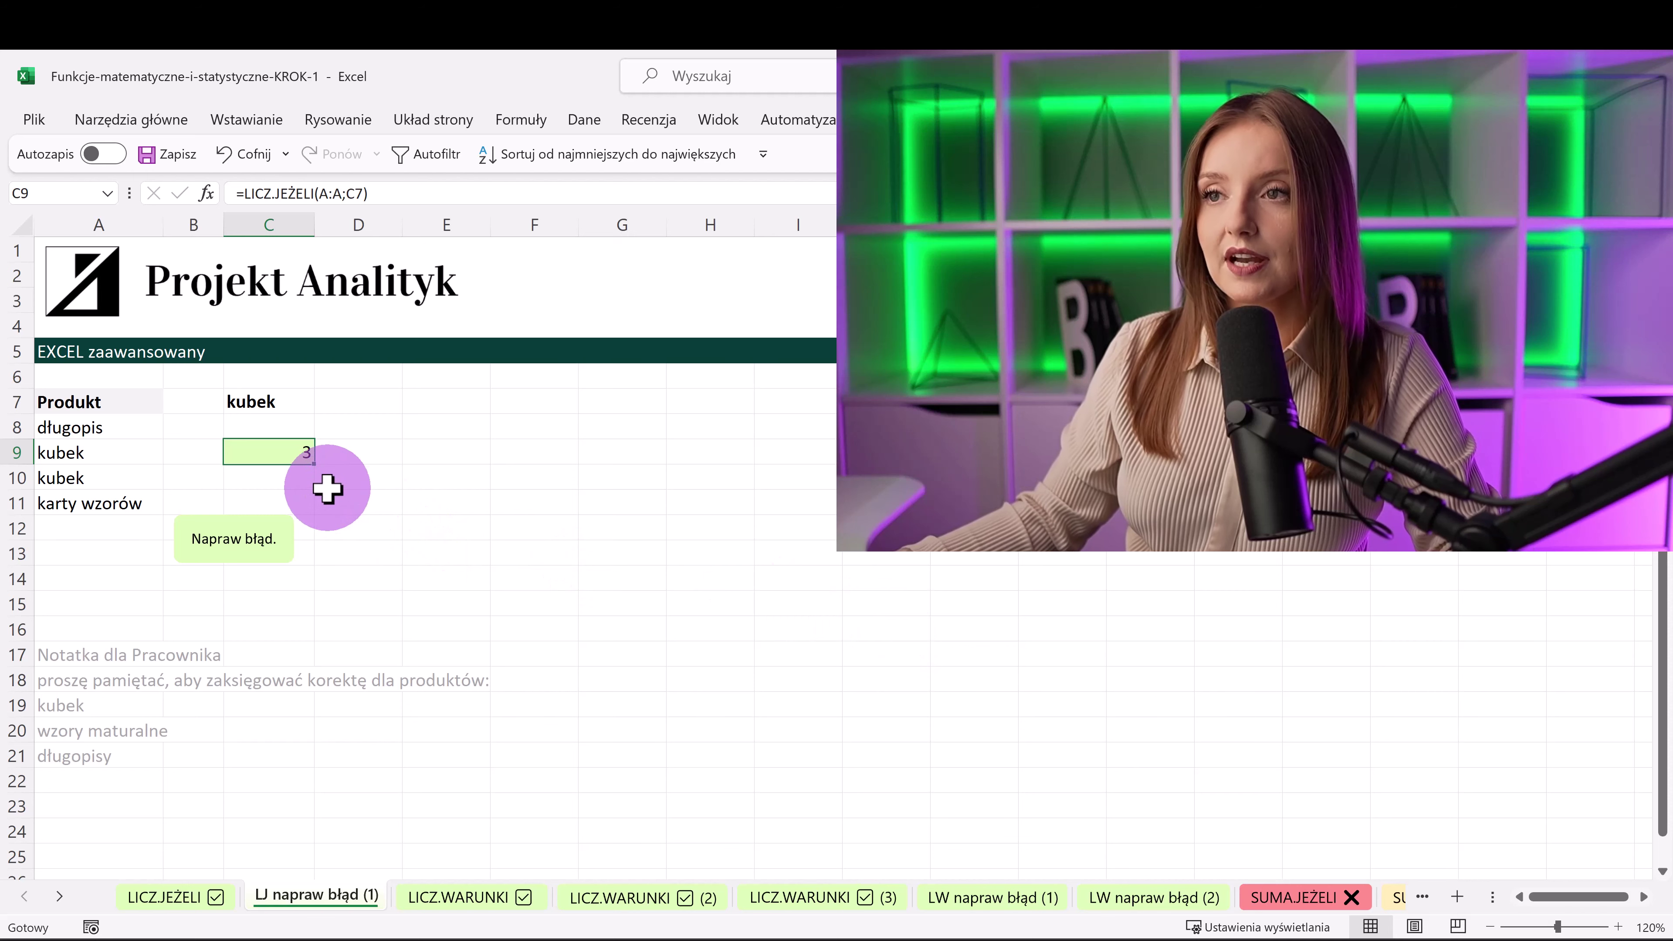
pyautogui.press('F2')
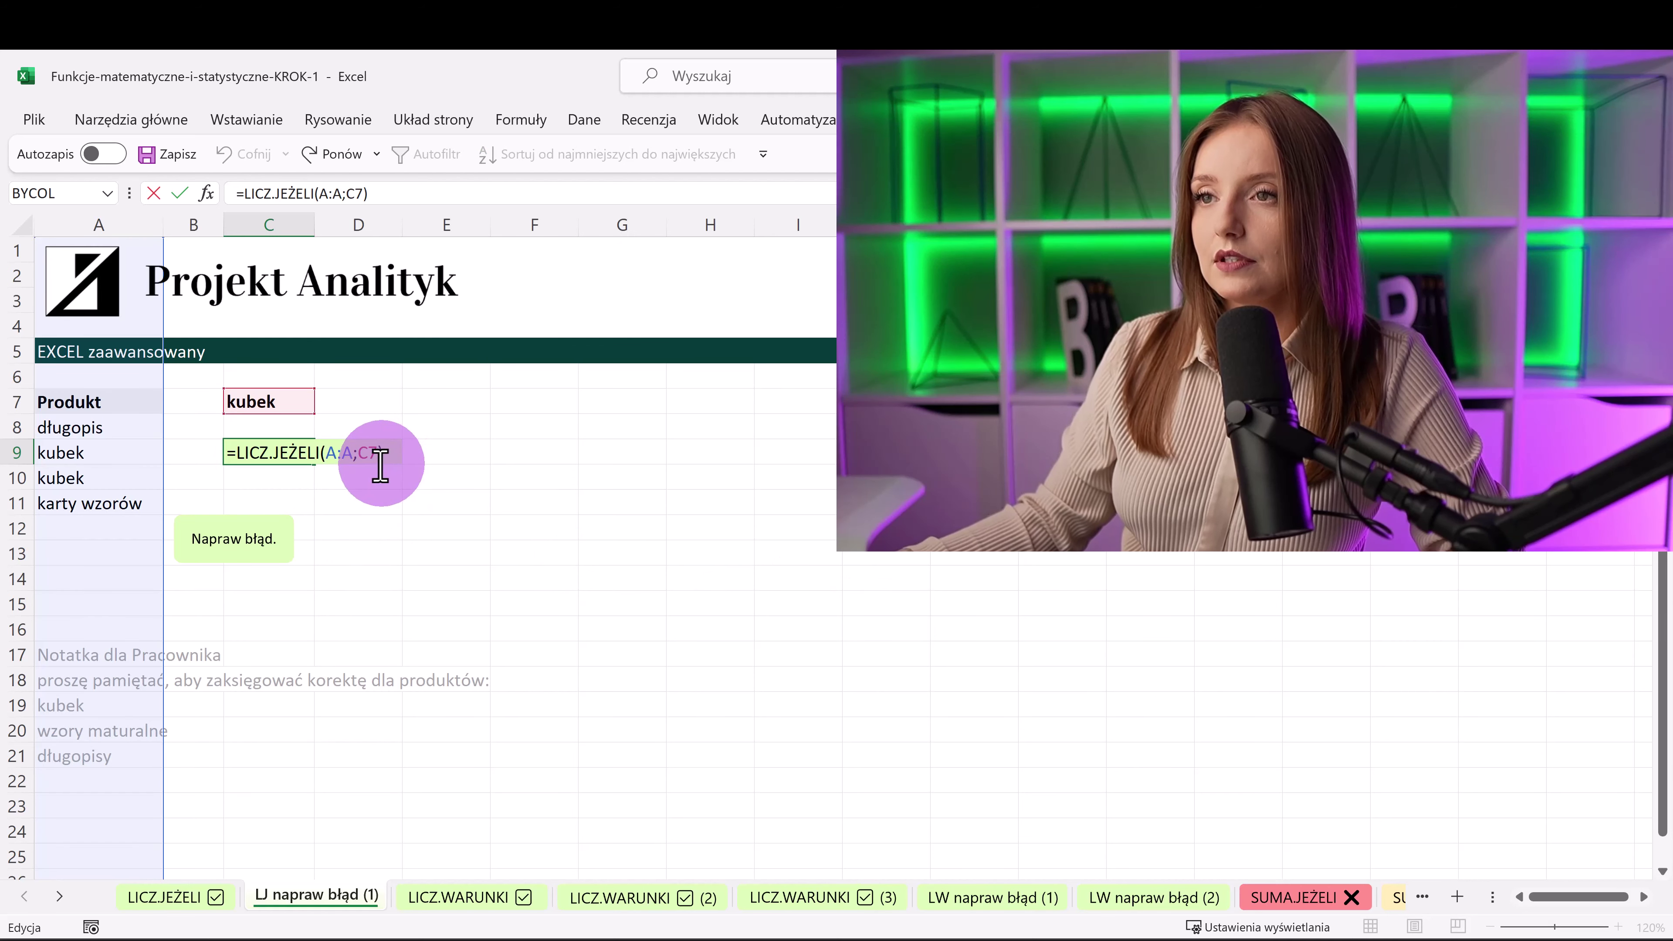
pyautogui.hotkey('ctrl', 'Return')
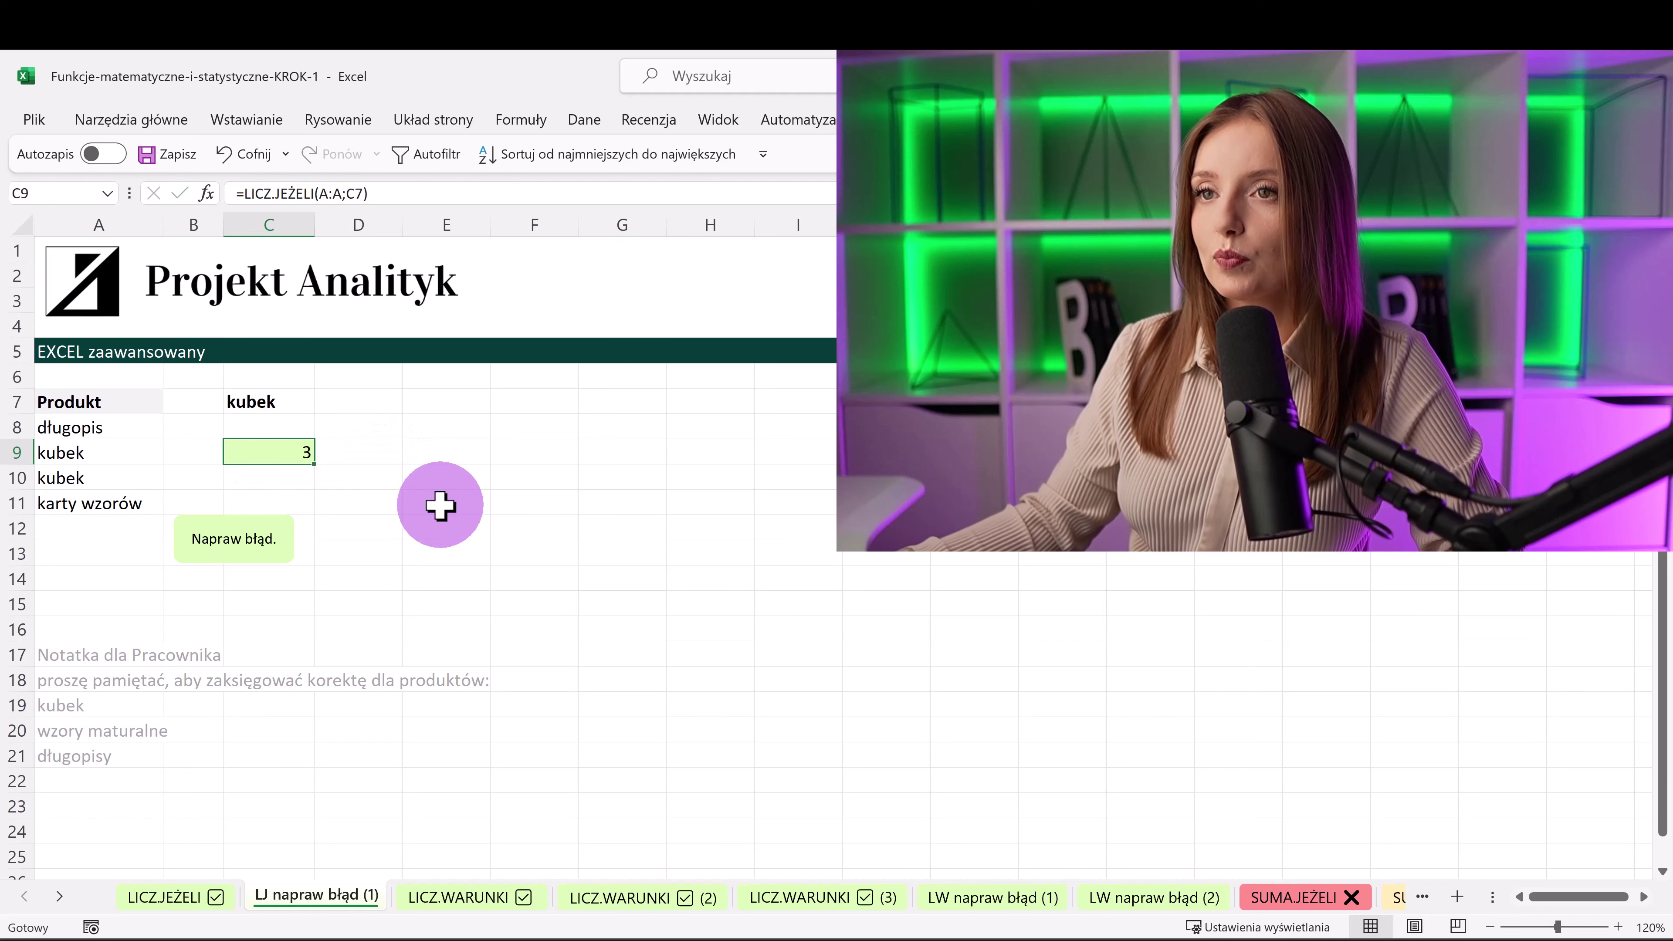
pyautogui.moveTo(125, 452); pyautogui.dragTo(145, 476)
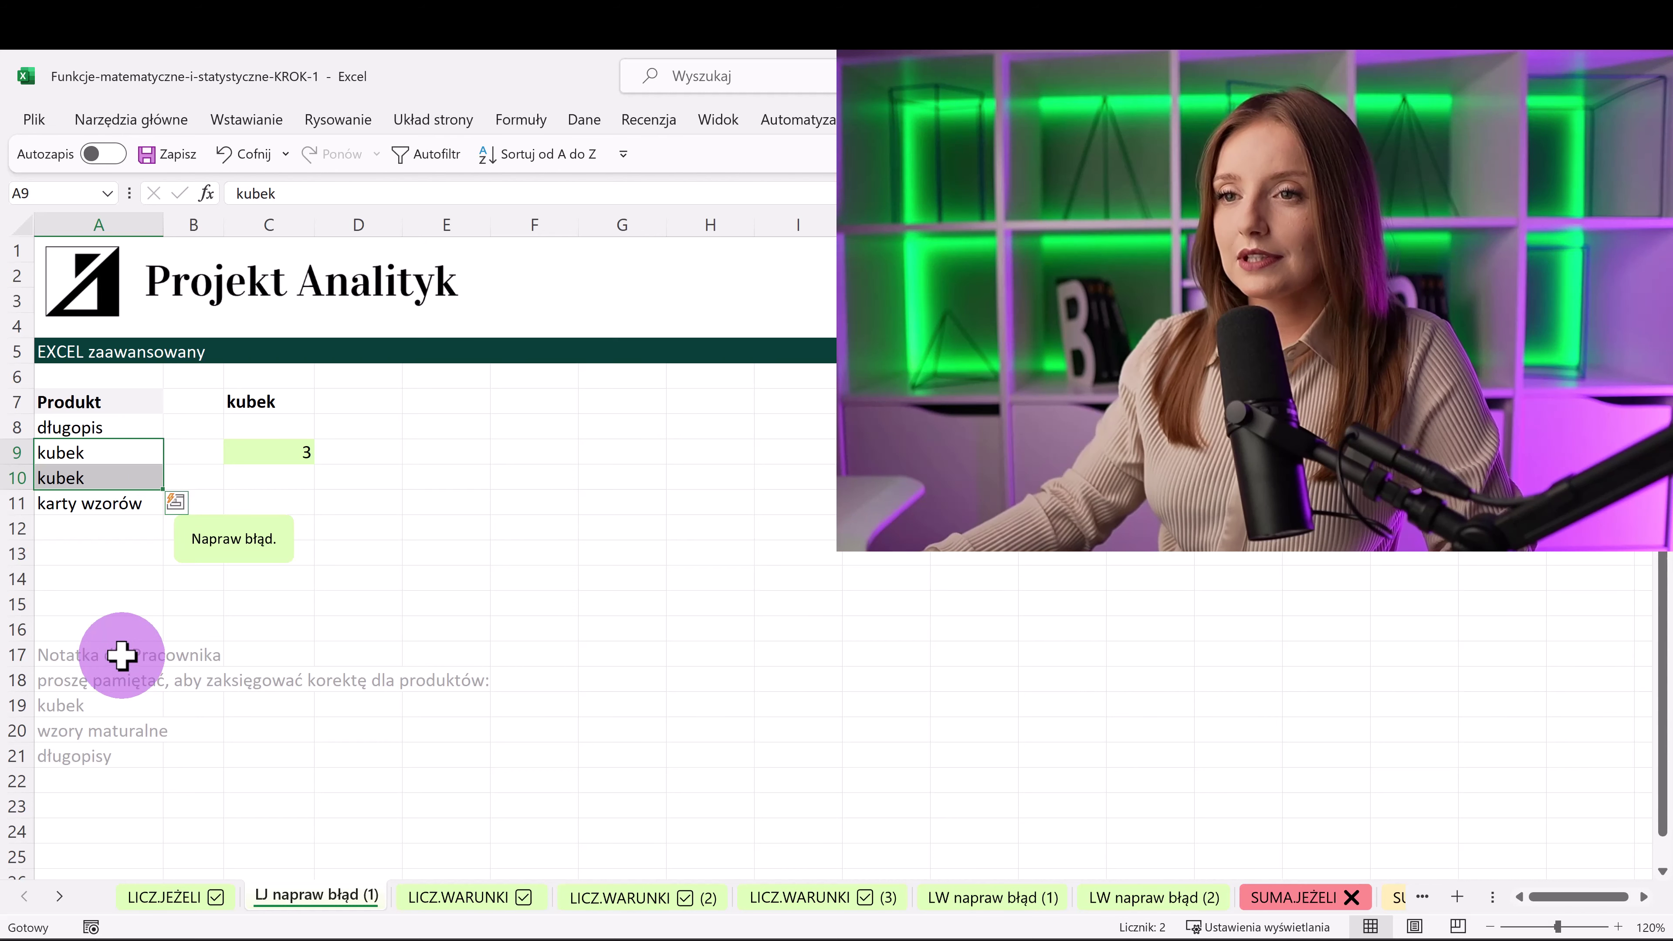
pyautogui.moveTo(123, 660); pyautogui.dragTo(141, 755)
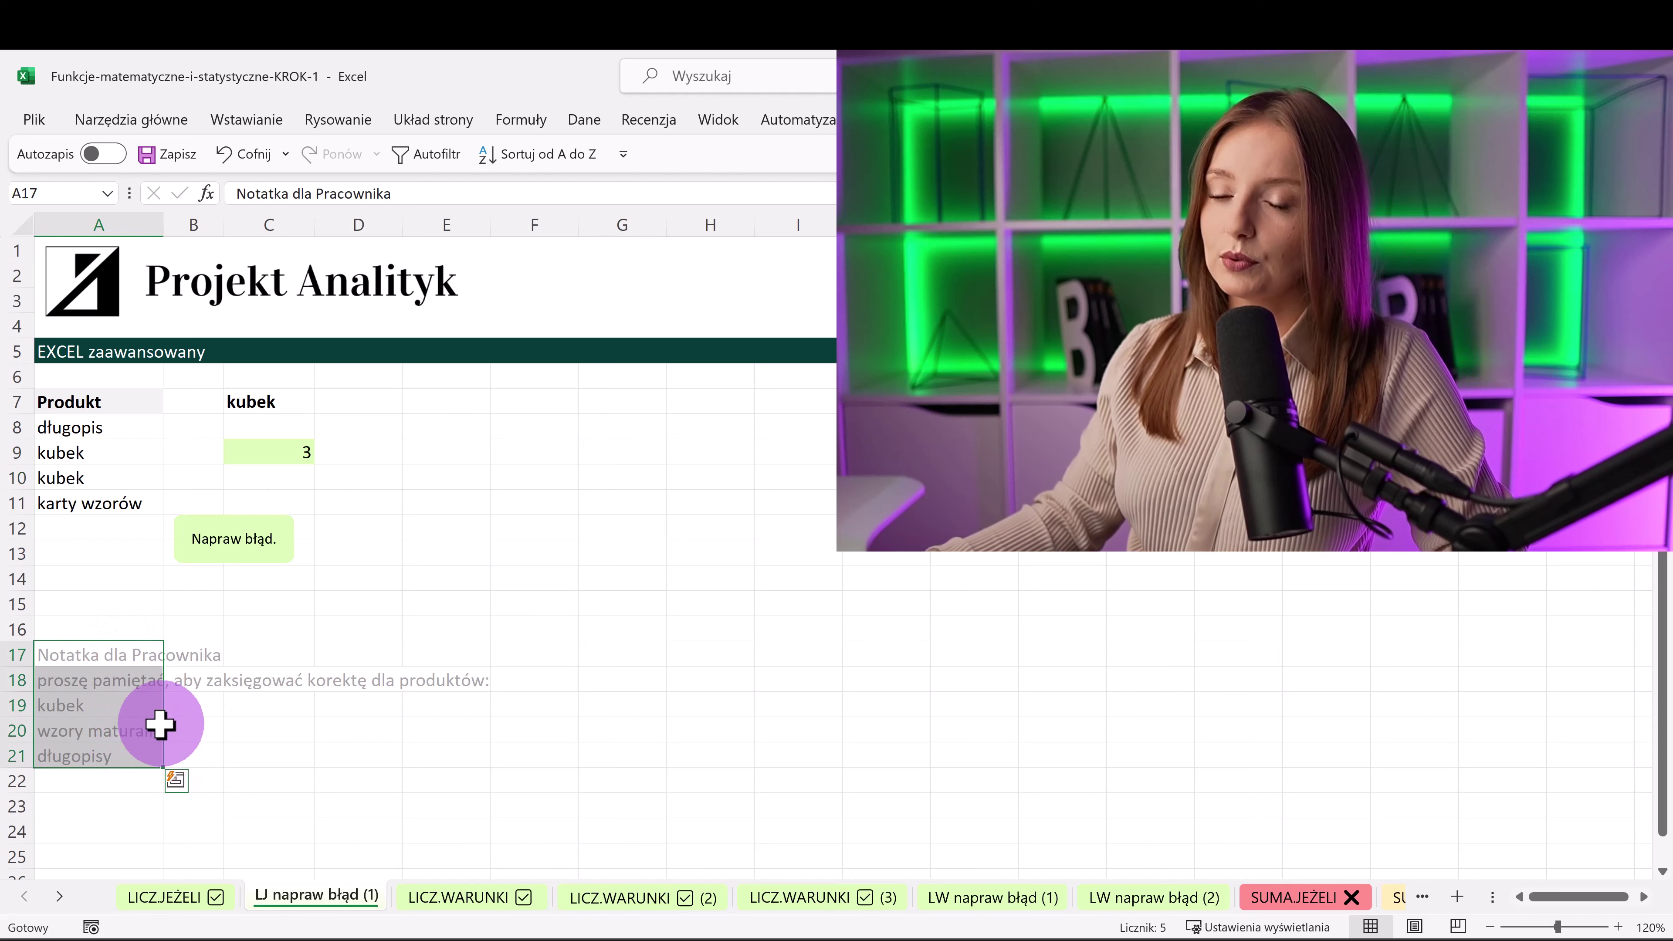
pyautogui.click(131, 710)
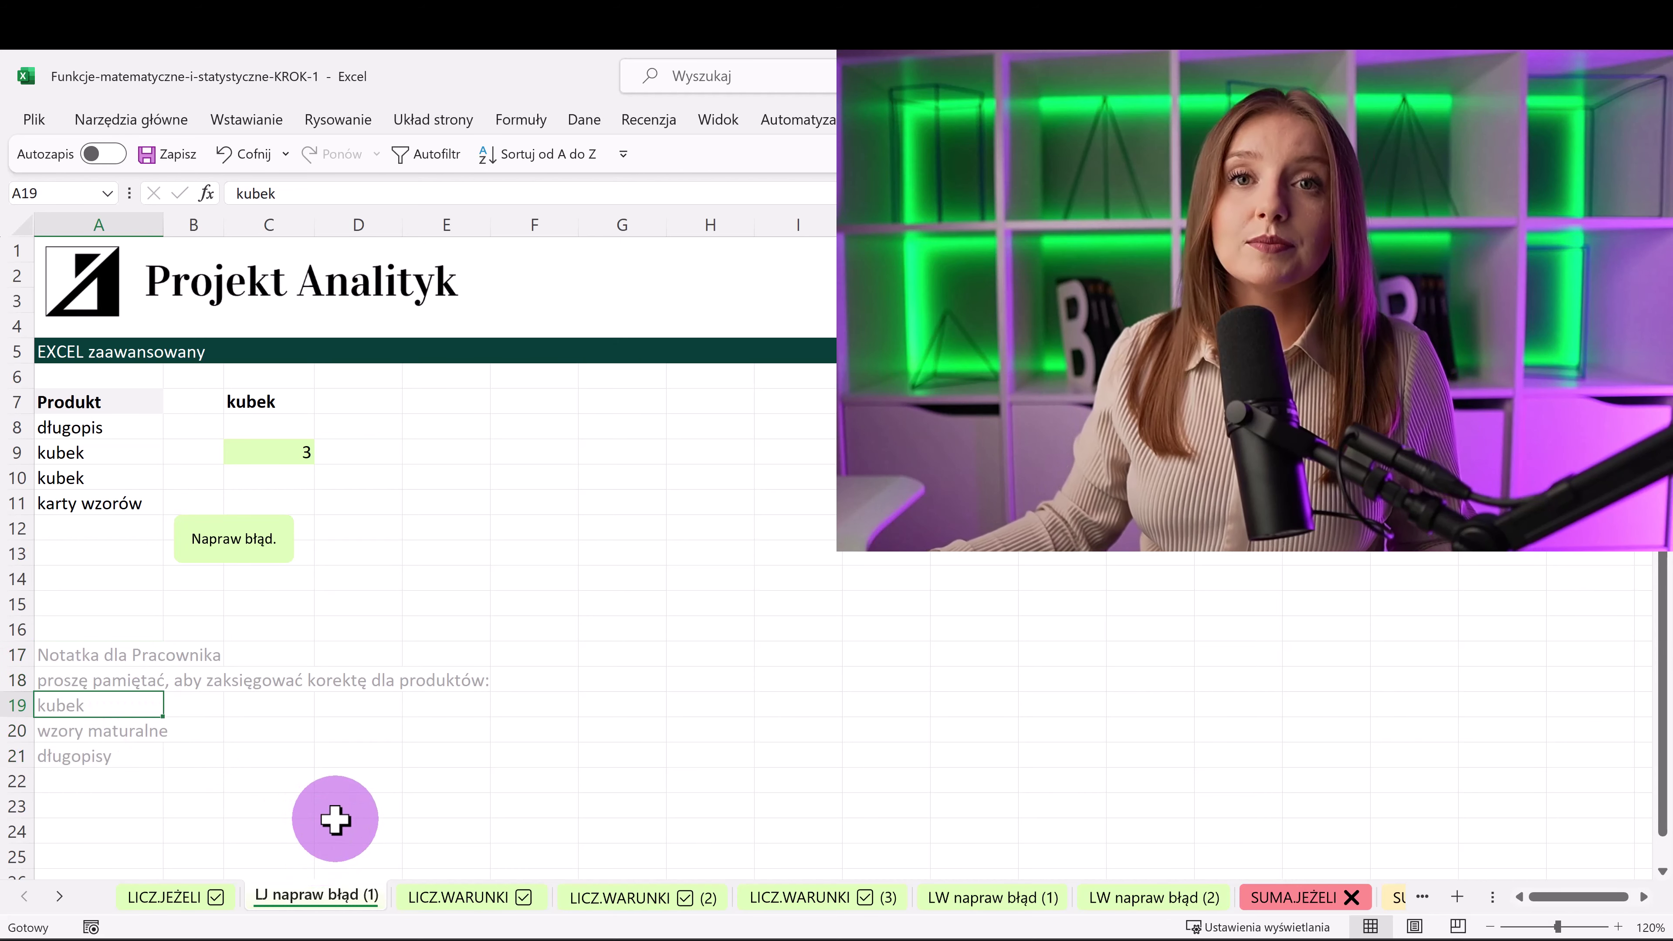
# - Replace the A:A range in C9's LICZ.JEŻELI formula with A7:A11 so it returns 2
pyautogui.doubleClick(279, 454)
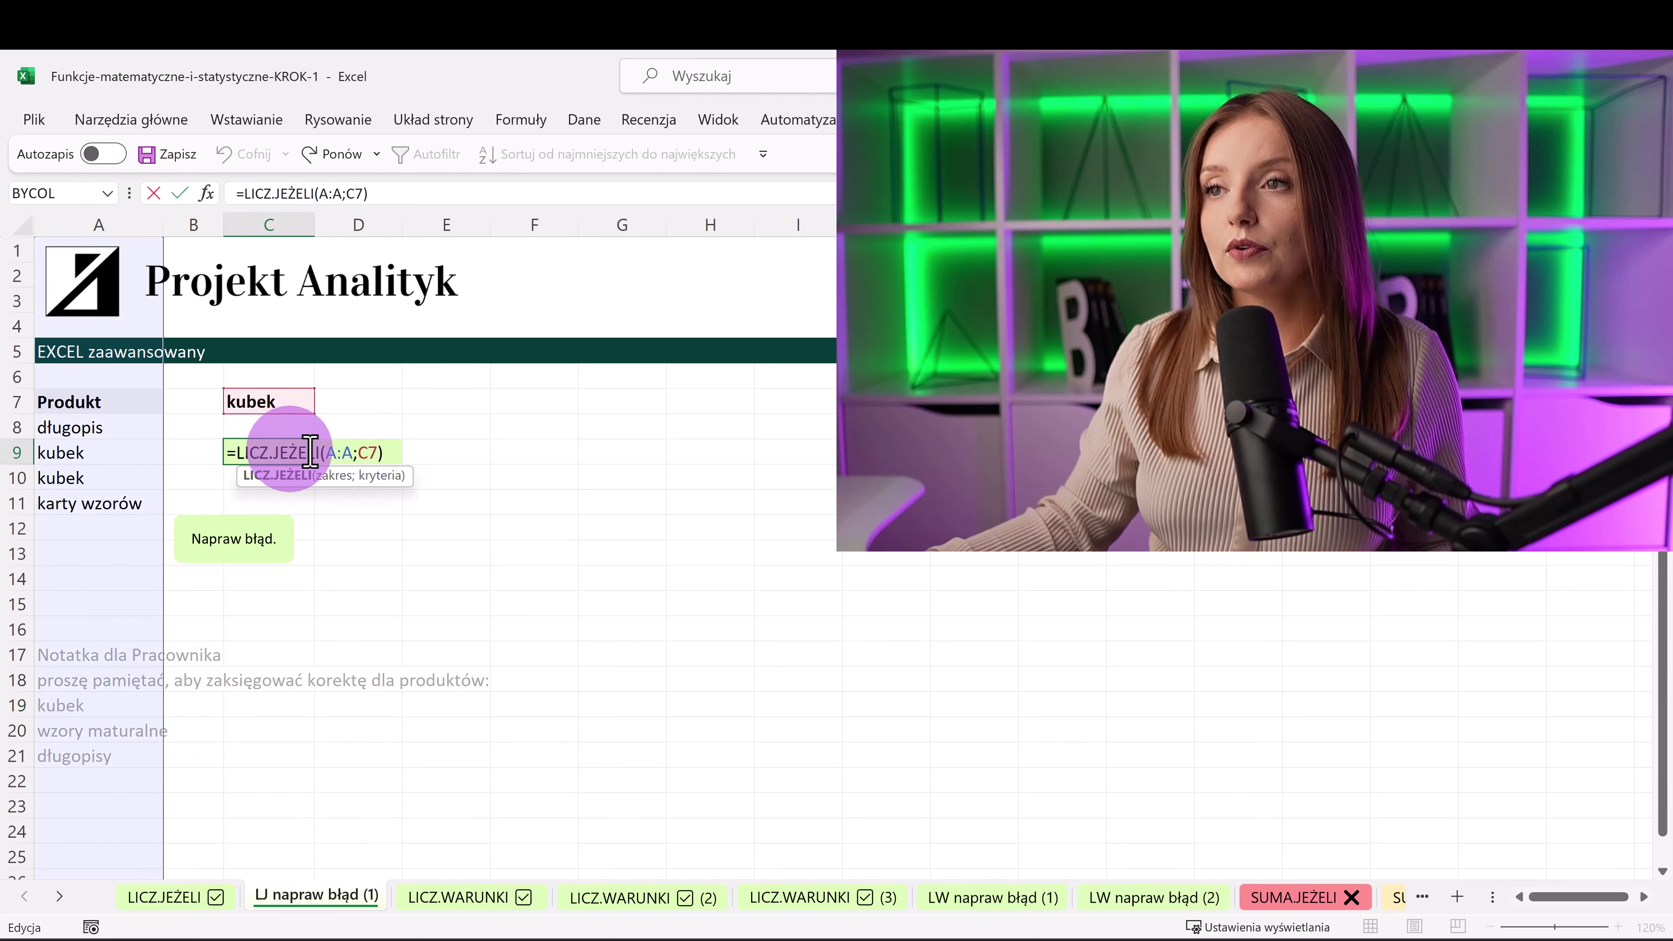
pyautogui.doubleClick(337, 454)
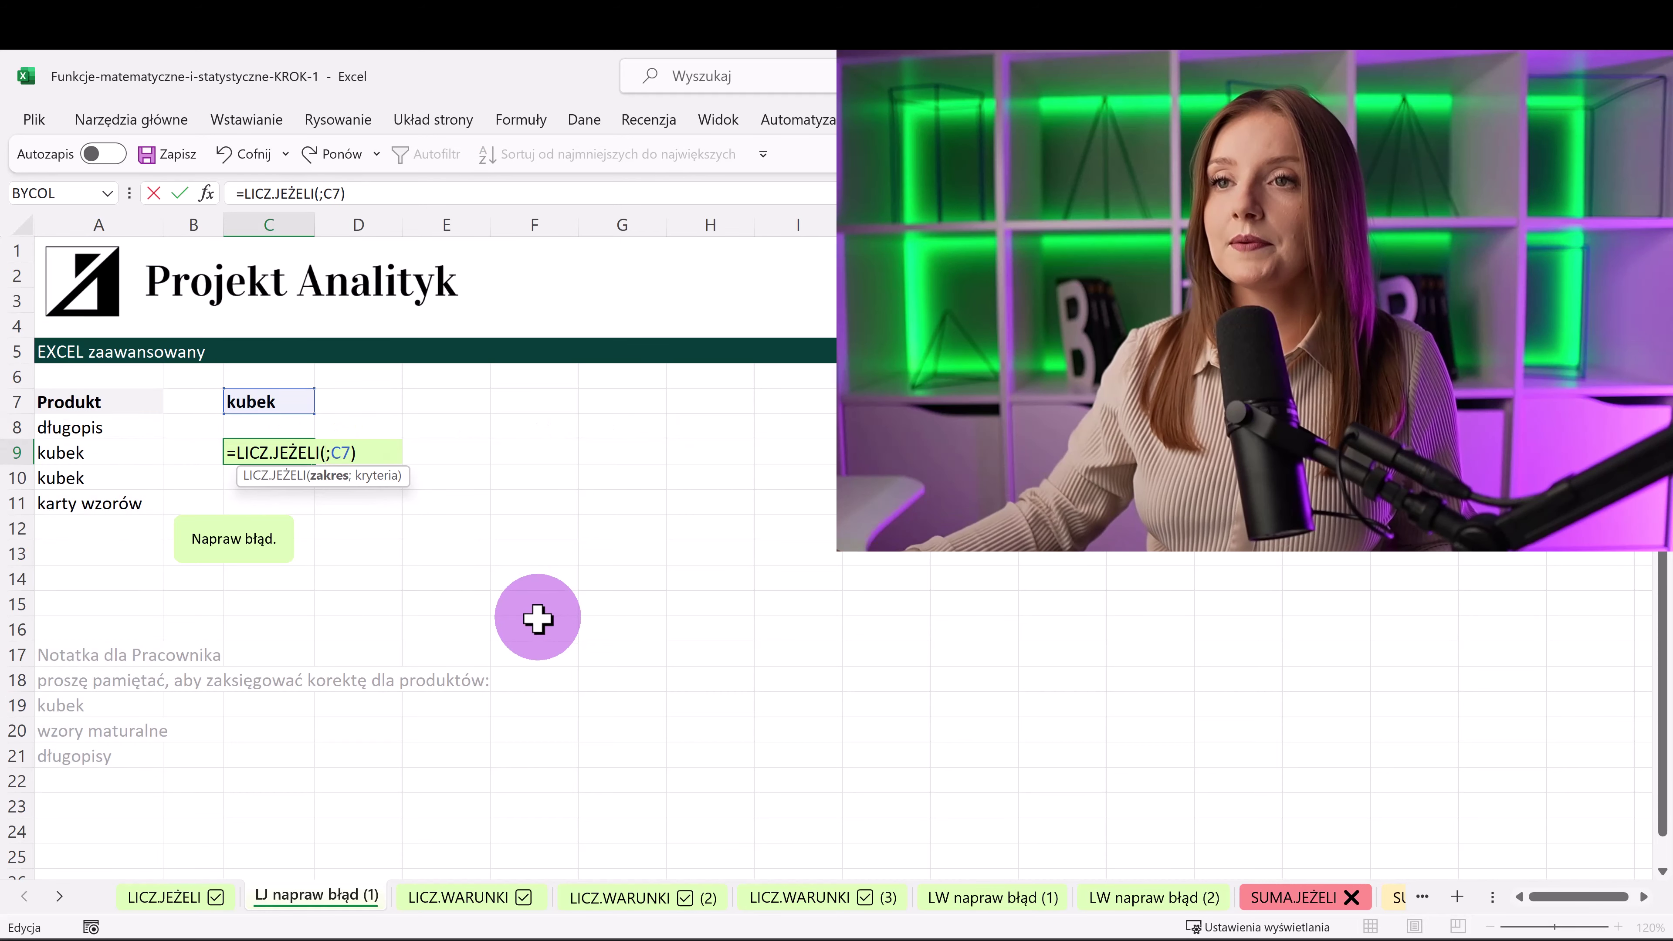
pyautogui.moveTo(60, 395)
pyautogui.mouseDown()
pyautogui.moveTo(84, 501)
pyautogui.moveTo(108, 504)
pyautogui.mouseUp()
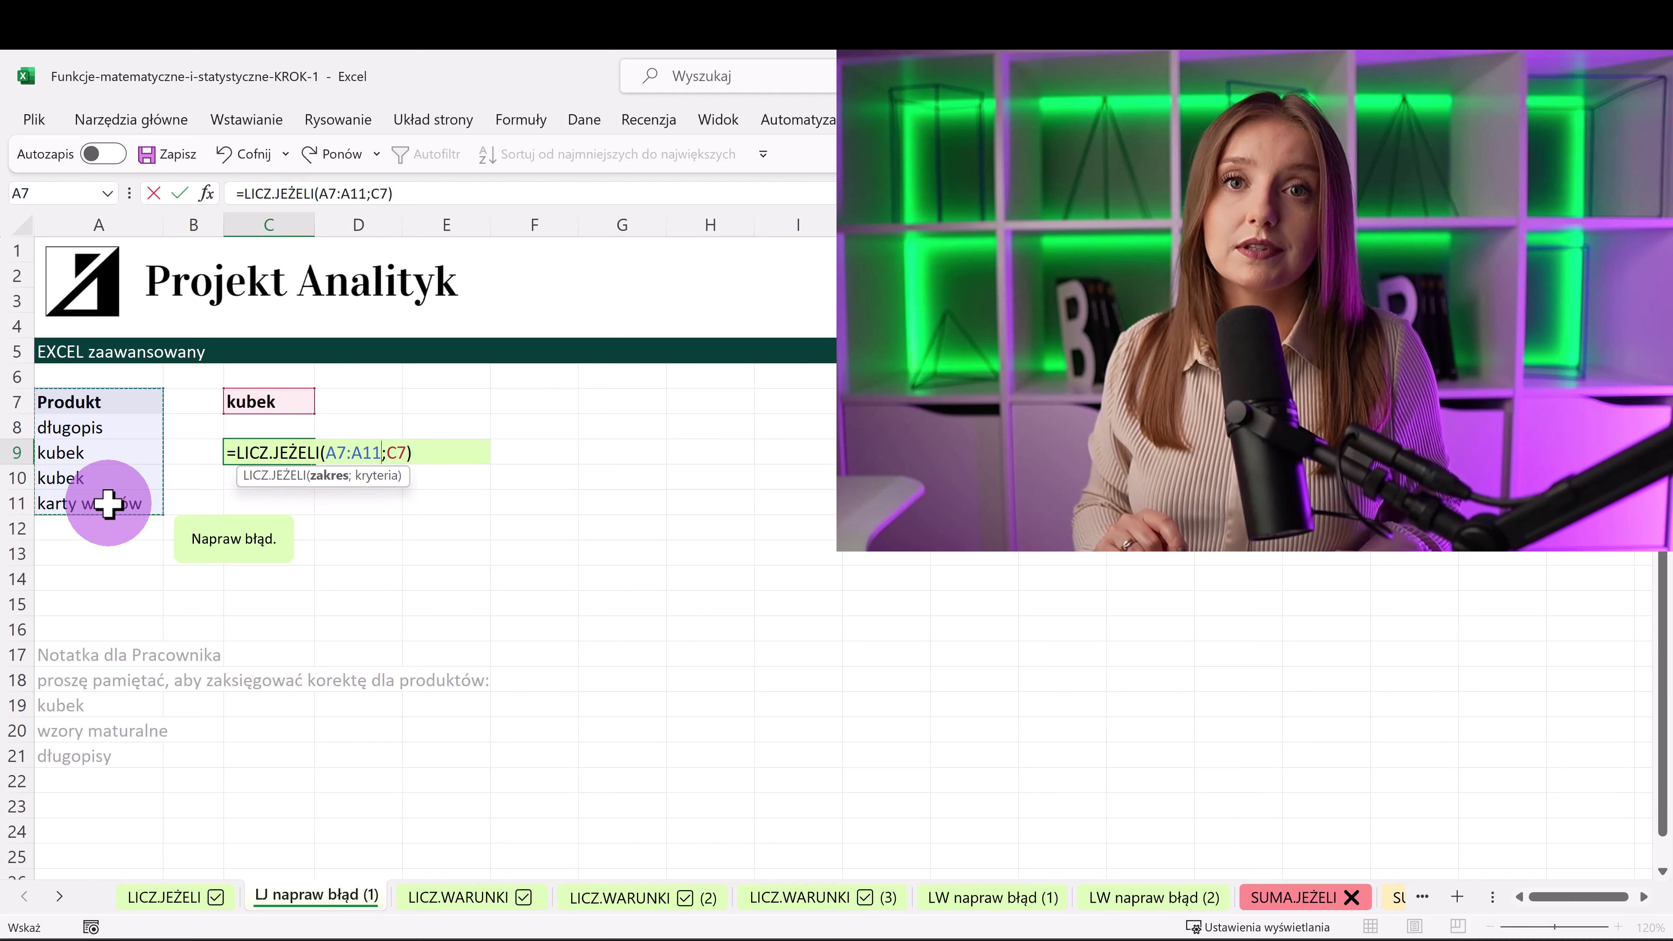
pyautogui.press('Return')
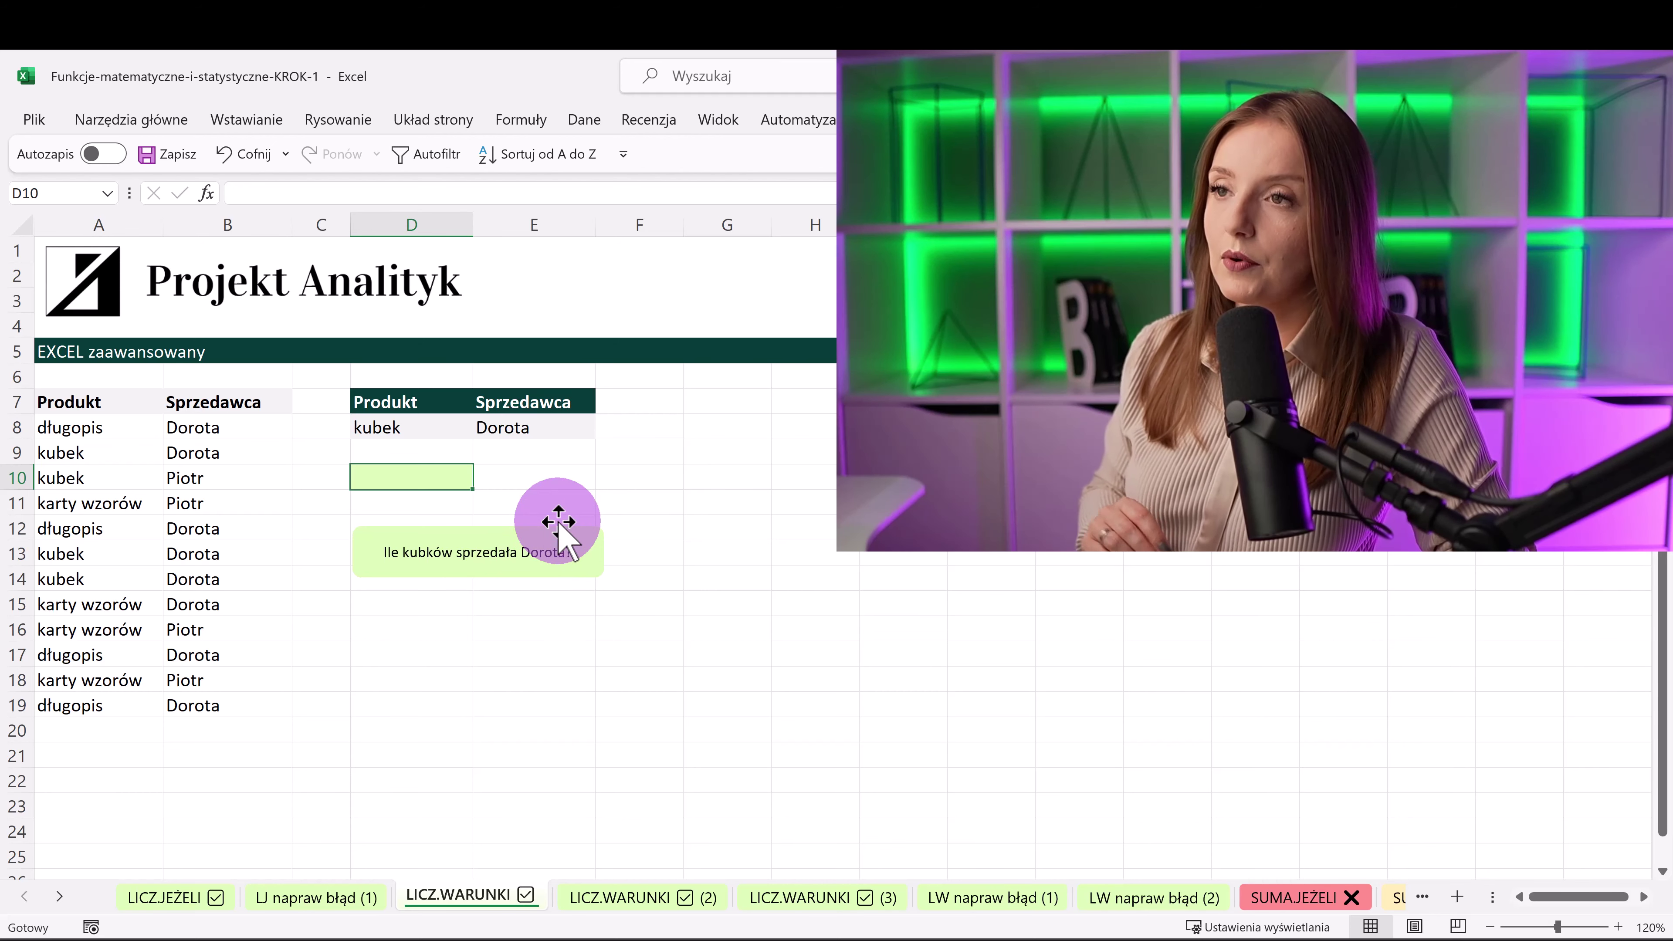
# - Enter =LICZ.WARUNKI(A:A;D8;B:B;E8) in D10 to count kubek sold by Dorota, returning 3
pyautogui.write('=')
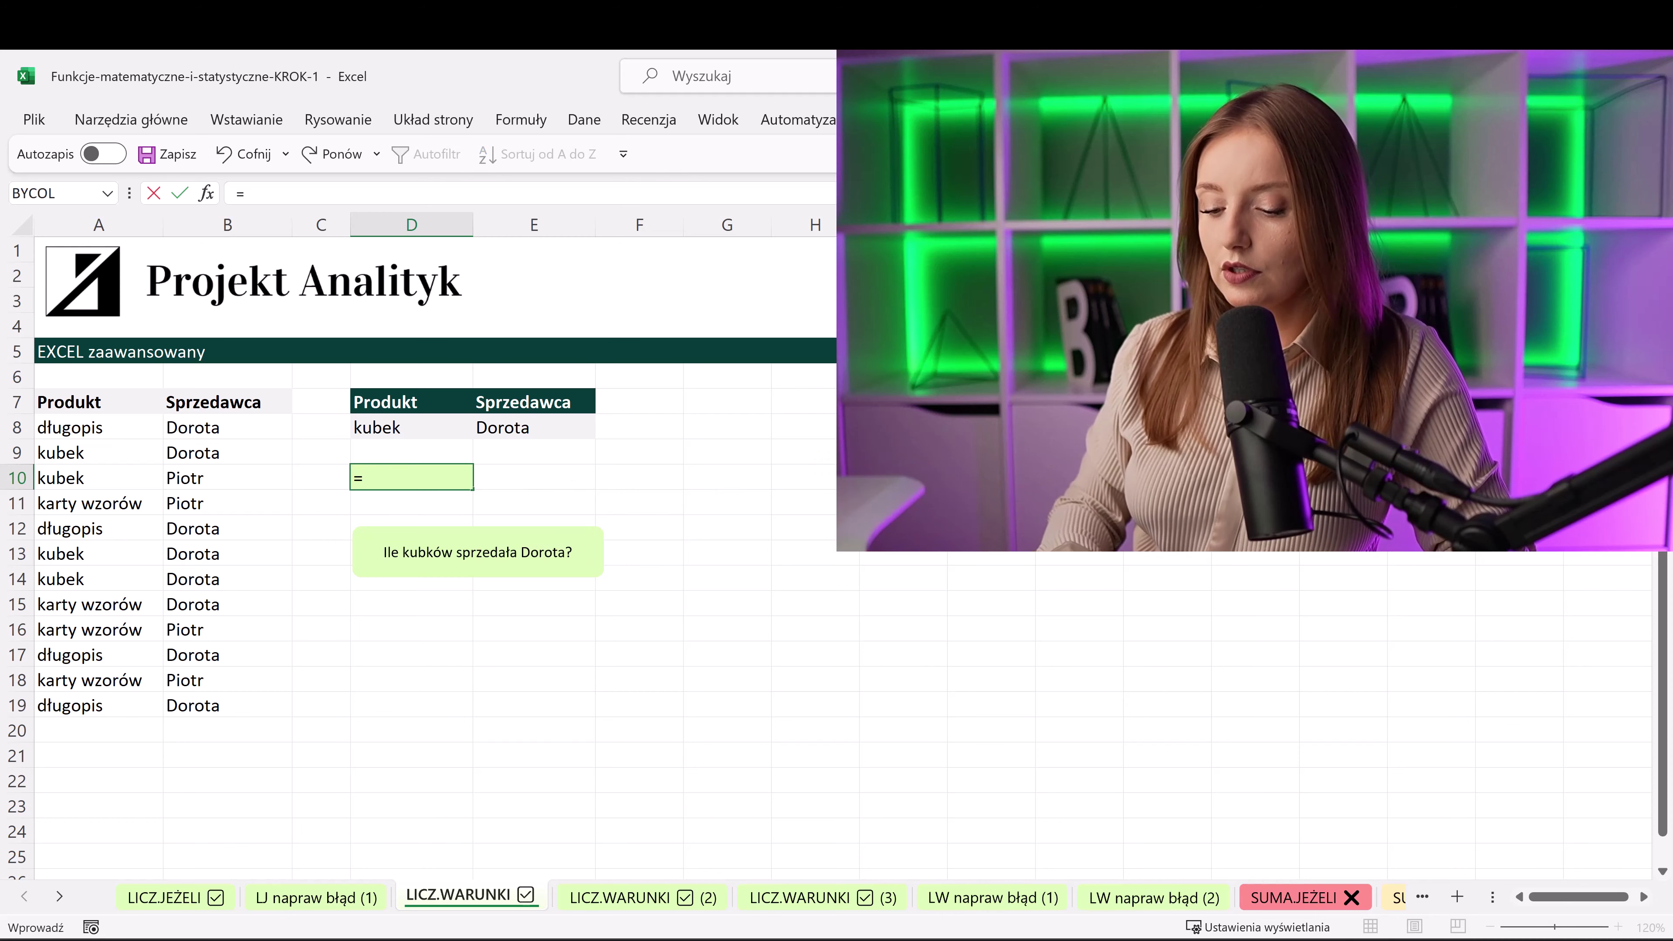
pyautogui.write('lic')
pyautogui.press('Down')
pyautogui.press('Down')
pyautogui.press('Tab')
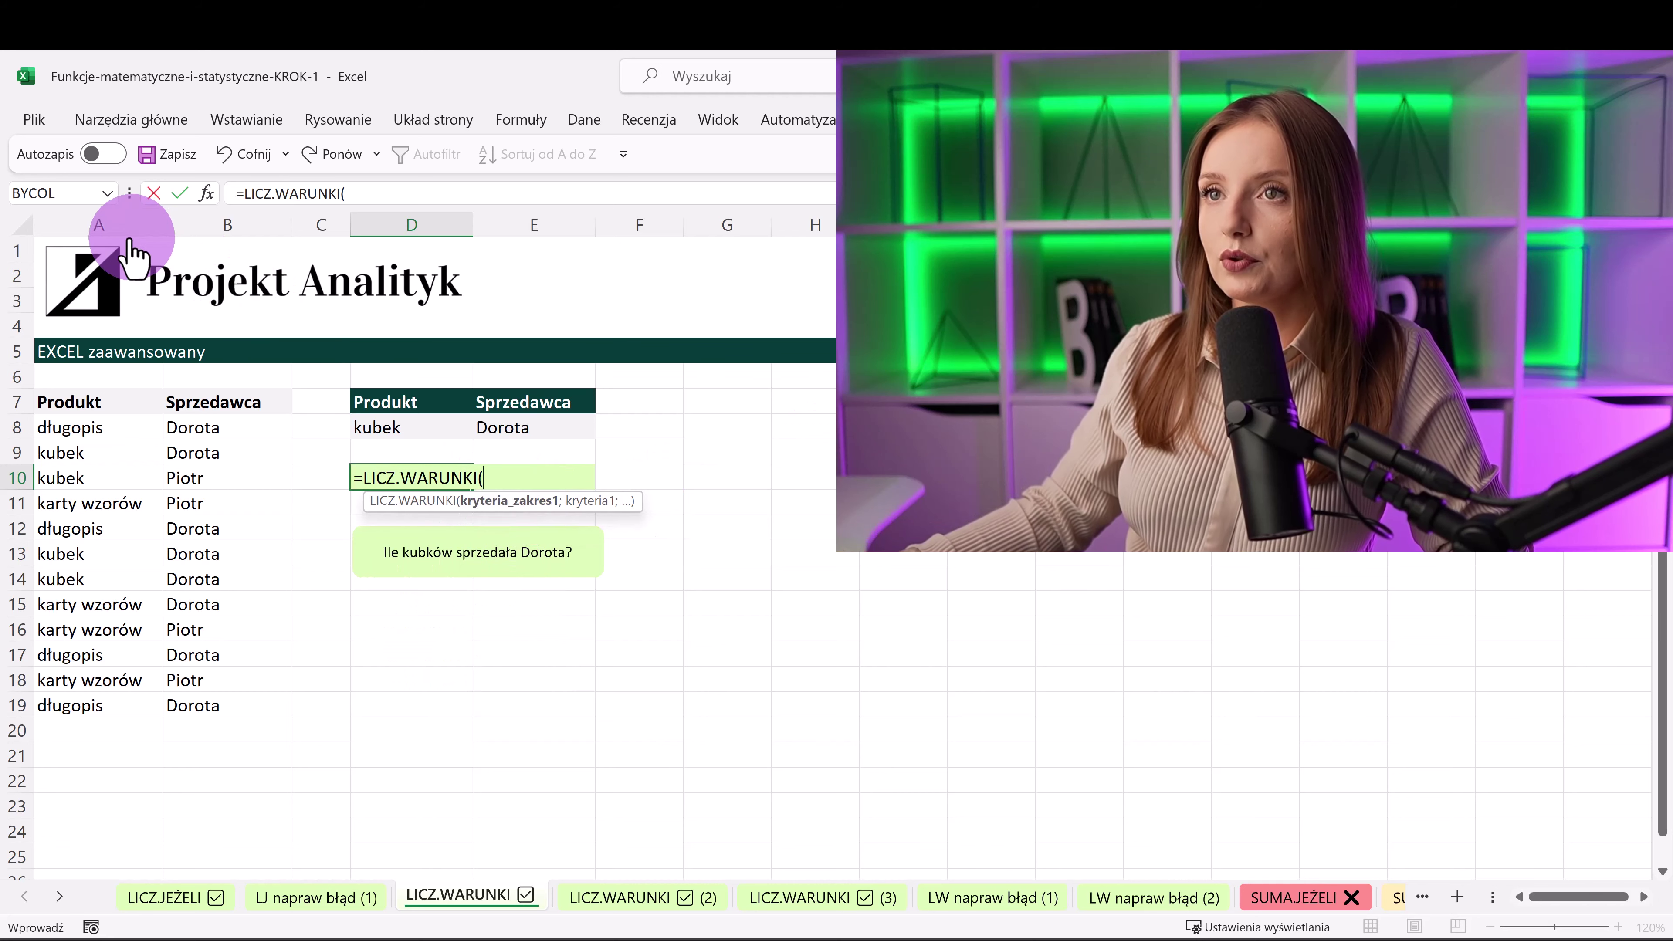
pyautogui.click(129, 224)
pyautogui.write(';')
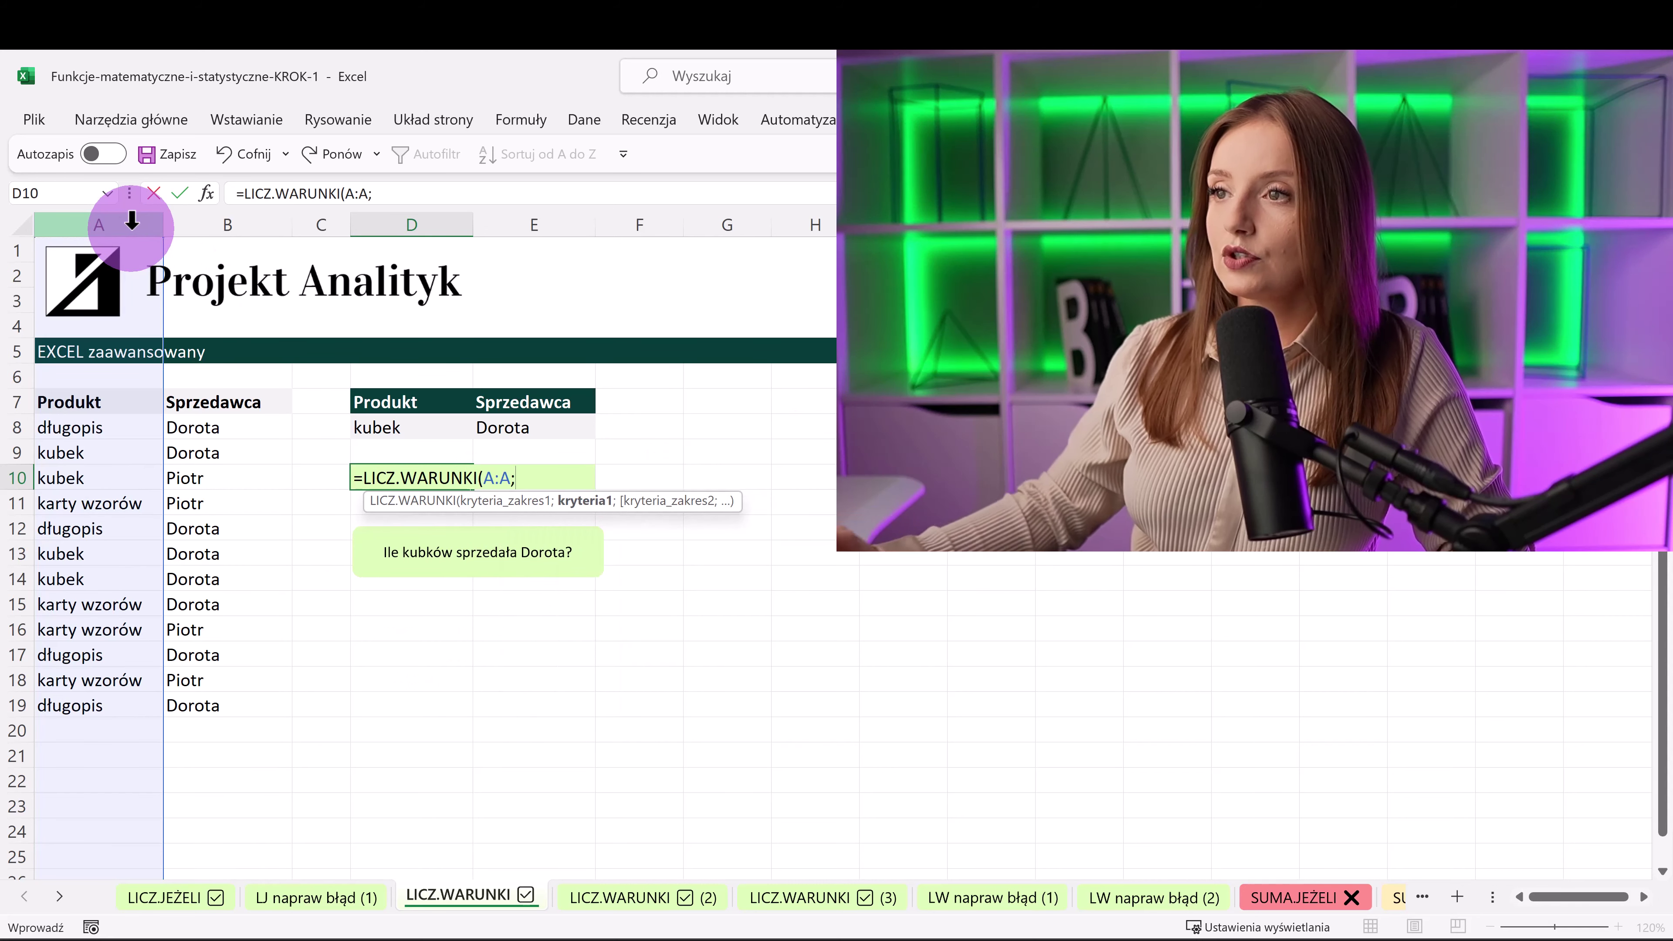
pyautogui.click(435, 427)
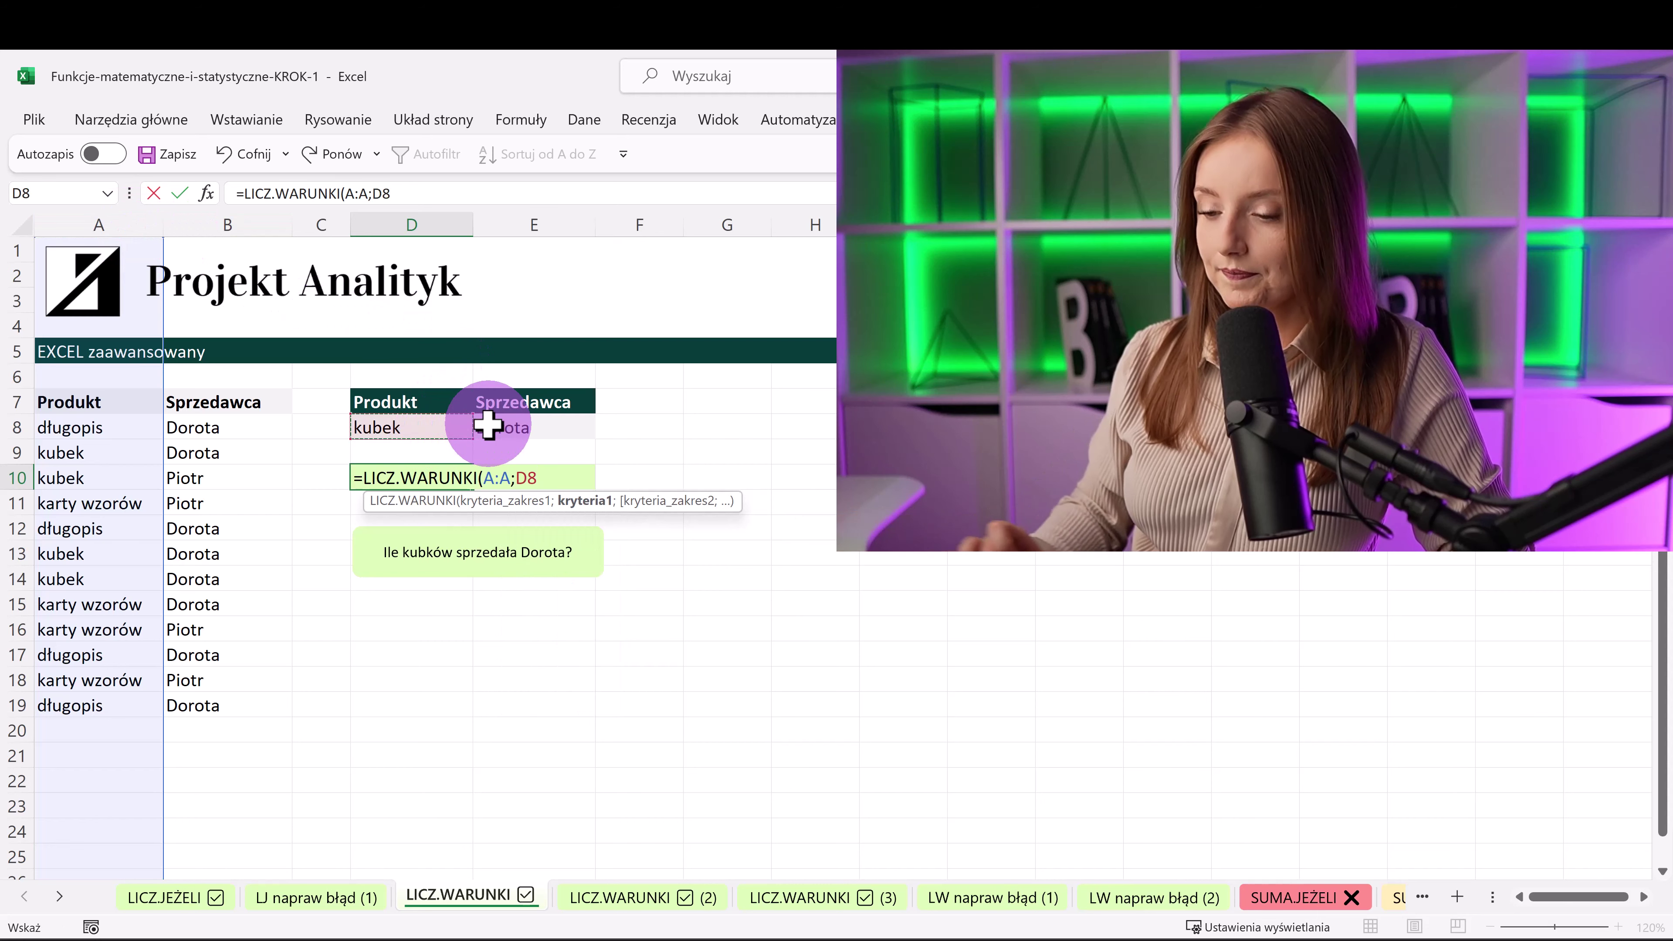
pyautogui.write(';')
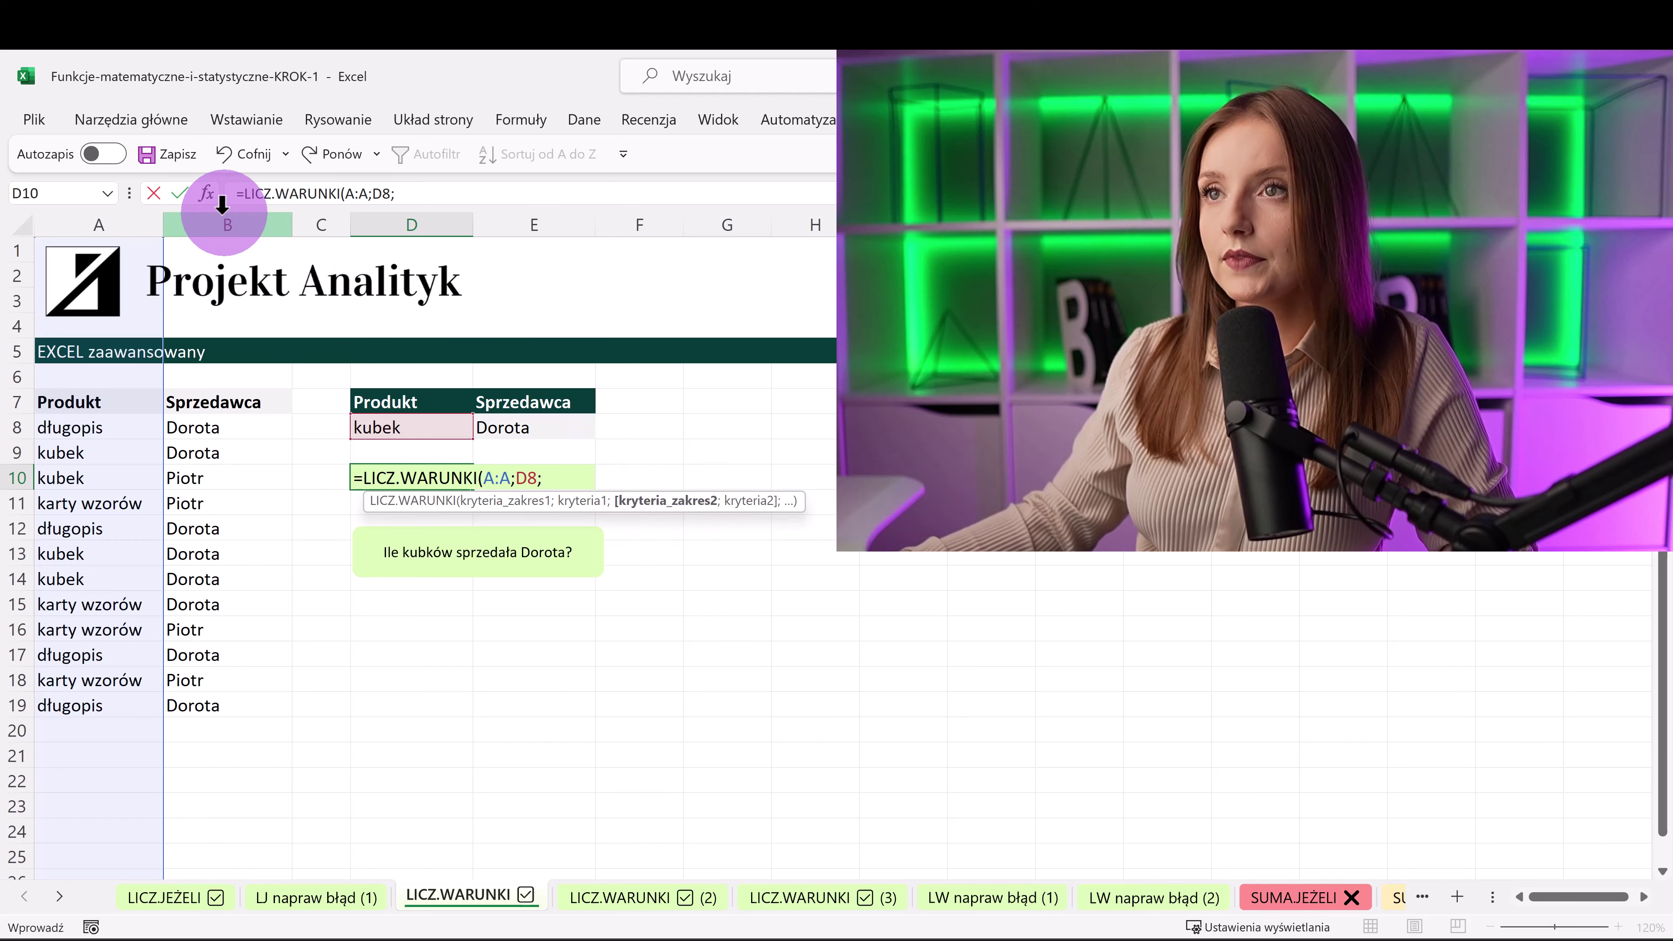
pyautogui.click(260, 224)
pyautogui.write(';')
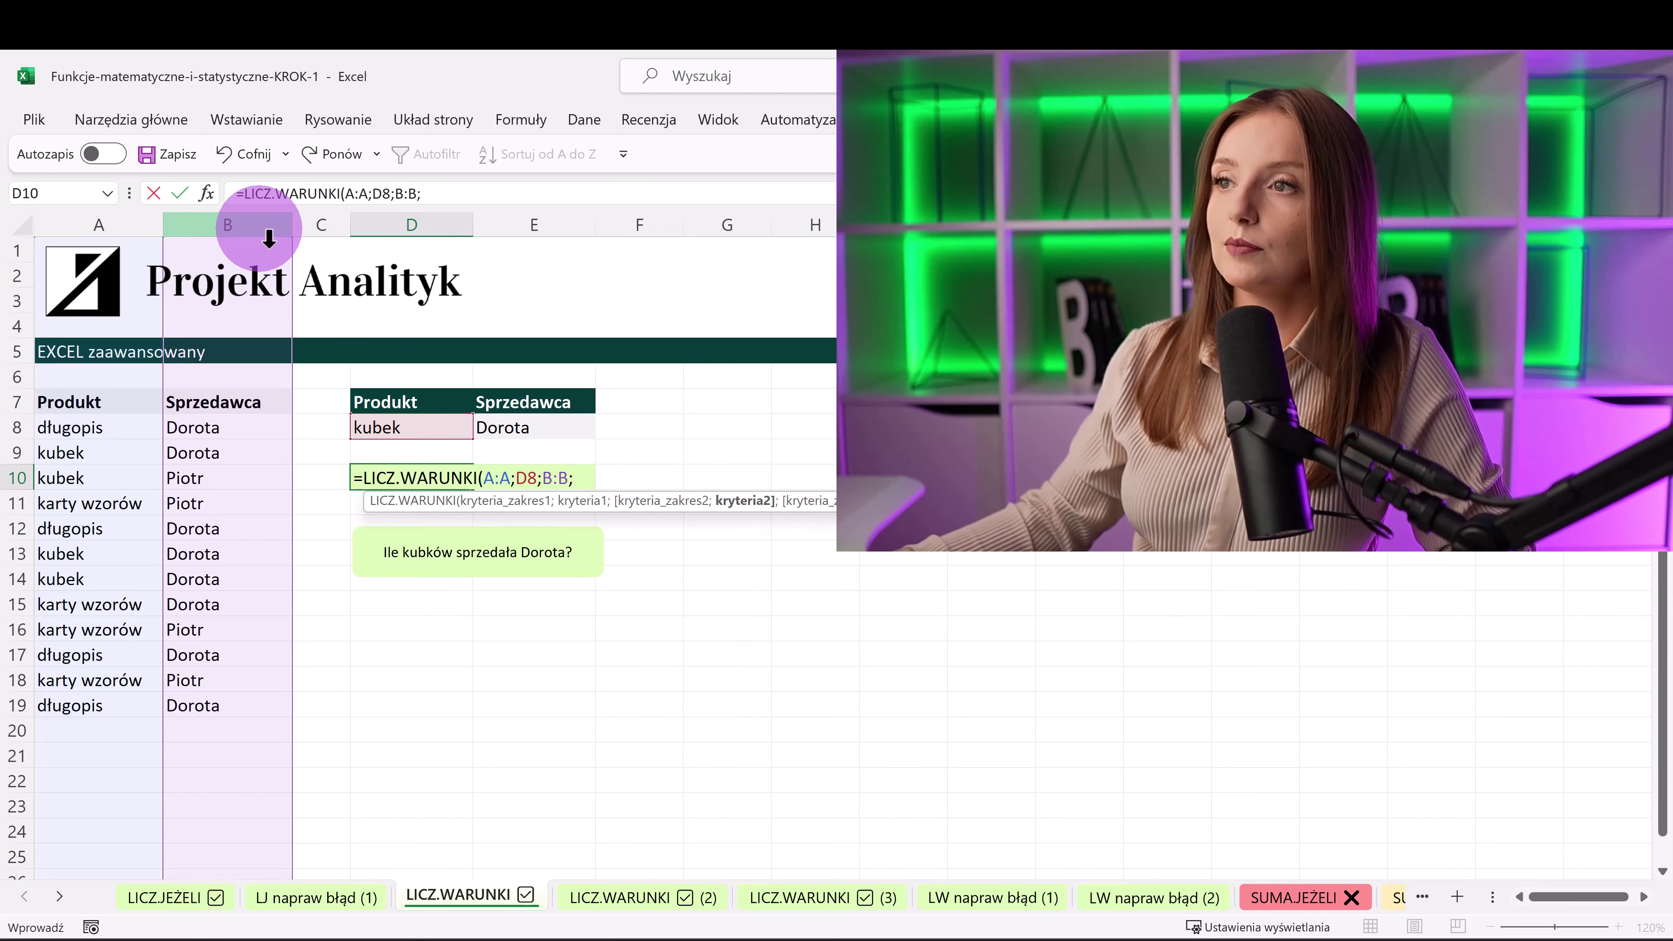
pyautogui.click(537, 427)
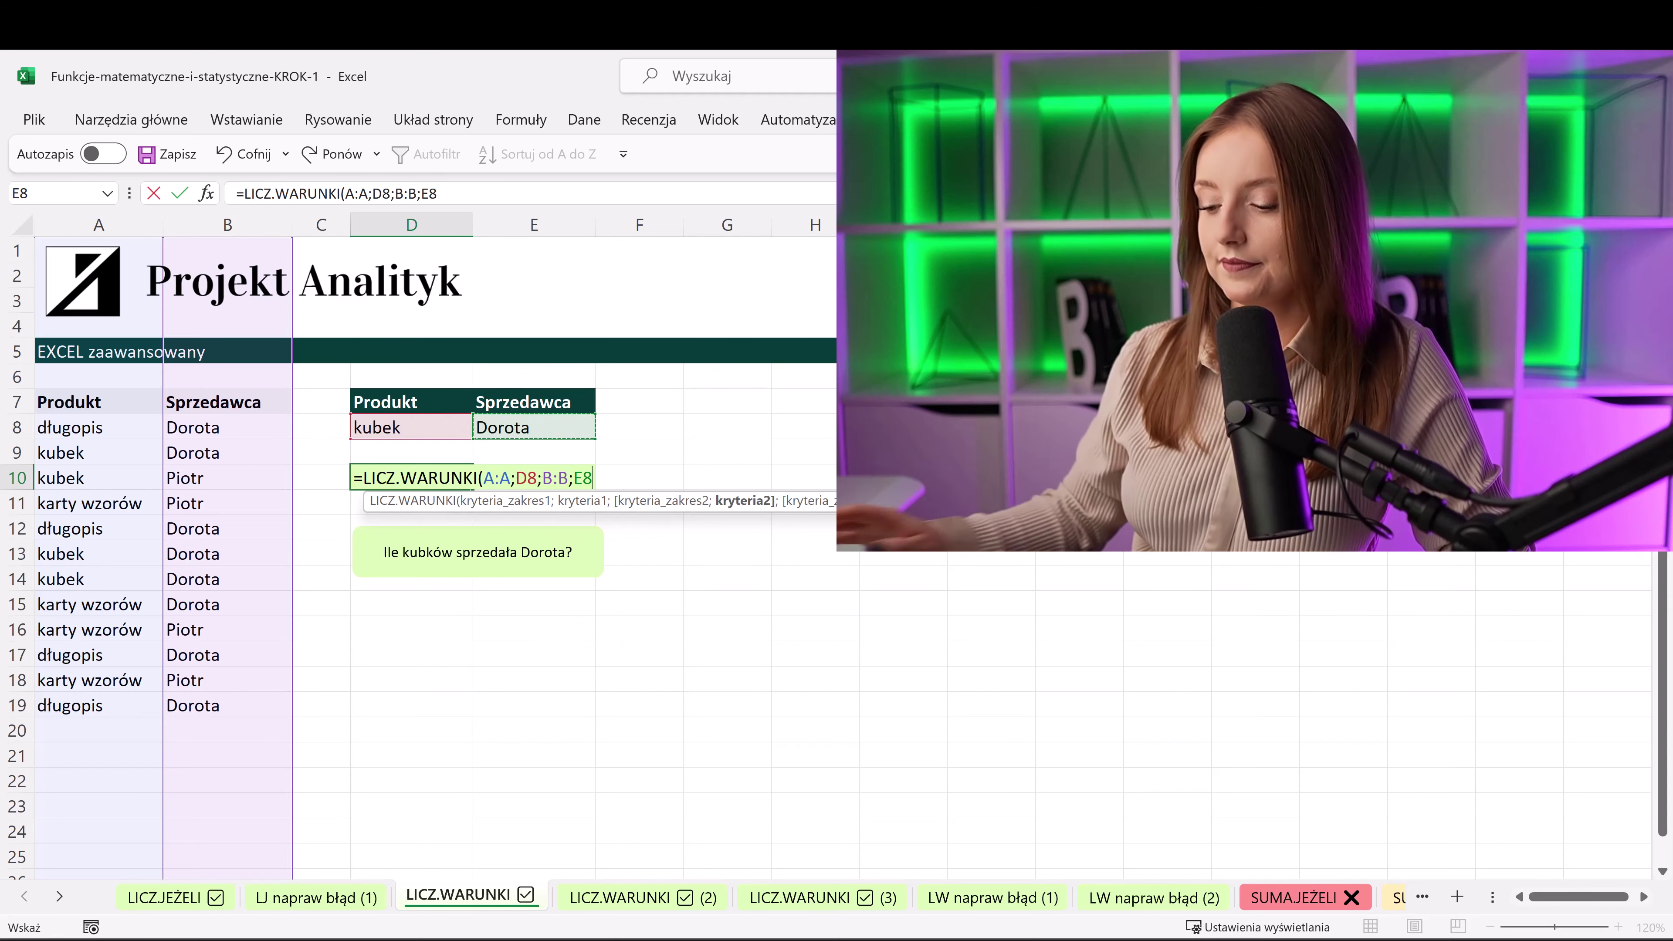
pyautogui.press('Return')
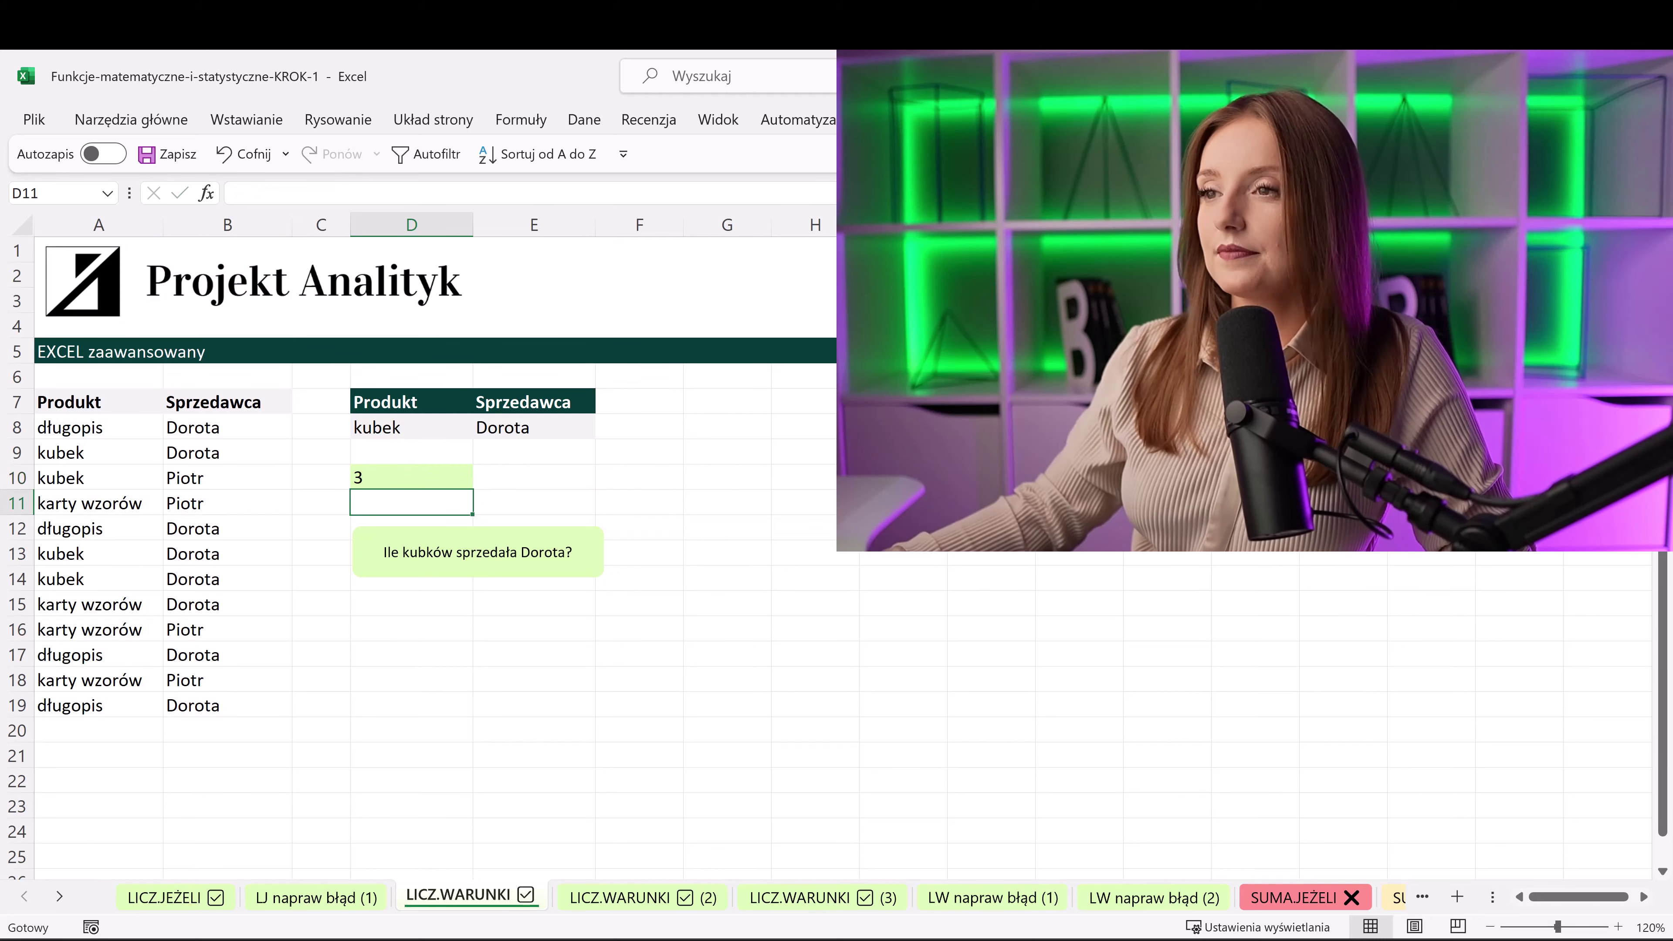
# - Autofilter the table to Dorota and then to kubek, confirming three matching rows
pyautogui.click(212, 452)
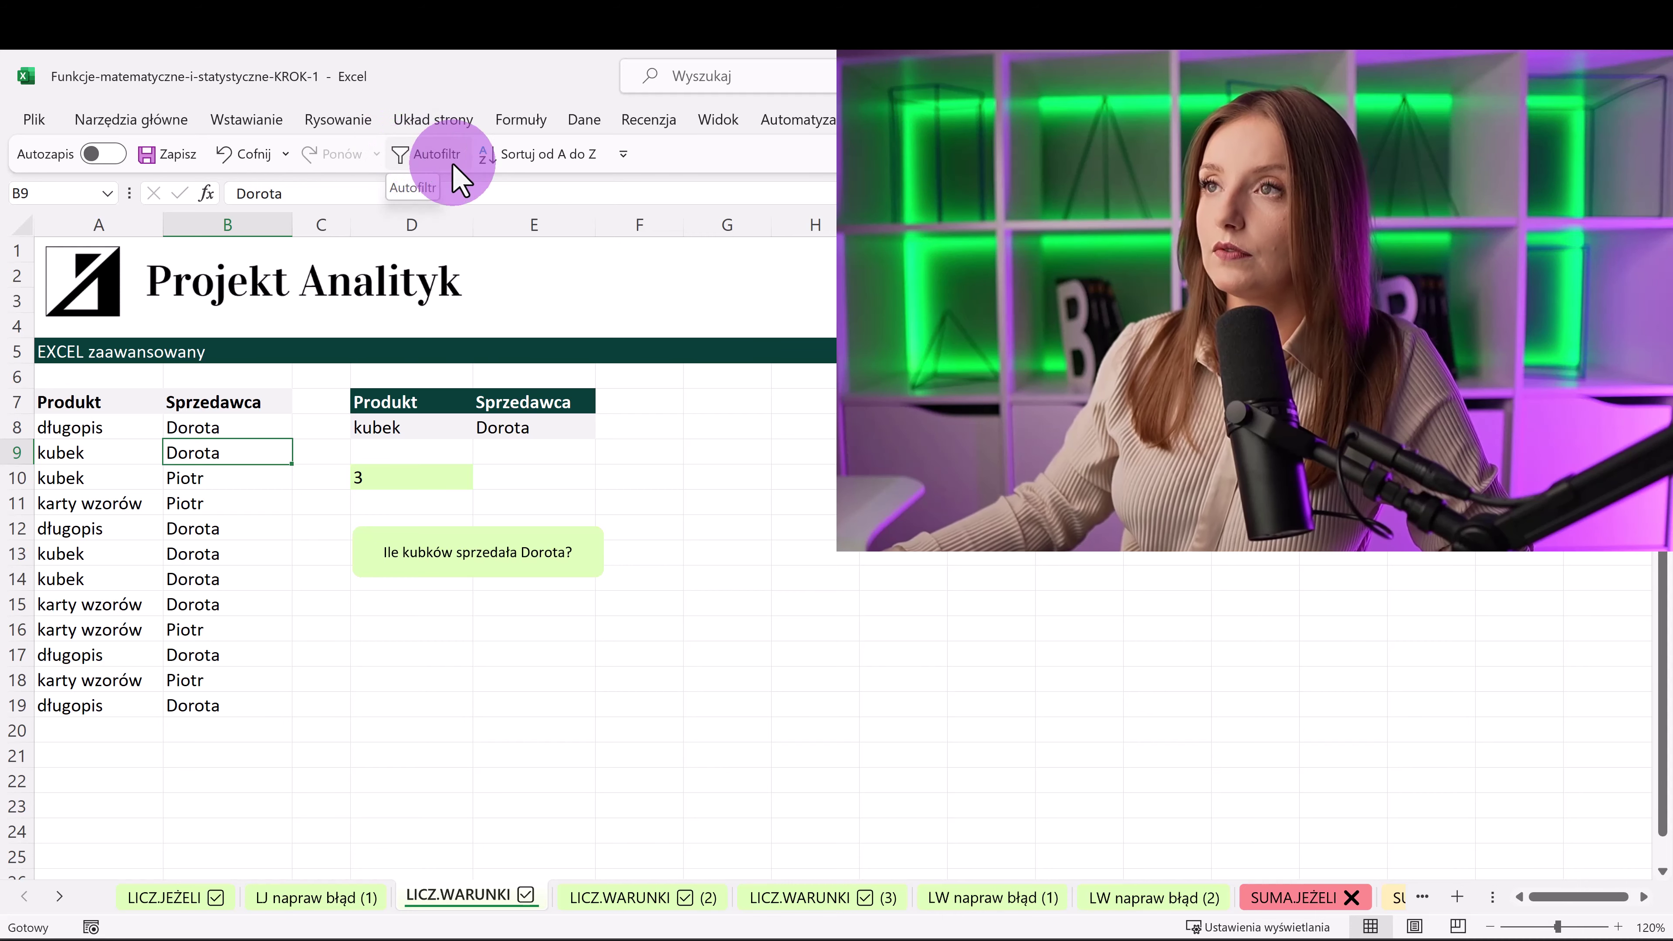
pyautogui.click(438, 162)
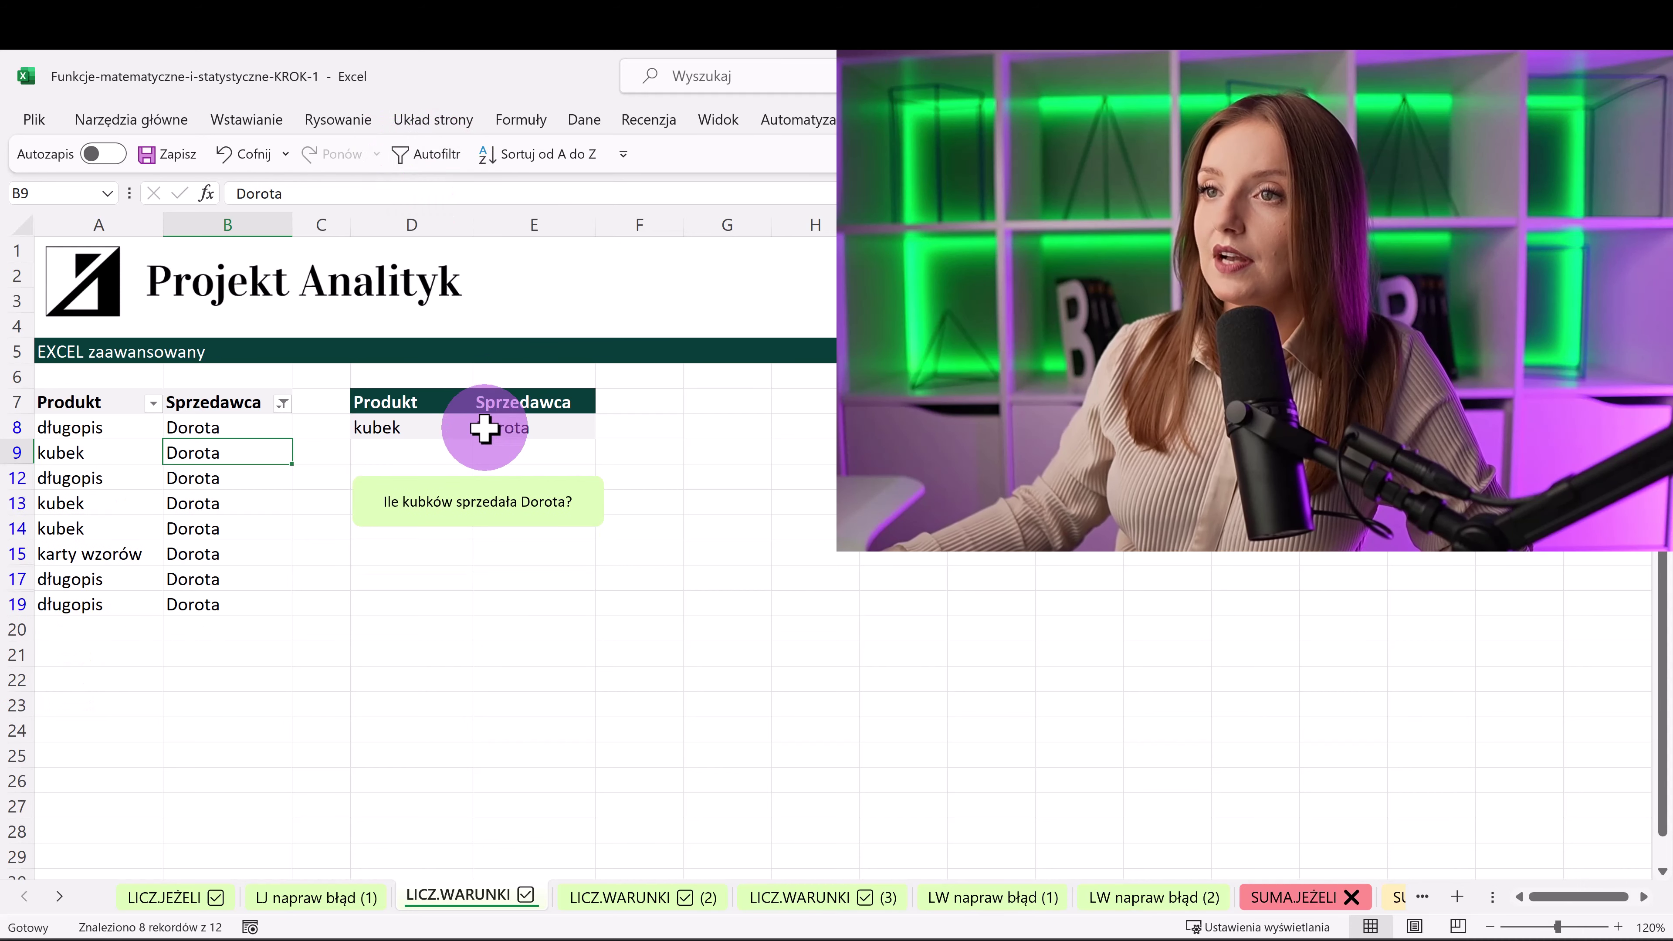
pyautogui.click(116, 454)
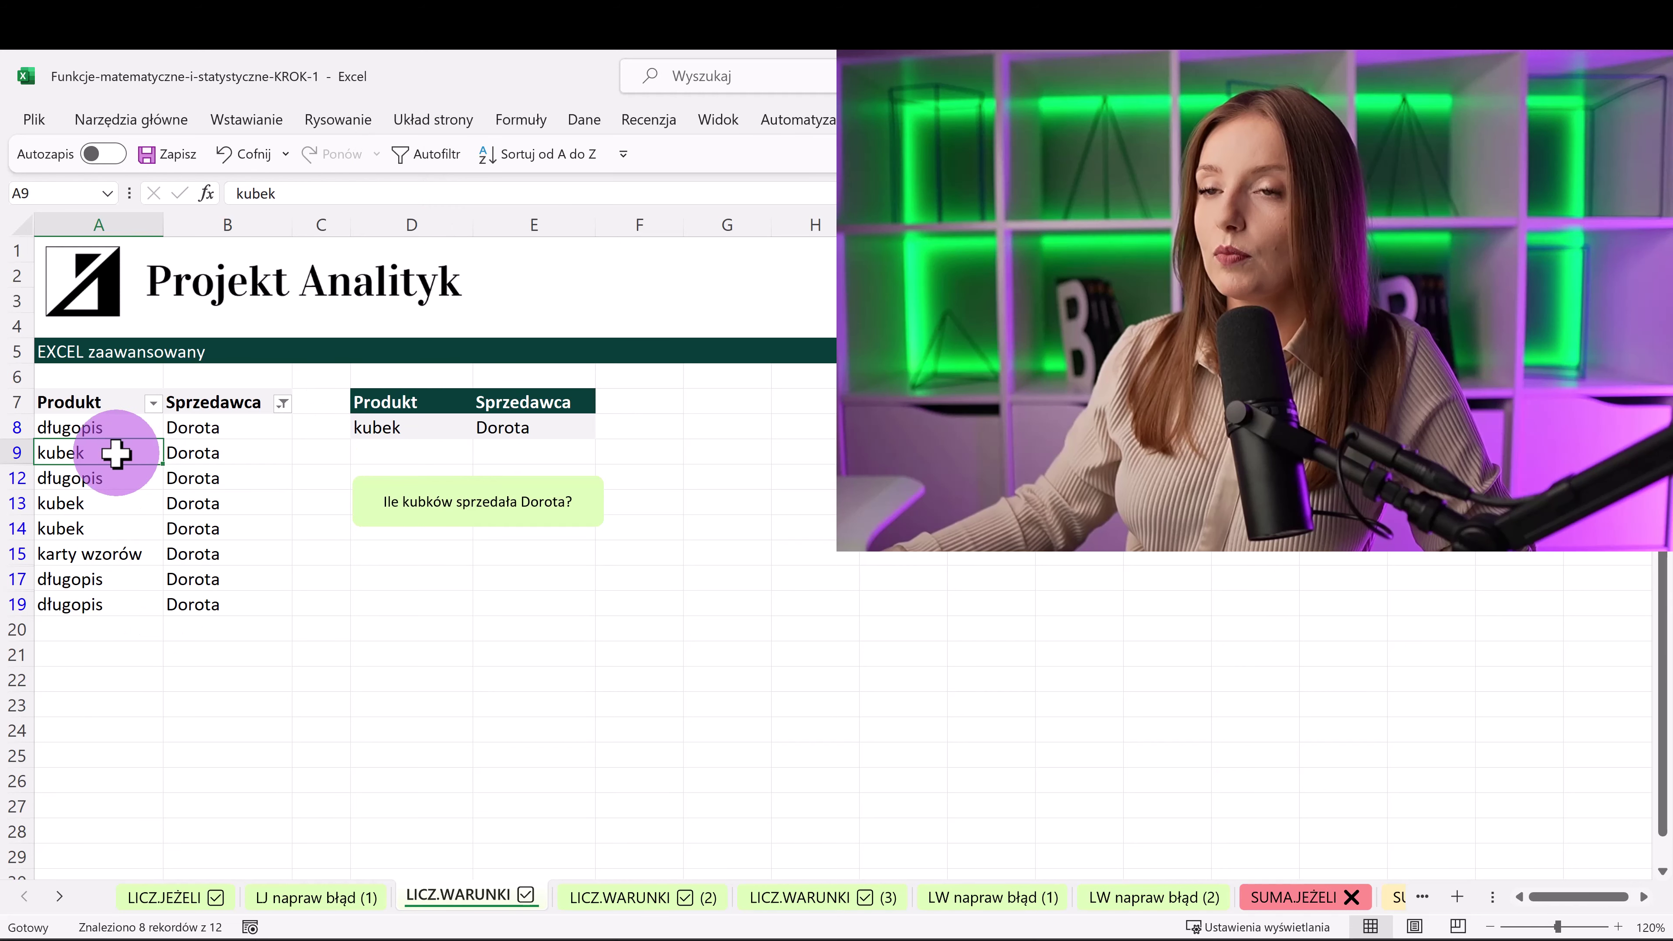
pyautogui.click(438, 158)
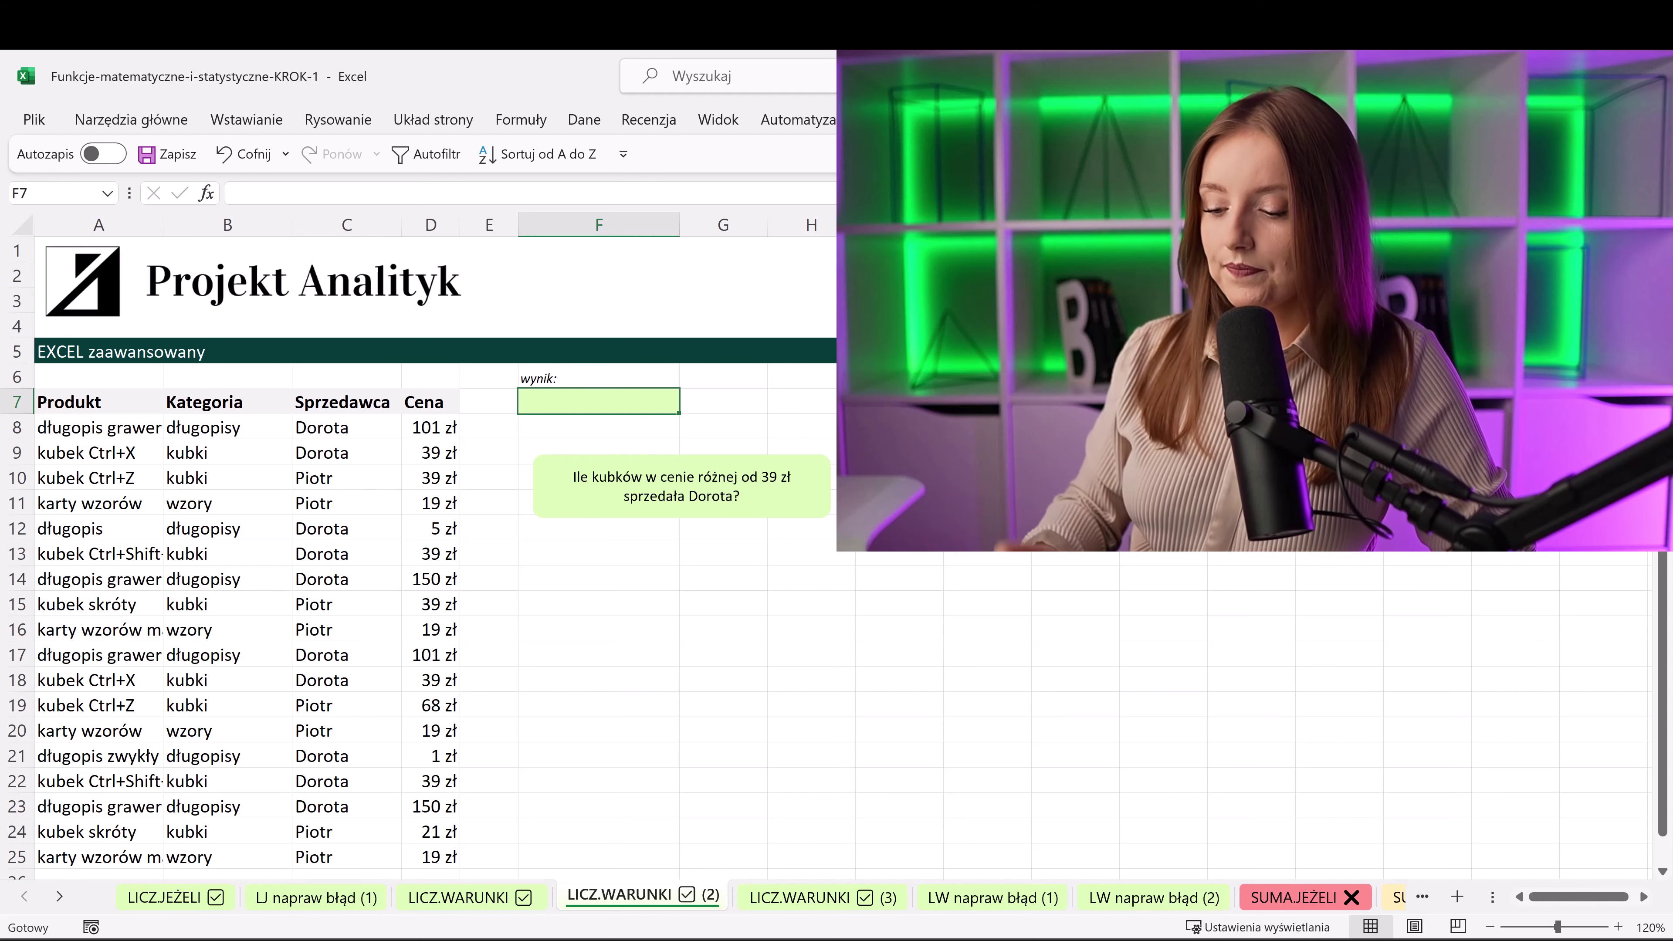
# - Insert an empty LICZ.WARUNKI function in F7 and open its arguments dialog, moved lower
pyautogui.write('=licz')
pyautogui.press('Down')
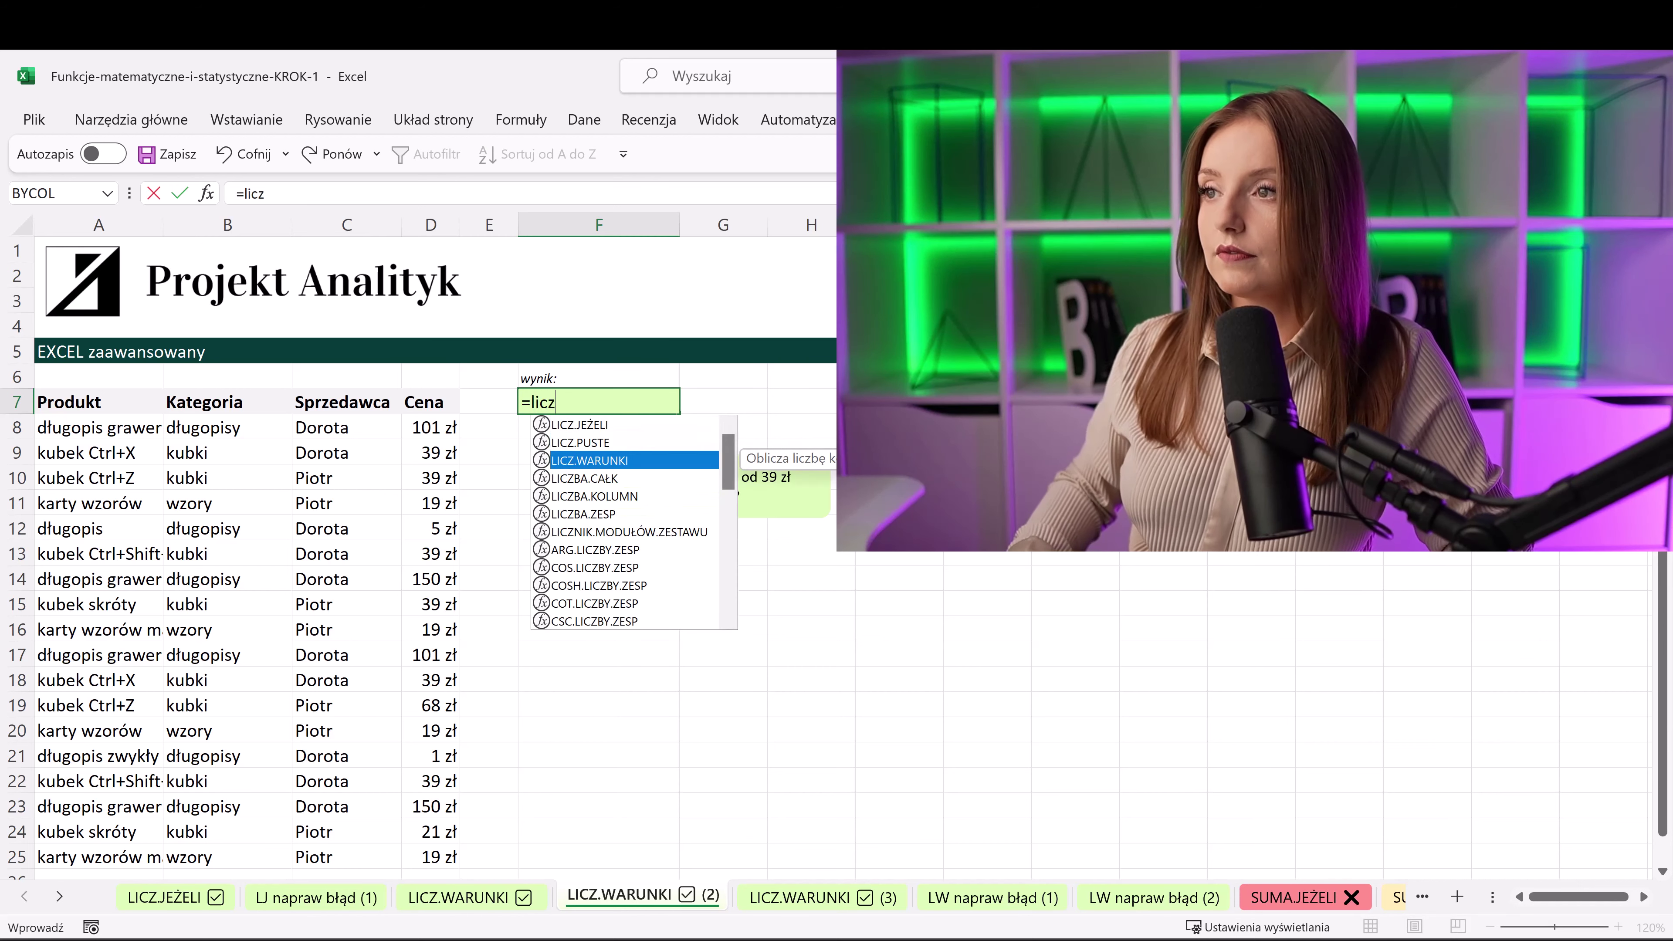
pyautogui.press('Tab')
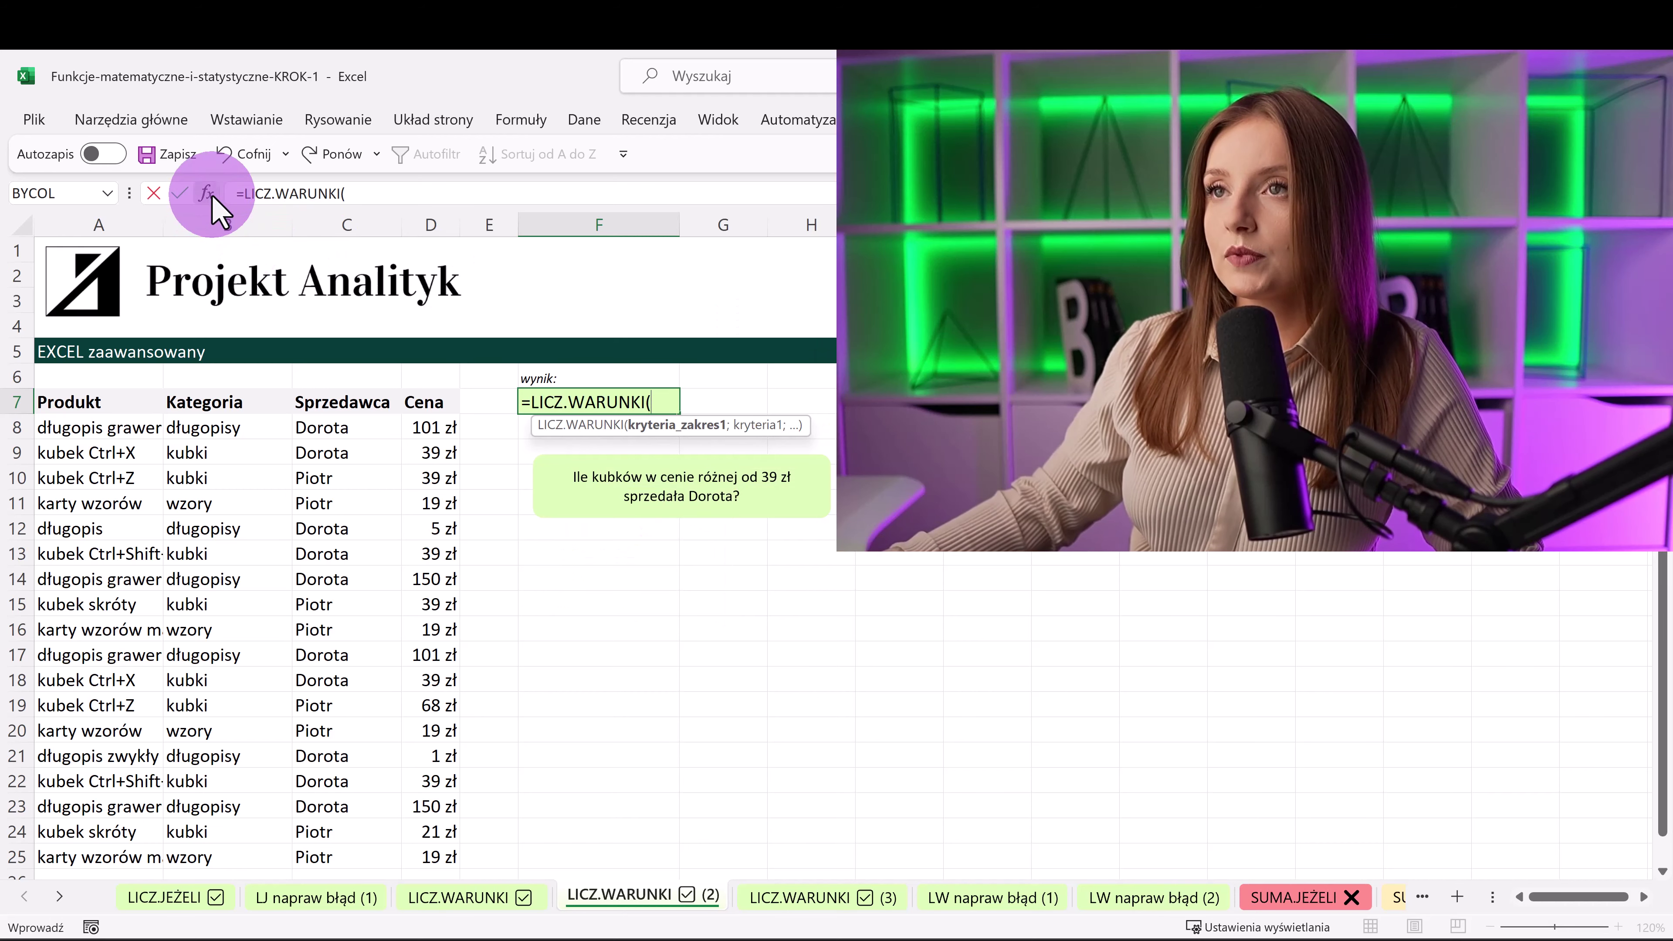
pyautogui.click(206, 193)
pyautogui.moveTo(476, 109)
pyautogui.mouseDown()
pyautogui.moveTo(547, 511)
pyautogui.moveTo(557, 453)
pyautogui.mouseUp()
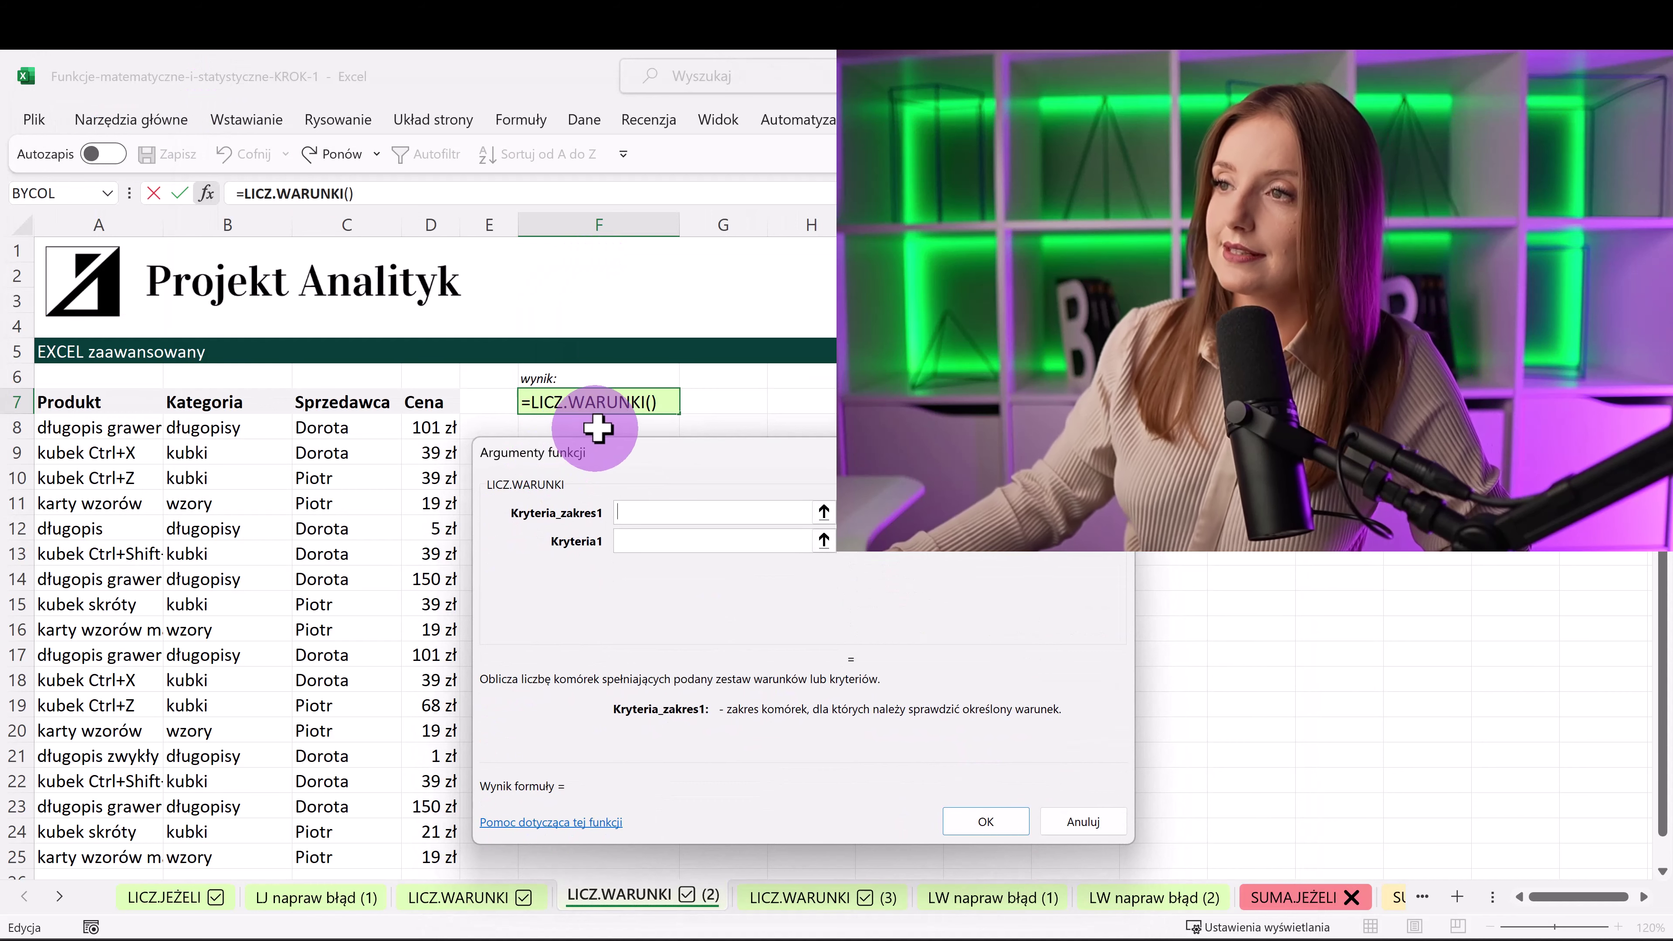
# - Set the first condition to column C equal to "dorota" and the second range to column B
pyautogui.click(634, 524)
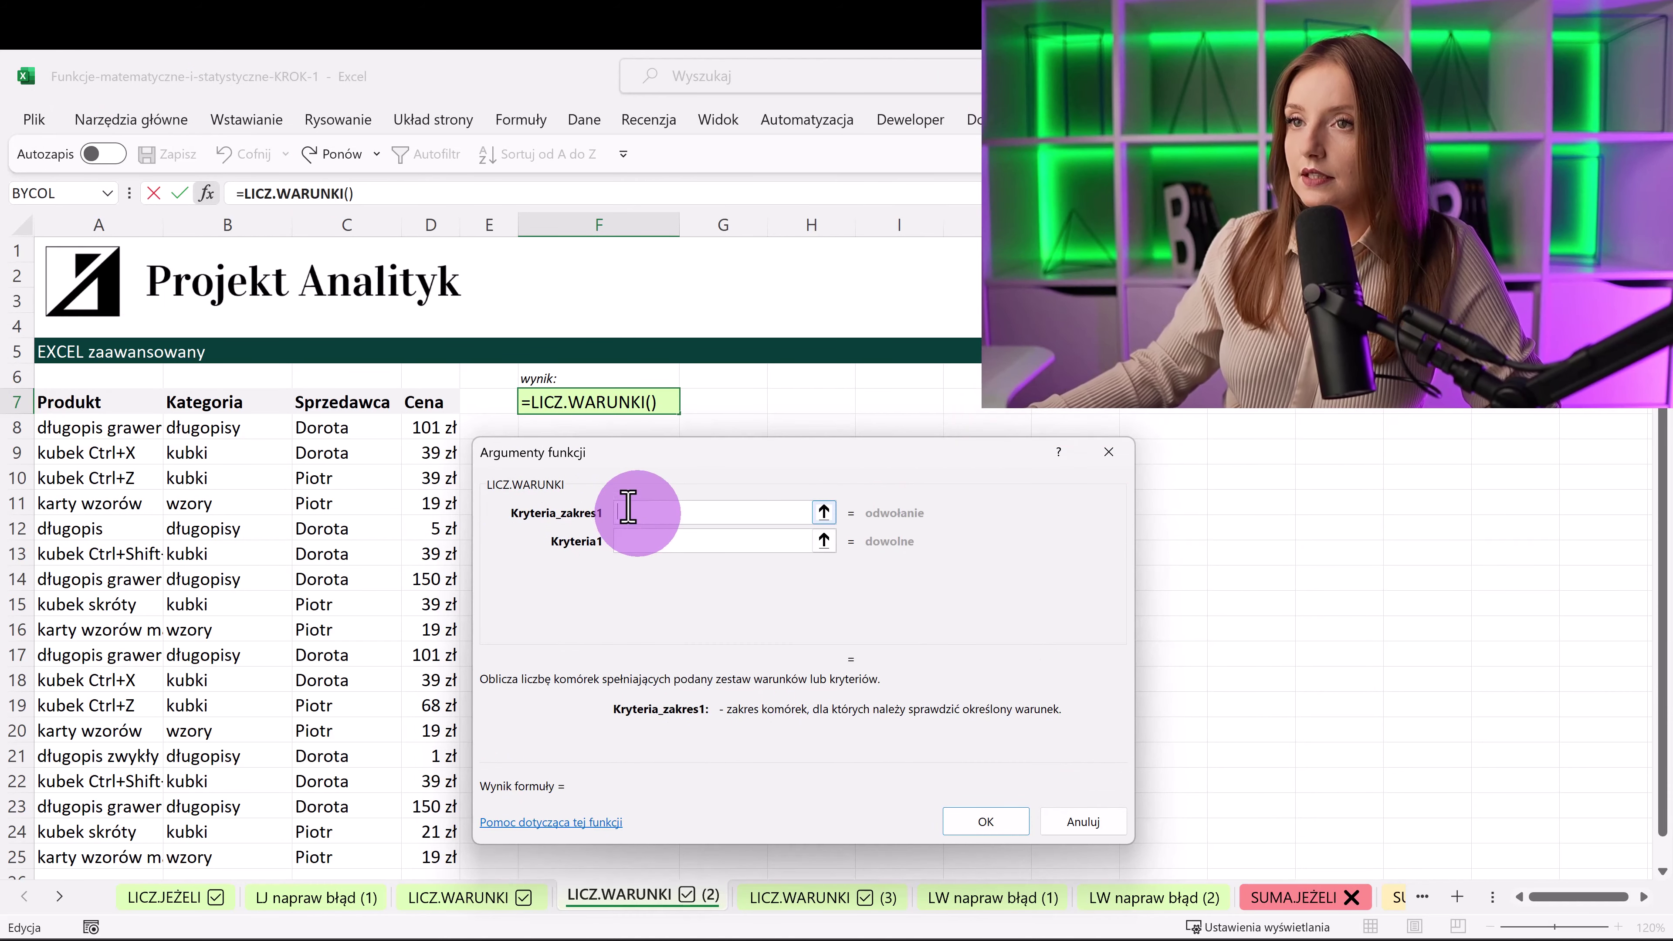
pyautogui.click(487, 461)
pyautogui.click(377, 212)
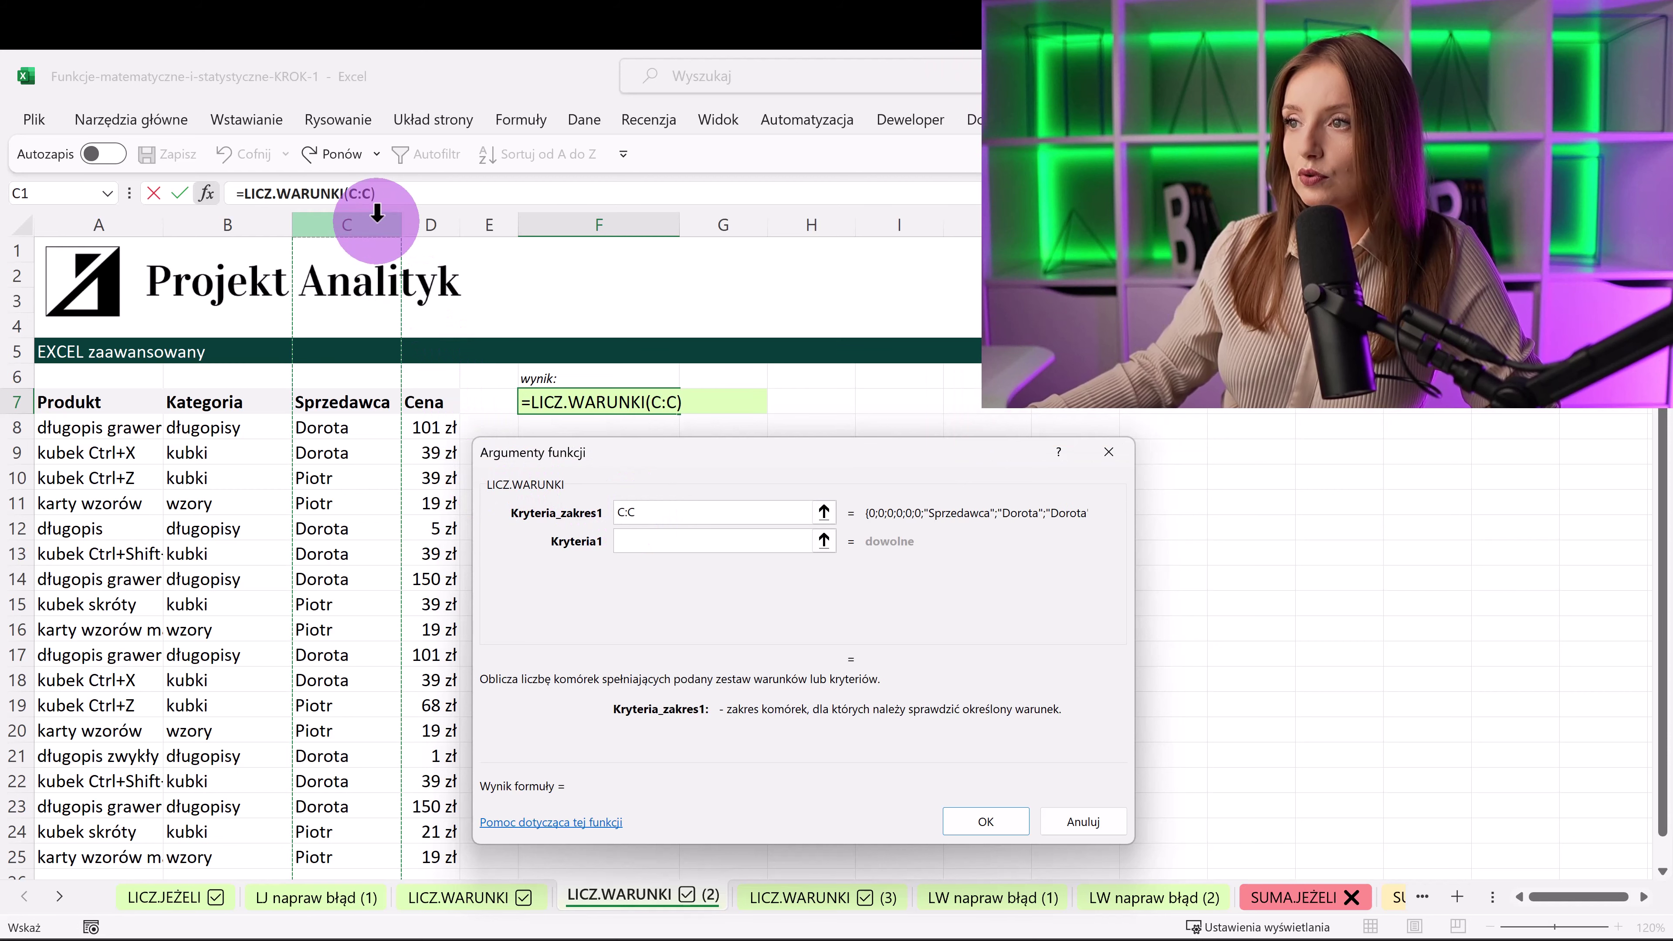
pyautogui.click(645, 541)
pyautogui.write('dorota')
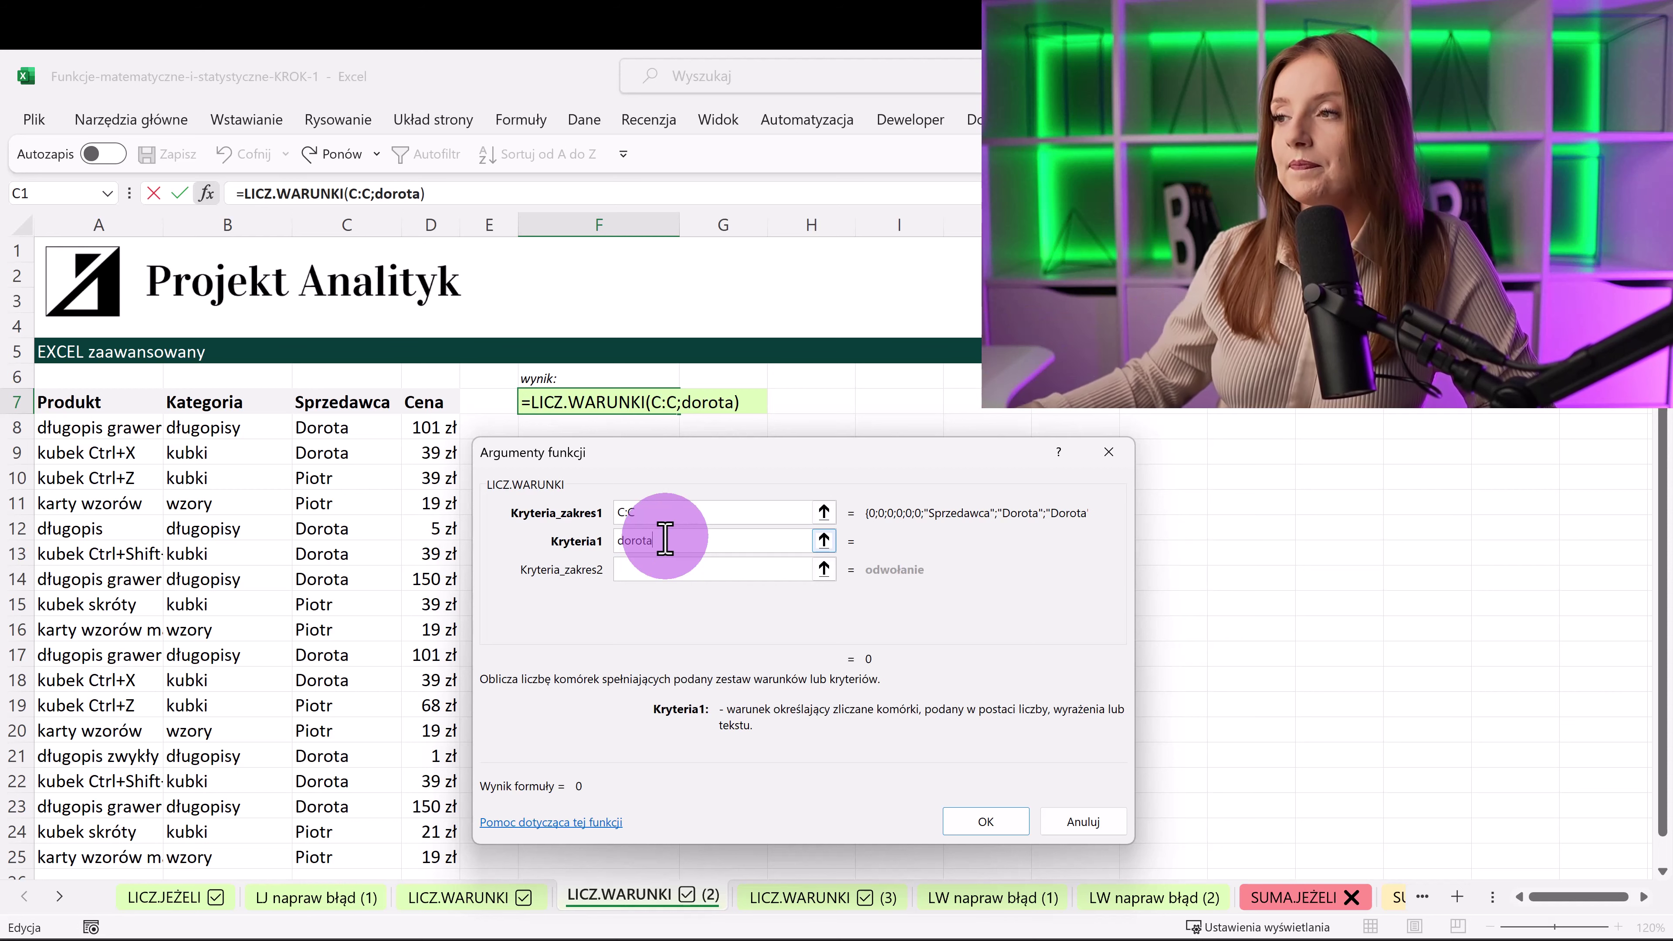
pyautogui.click(649, 566)
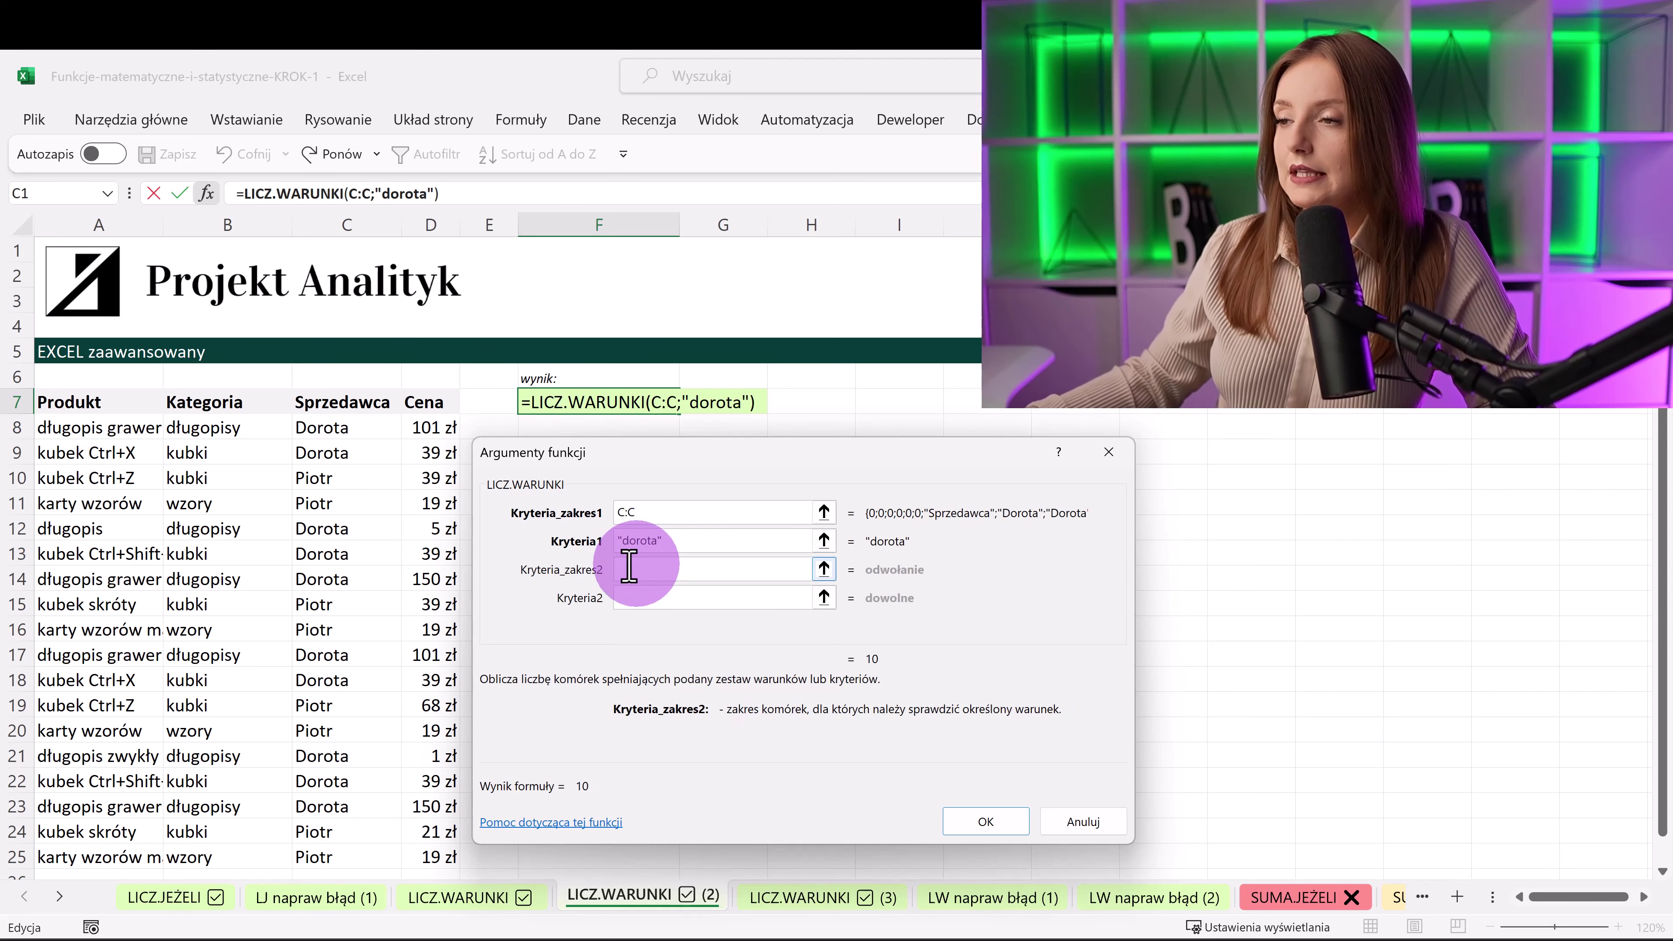
pyautogui.click(228, 225)
# - Add the "kubki" criterion and column D not equal to 39, confirming the formula returning 0
pyautogui.click(651, 597)
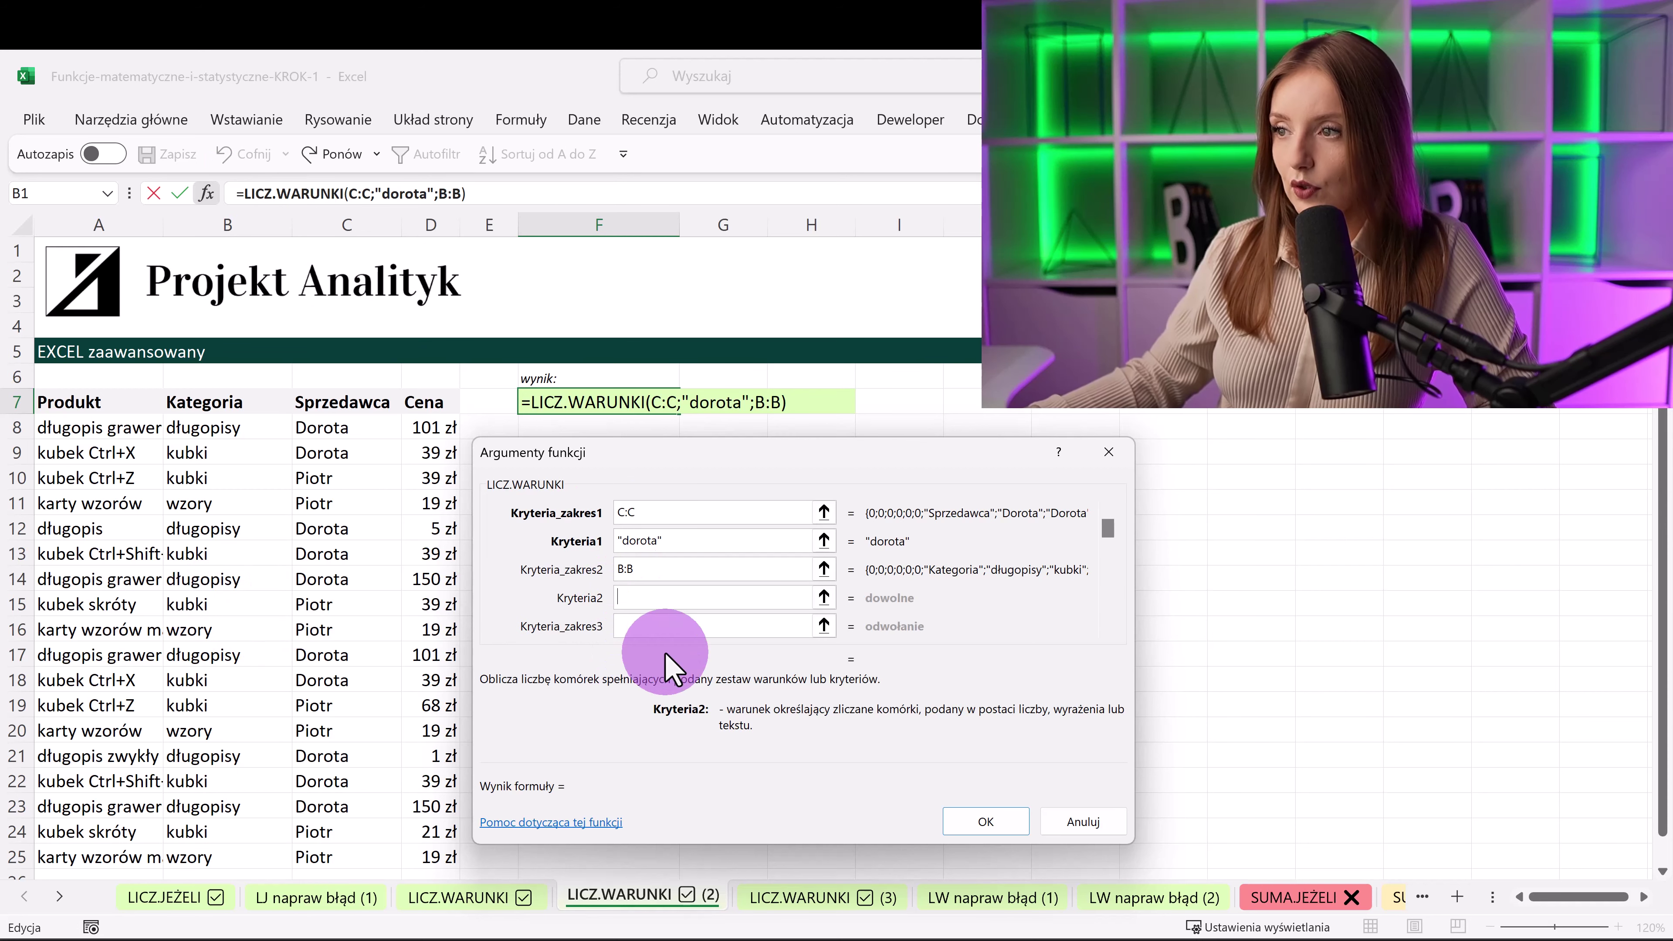
pyautogui.write('kubki')
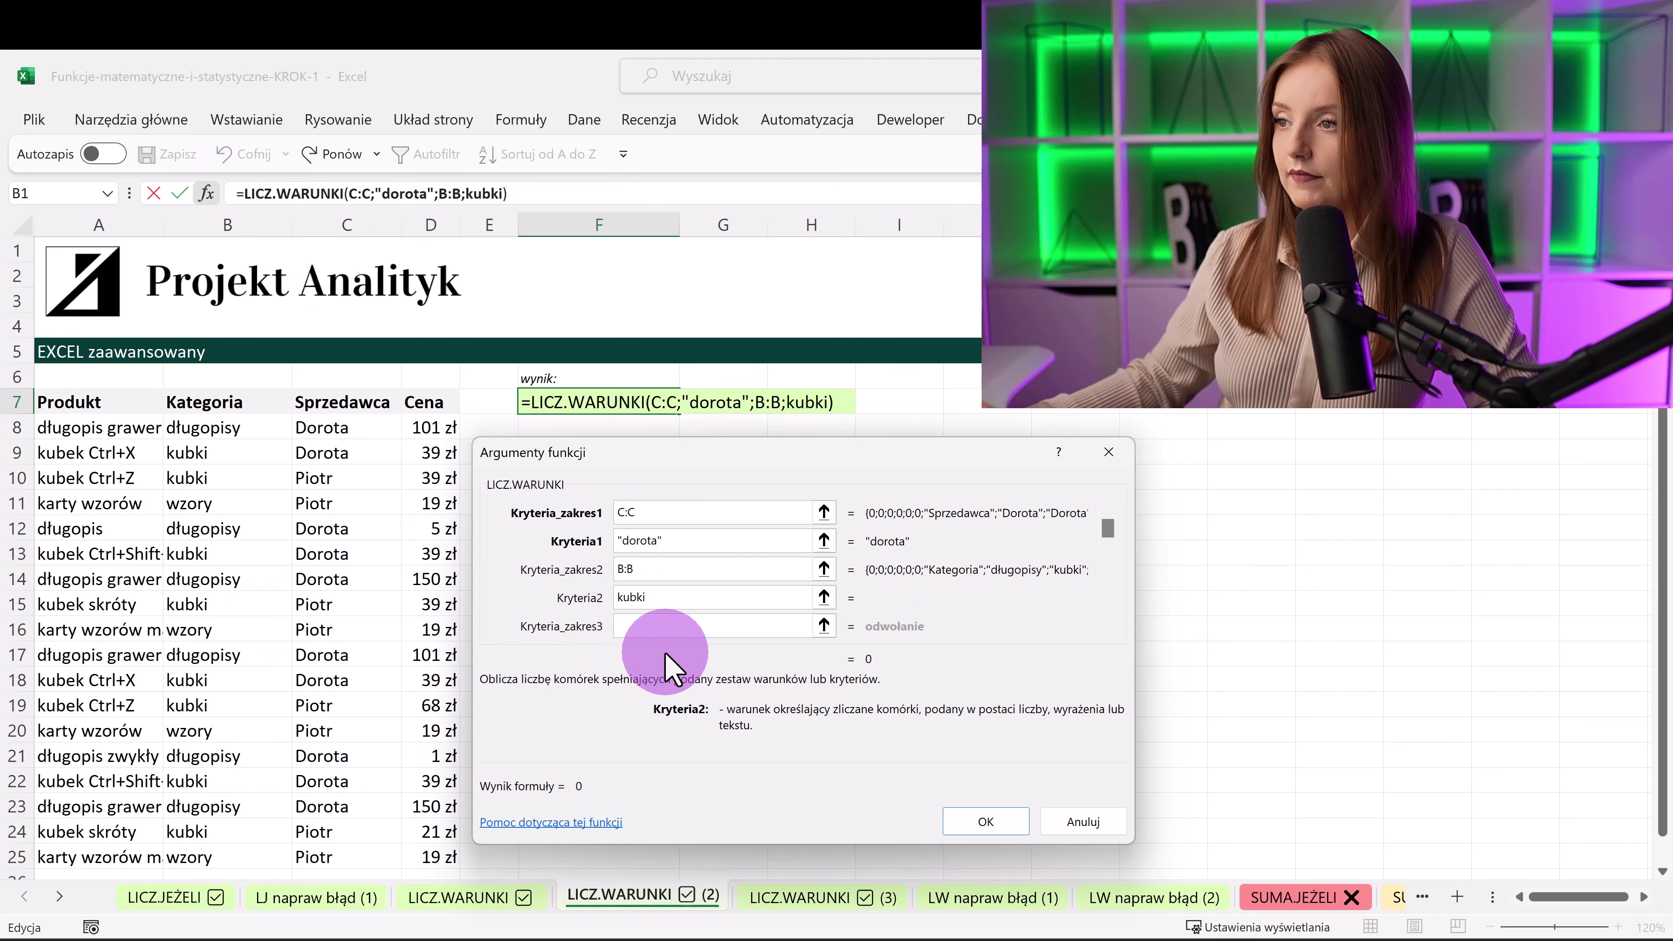
pyautogui.click(633, 626)
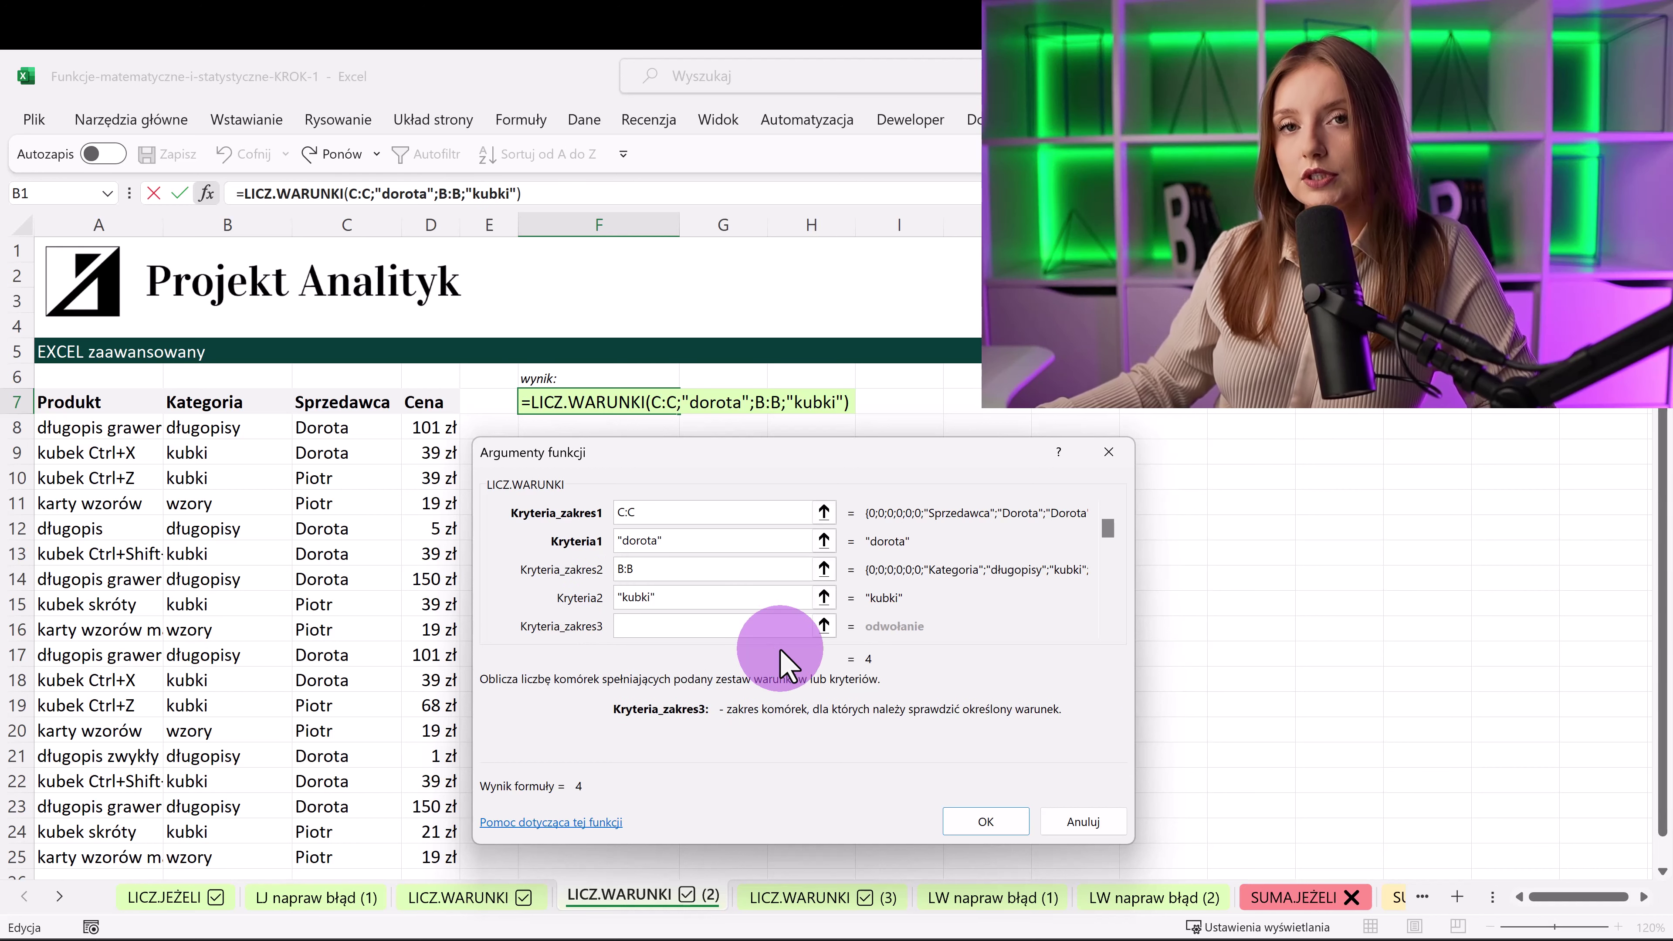
pyautogui.click(431, 225)
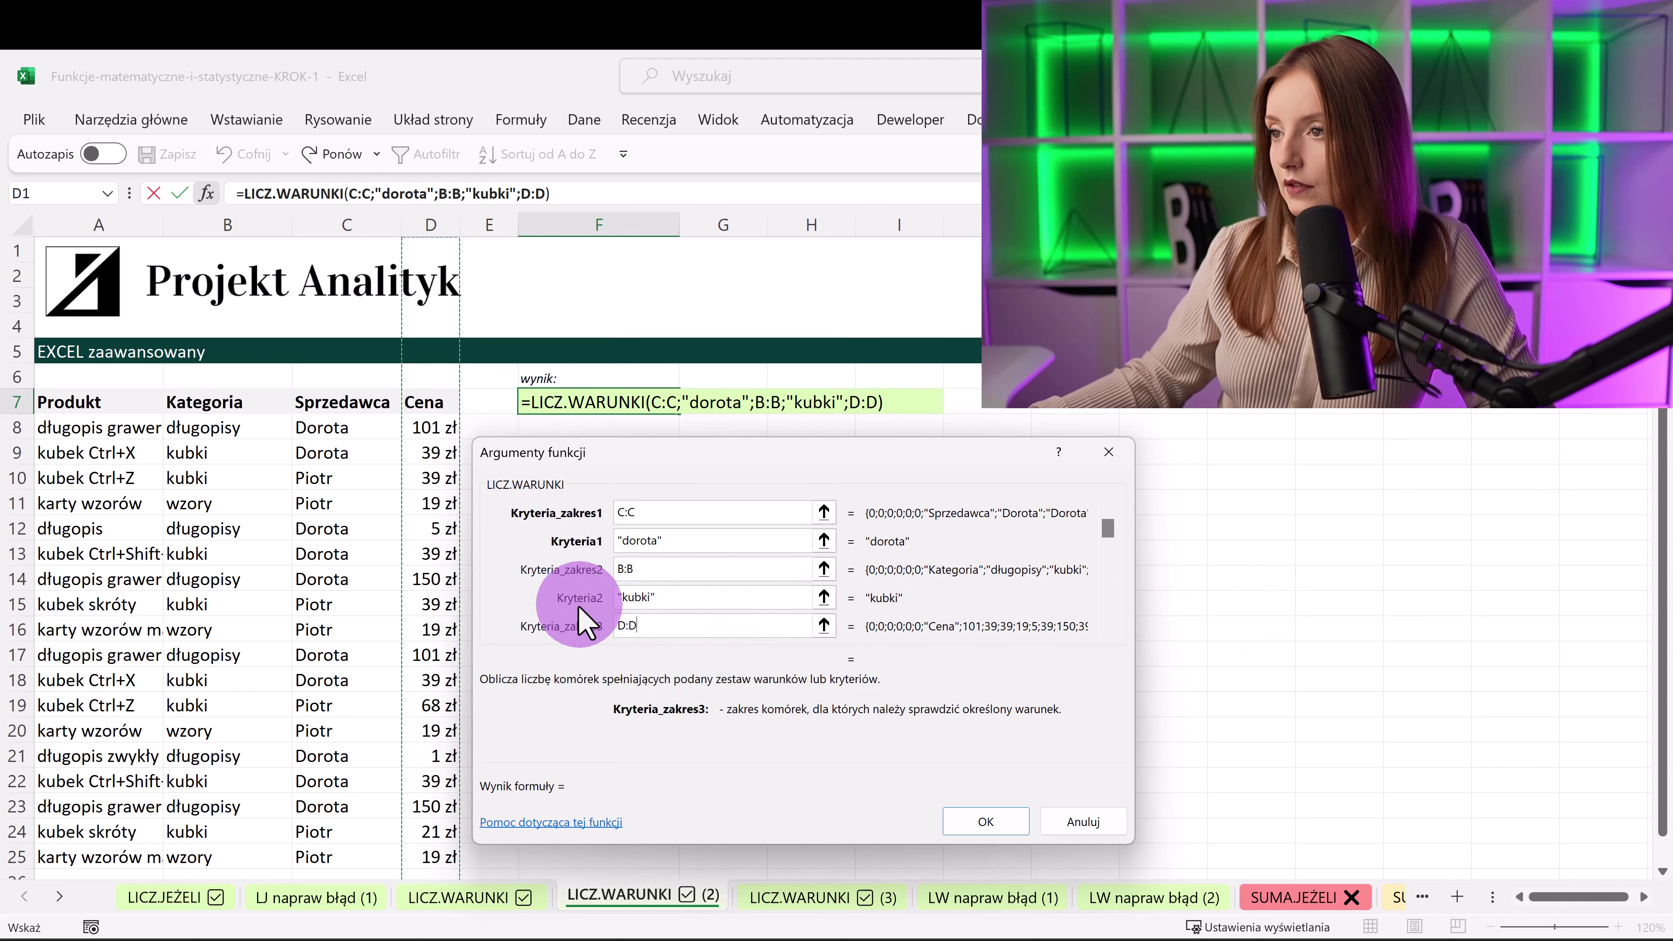
pyautogui.click(1107, 629)
pyautogui.click(723, 640)
pyautogui.write('<>')
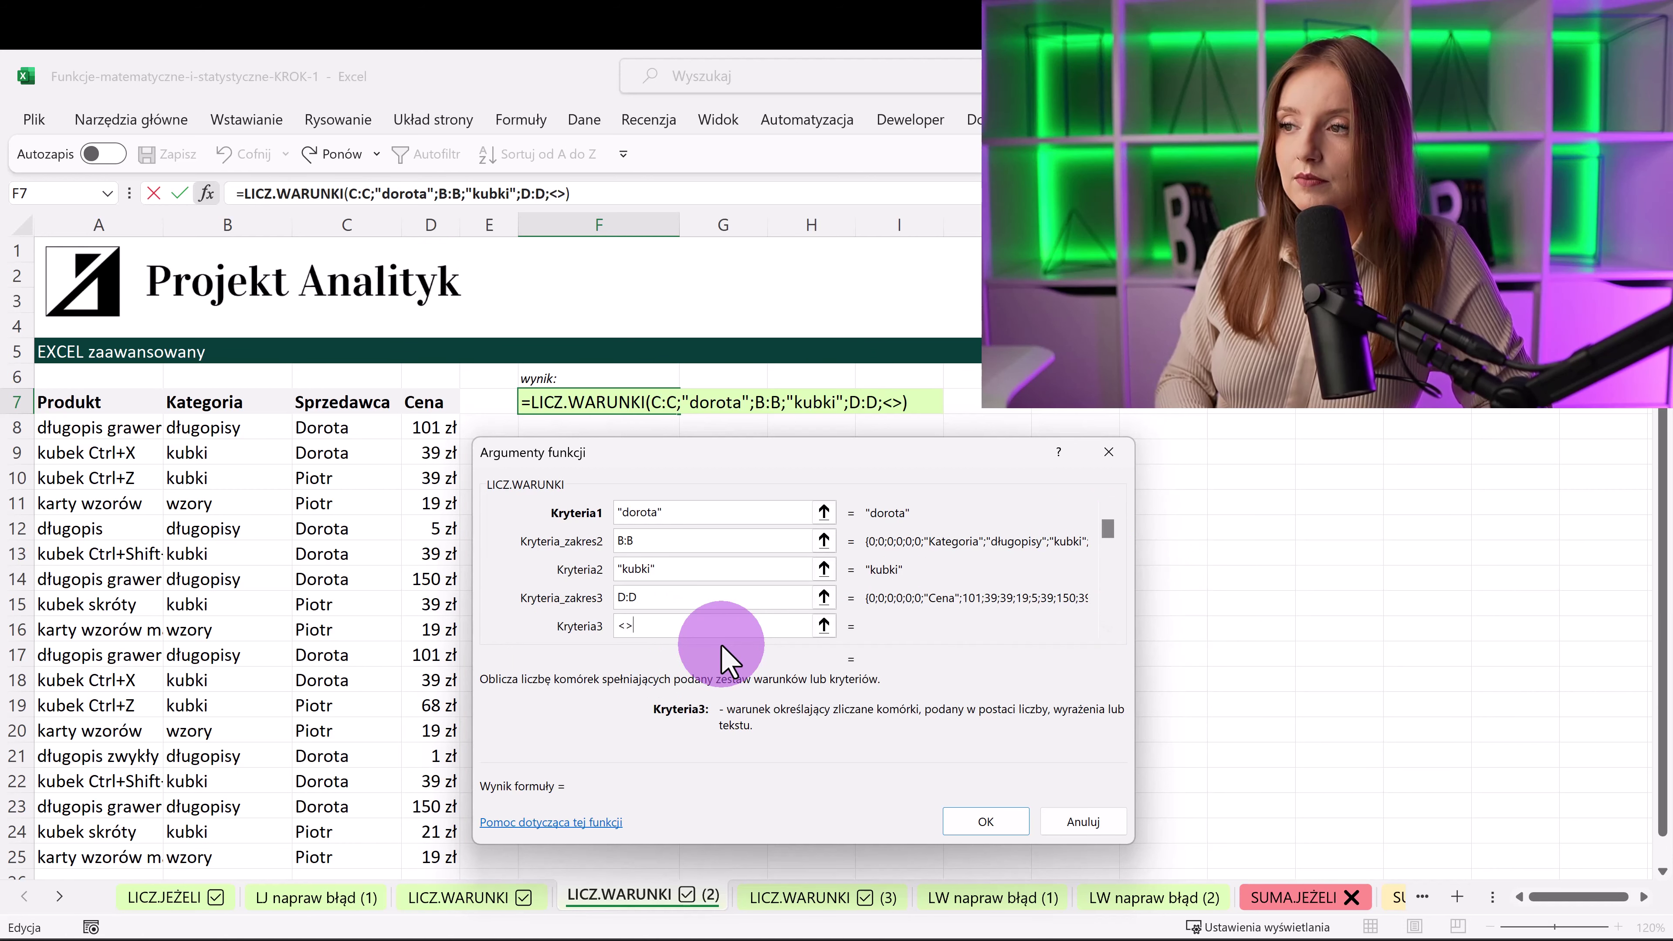
pyautogui.write('39')
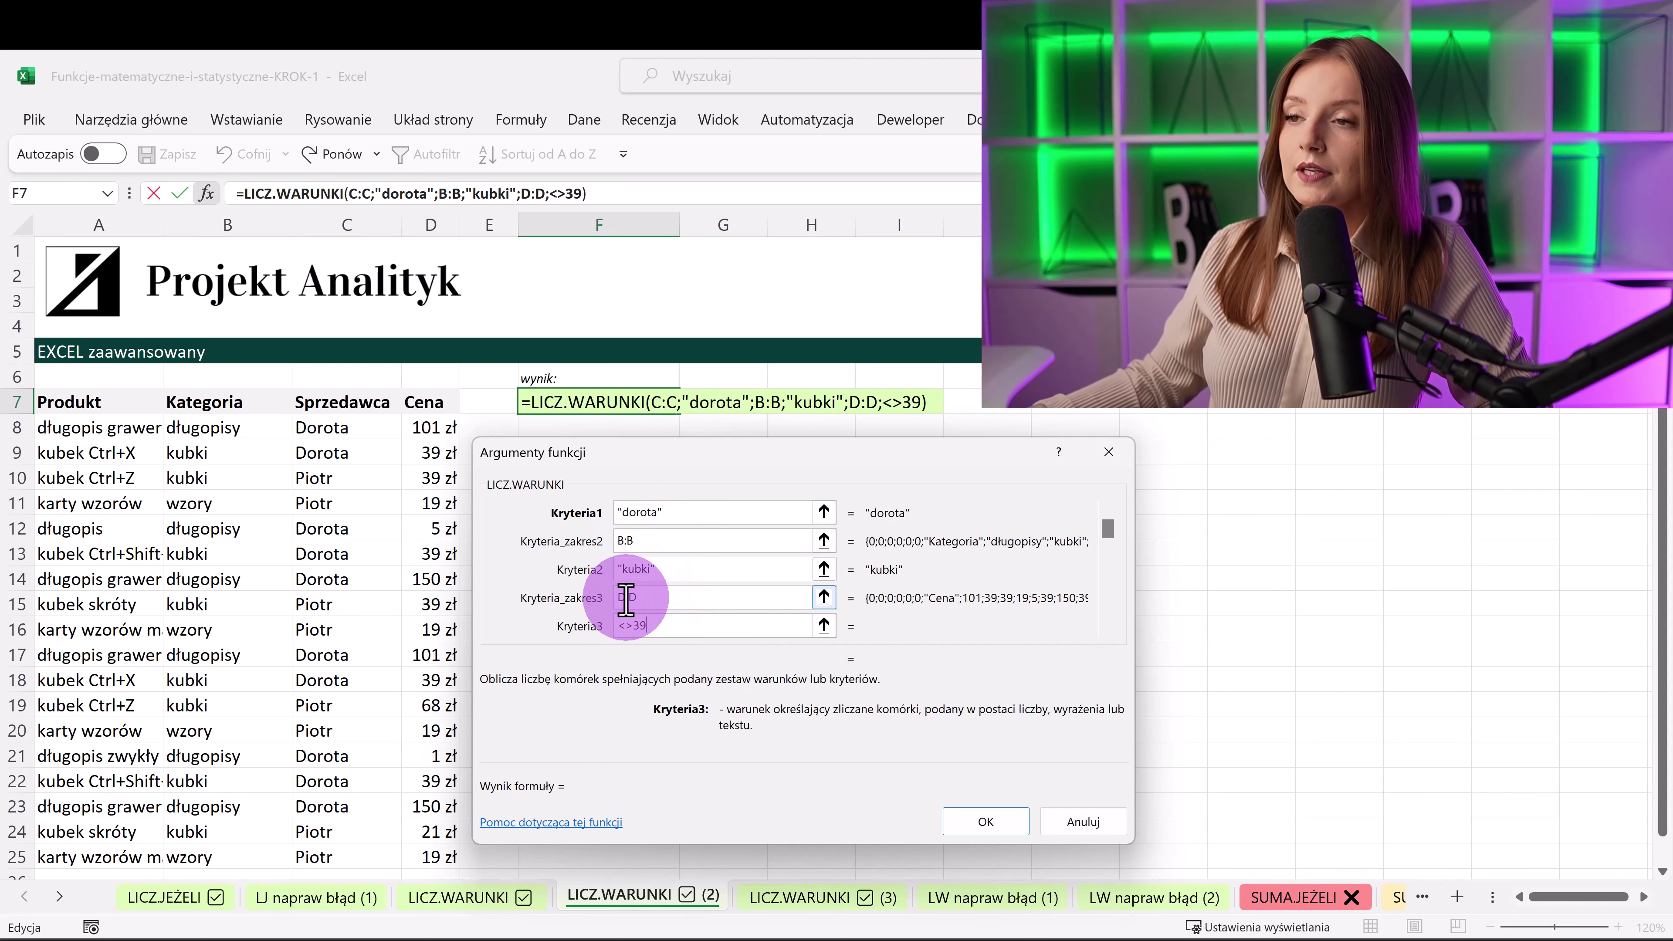
pyautogui.click(652, 598)
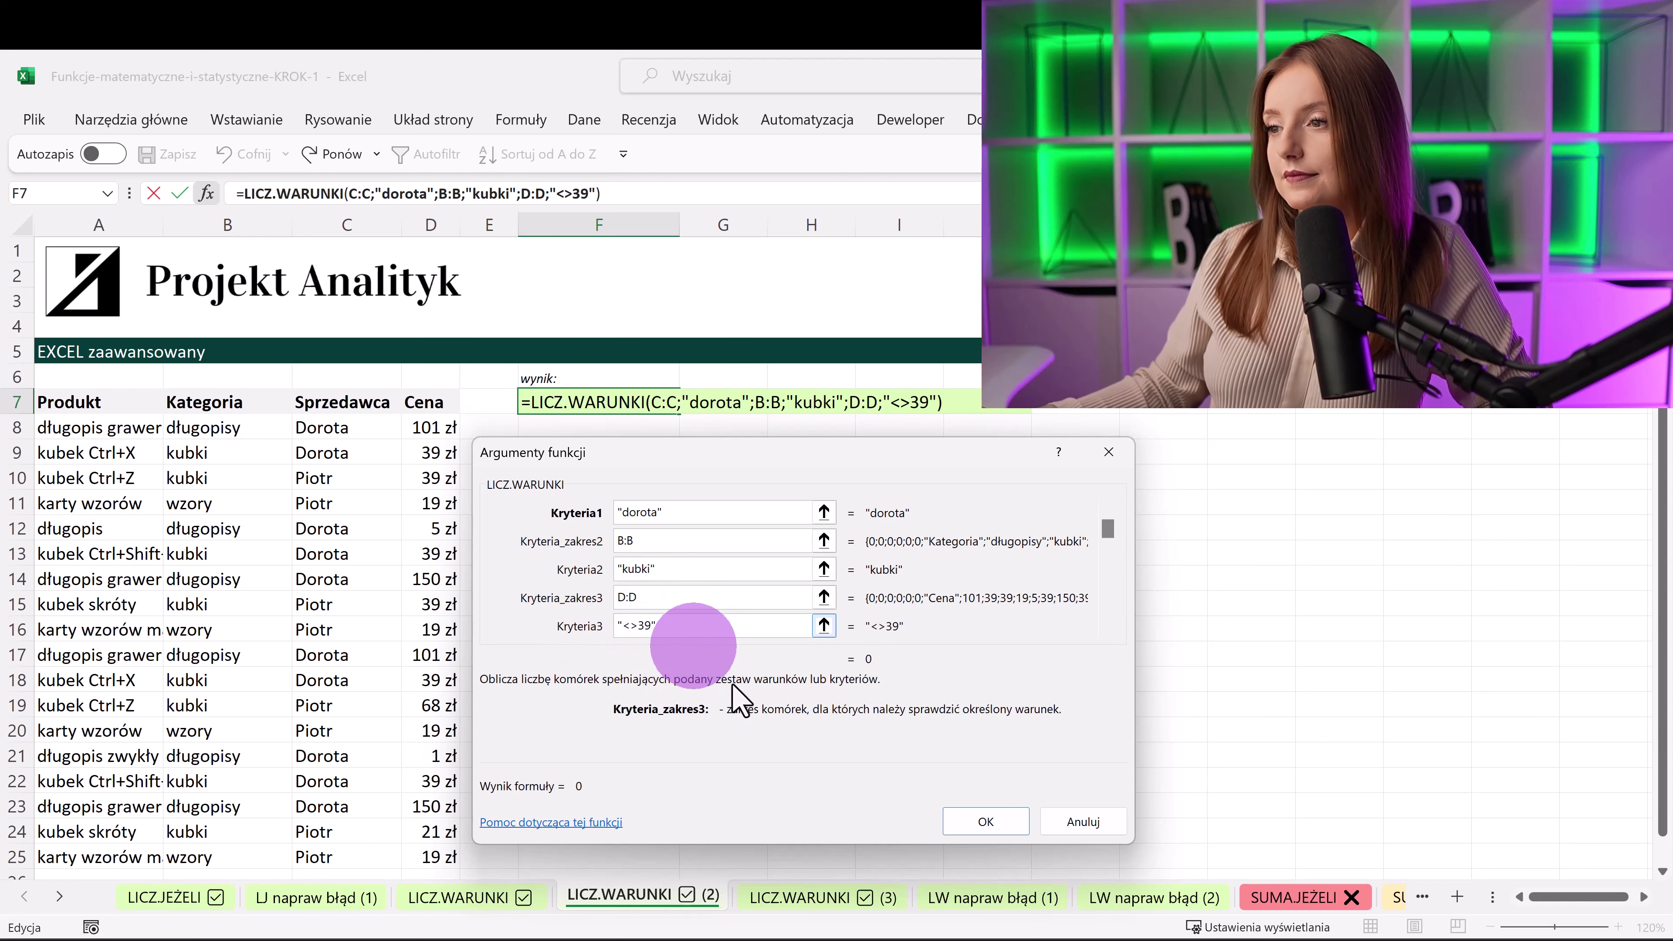
pyautogui.click(980, 830)
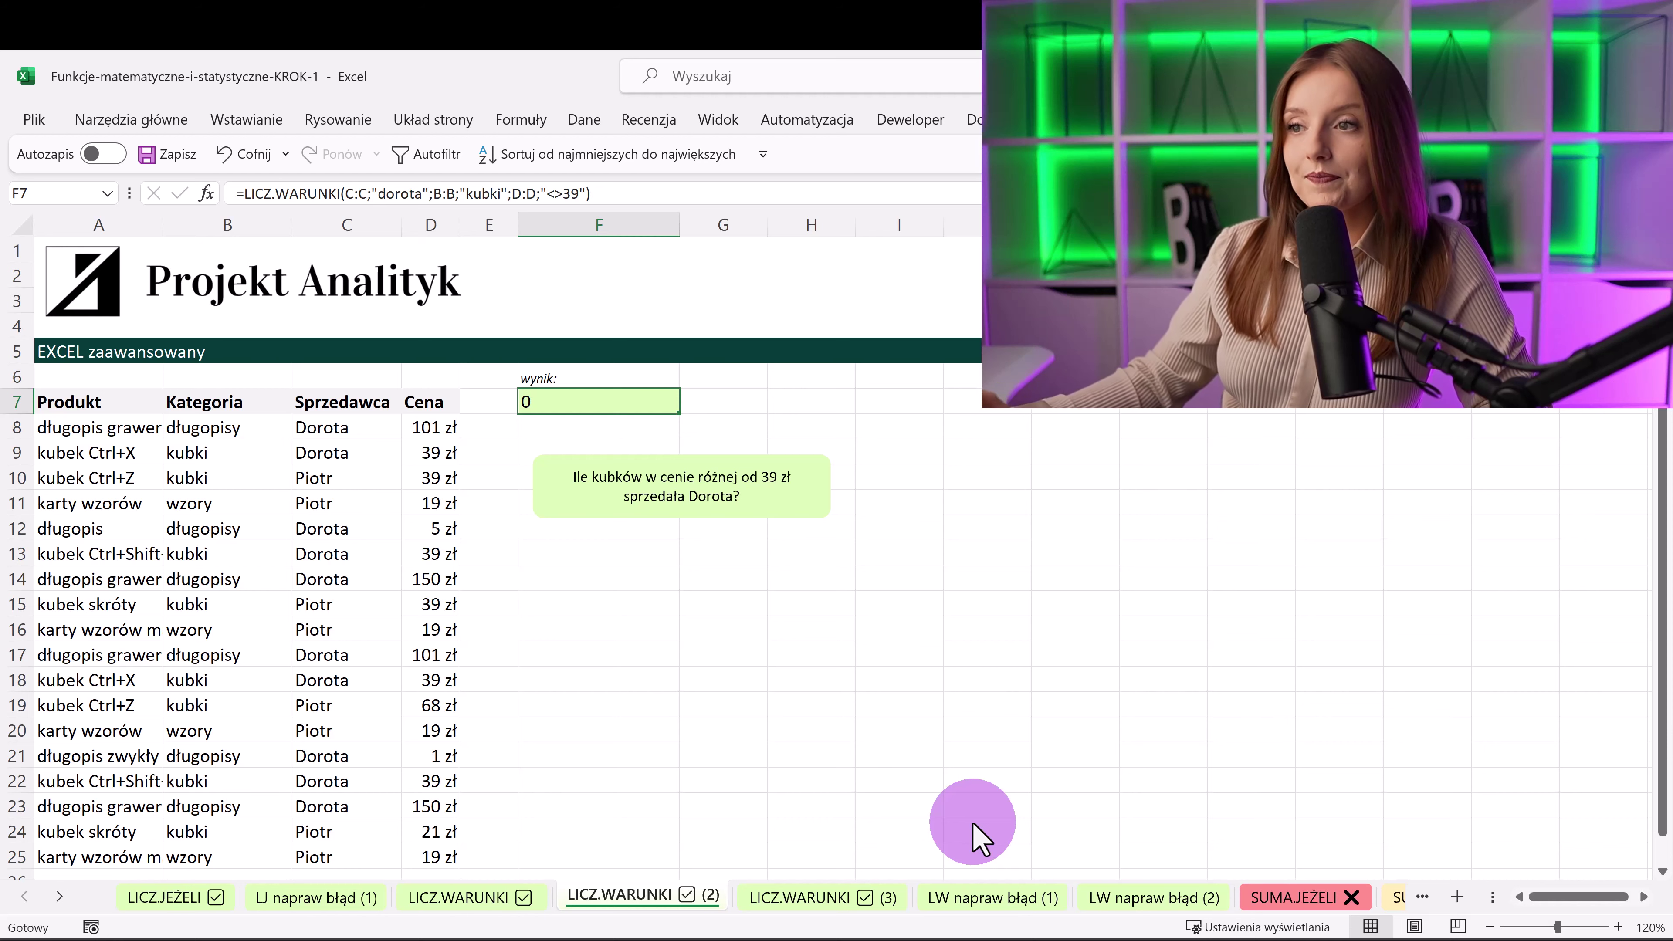
# - Autofilter the table to the seller's rows and the kubki category, then review their prices
pyautogui.click(323, 655)
pyautogui.click(427, 157)
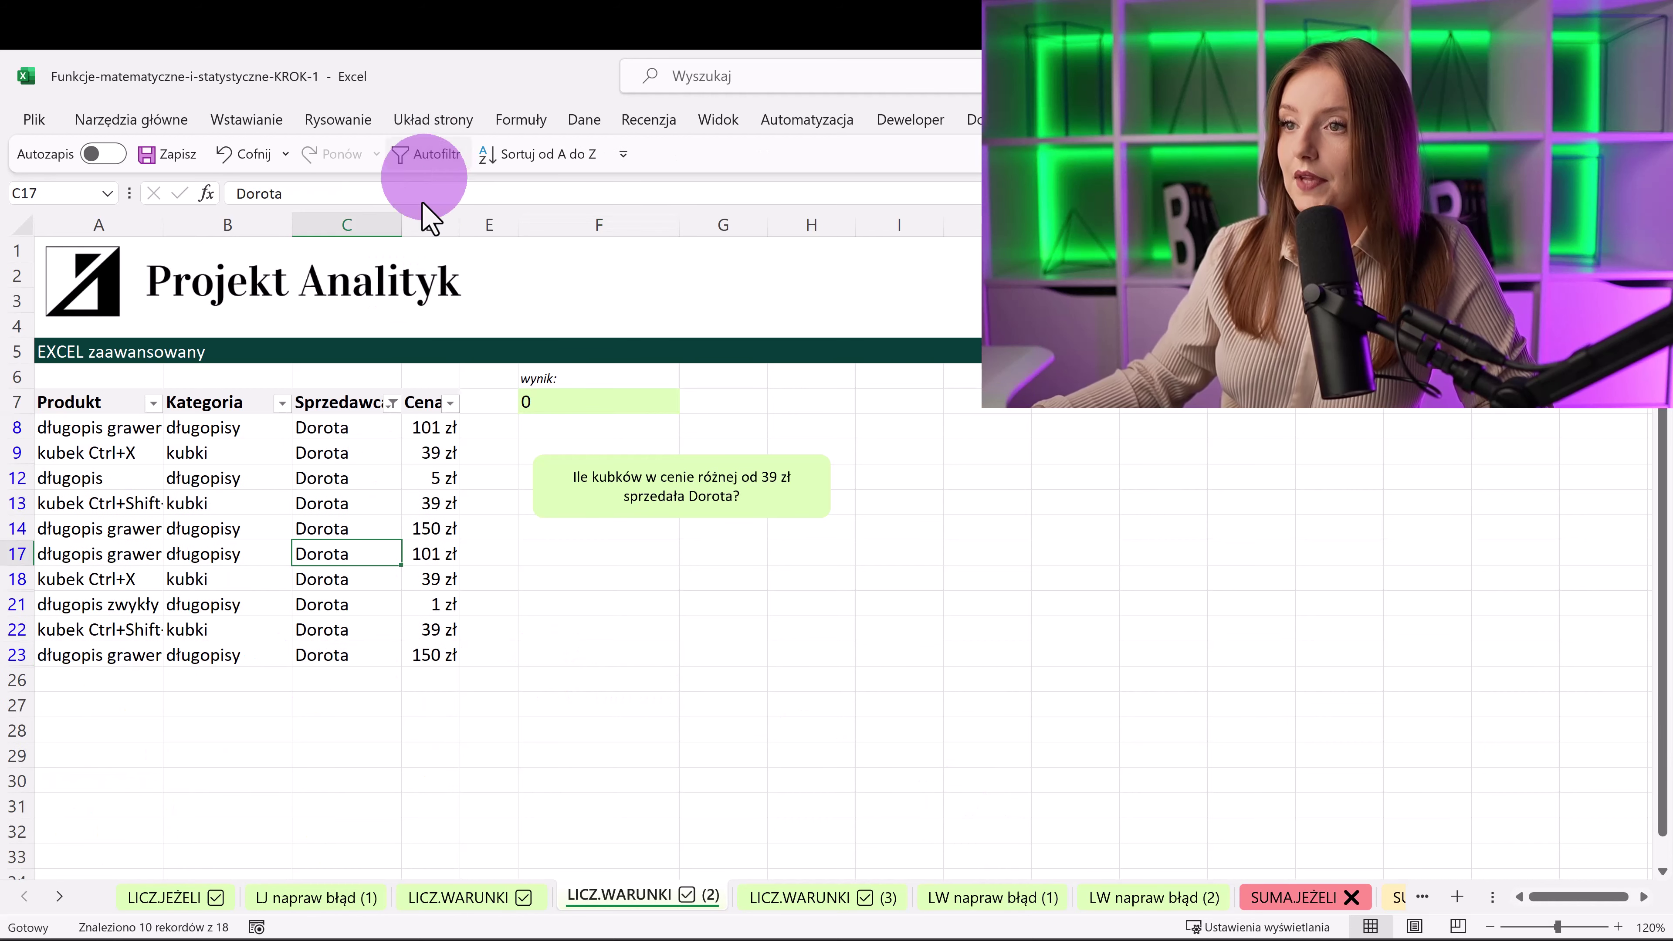
pyautogui.click(224, 579)
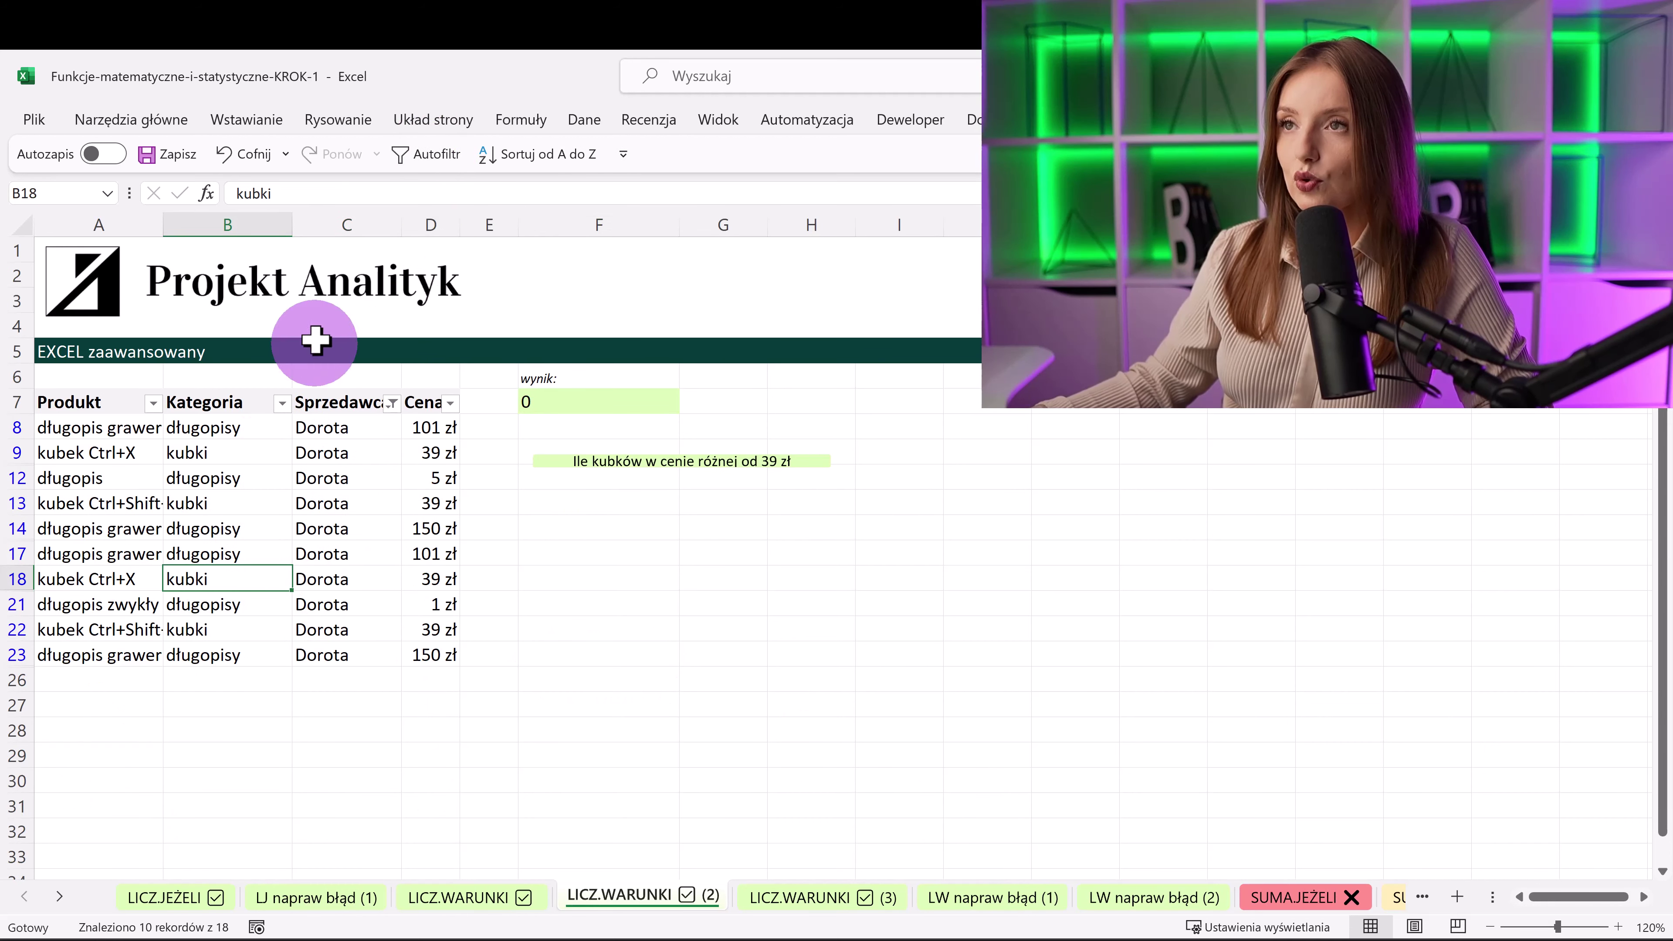
pyautogui.click(427, 154)
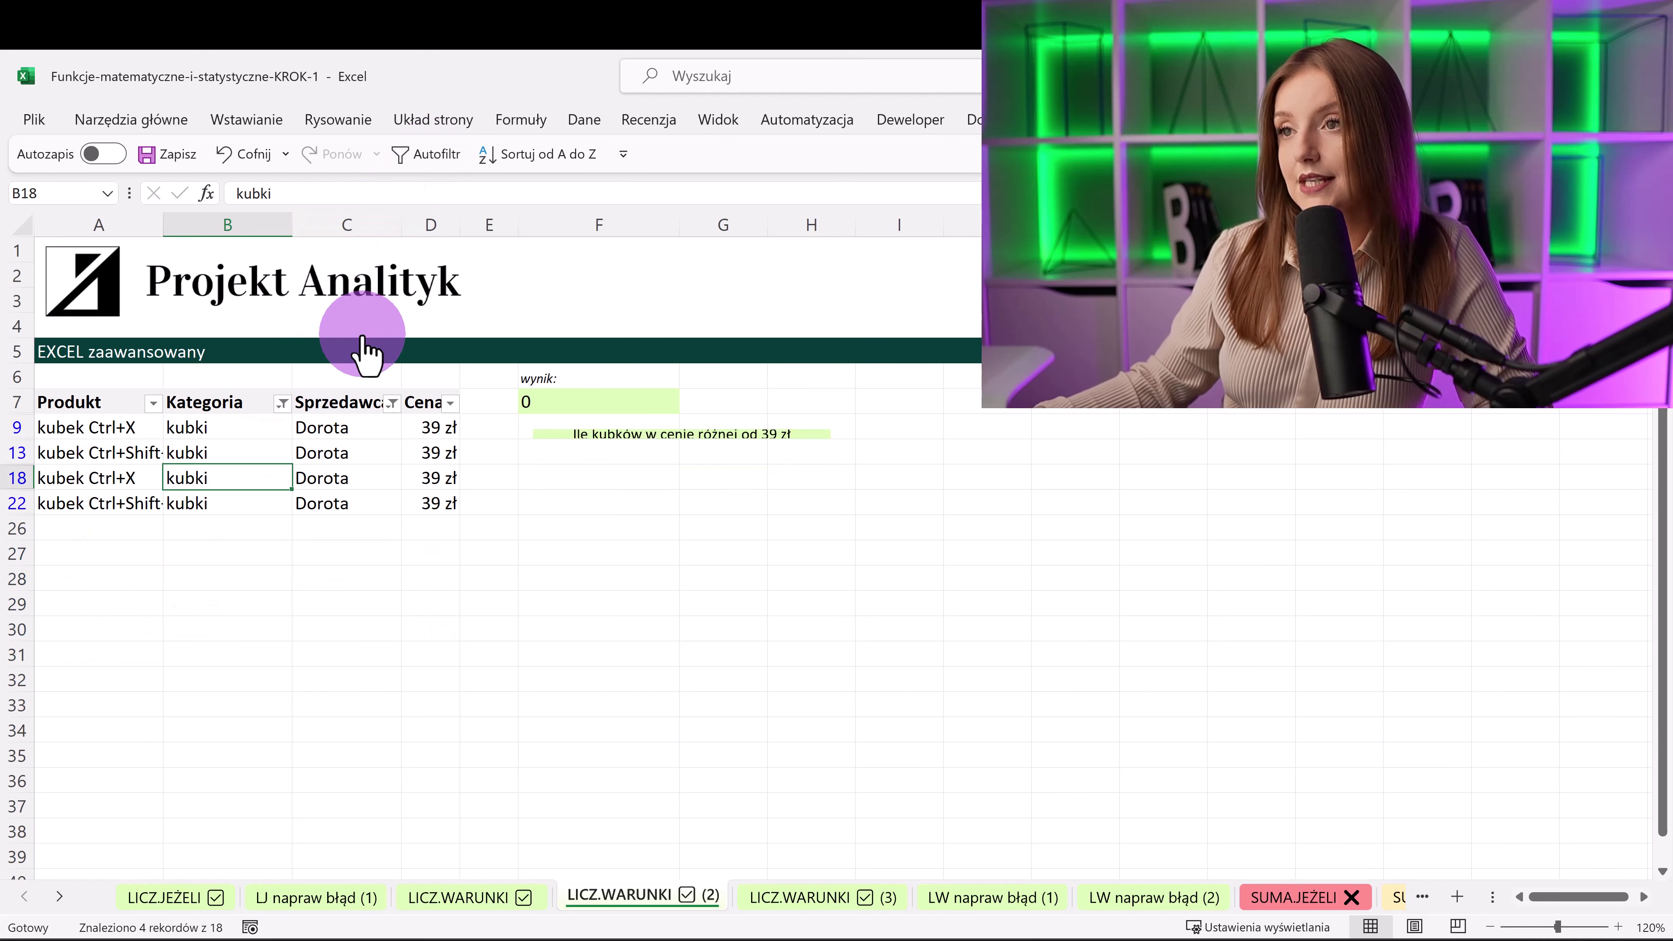
pyautogui.moveTo(430, 427)
pyautogui.mouseDown()
pyautogui.moveTo(117, 506)
pyautogui.moveTo(136, 501)
pyautogui.mouseUp()
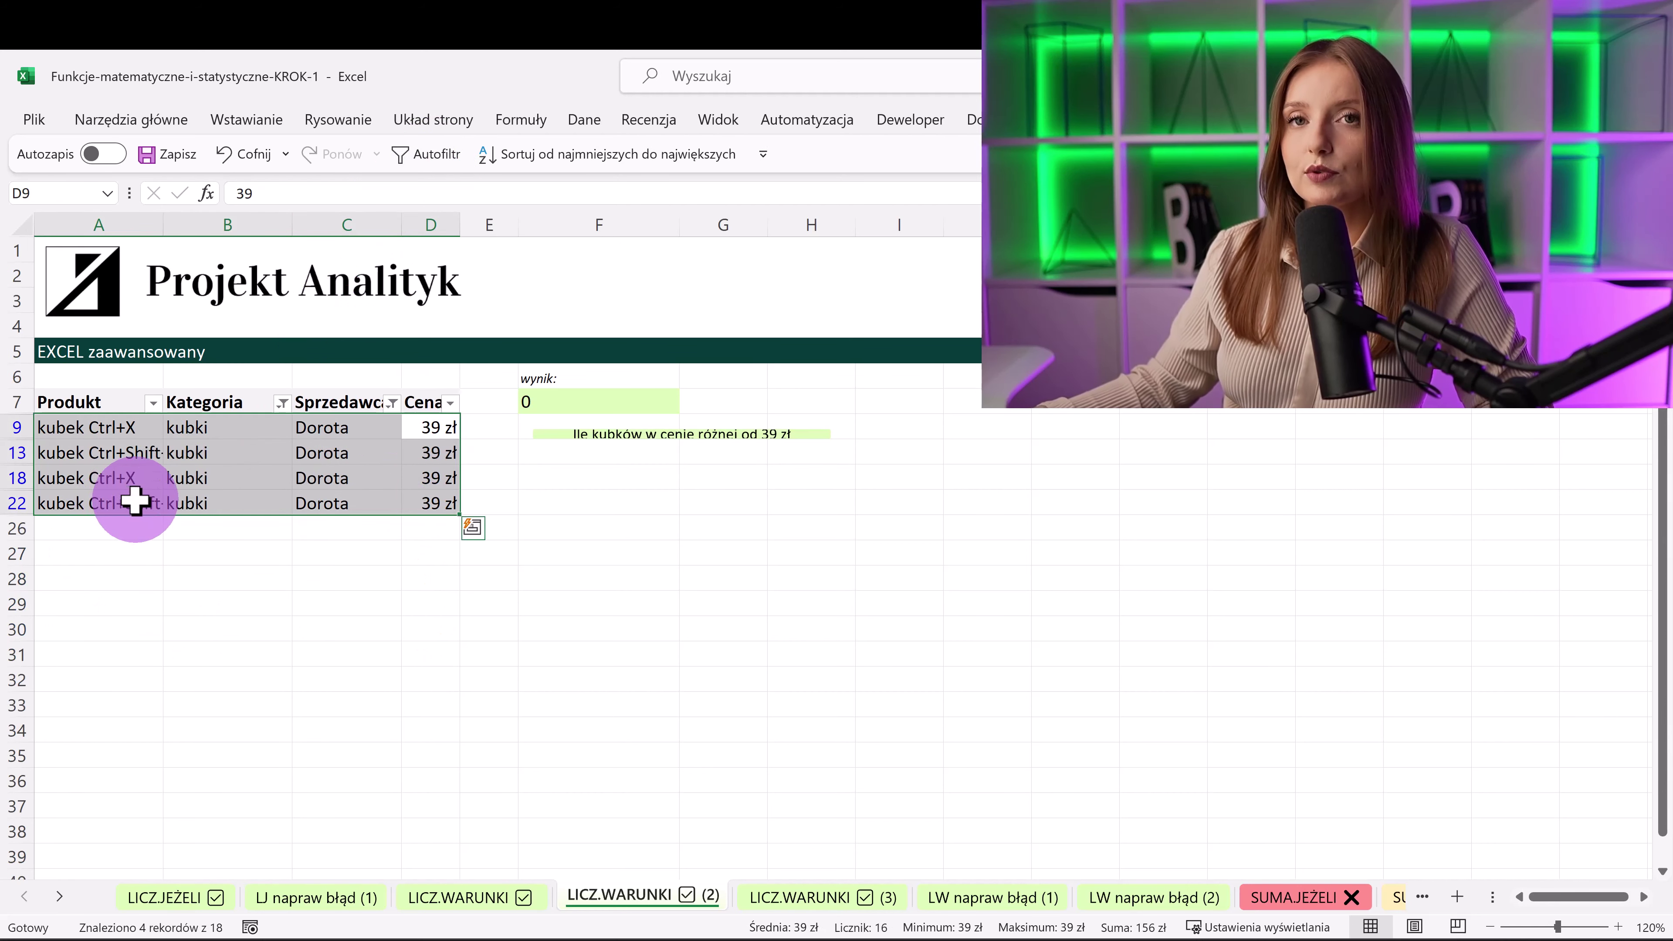
# - Change the price in D13 to 45 zł as a test
pyautogui.click(411, 451)
pyautogui.write('45')
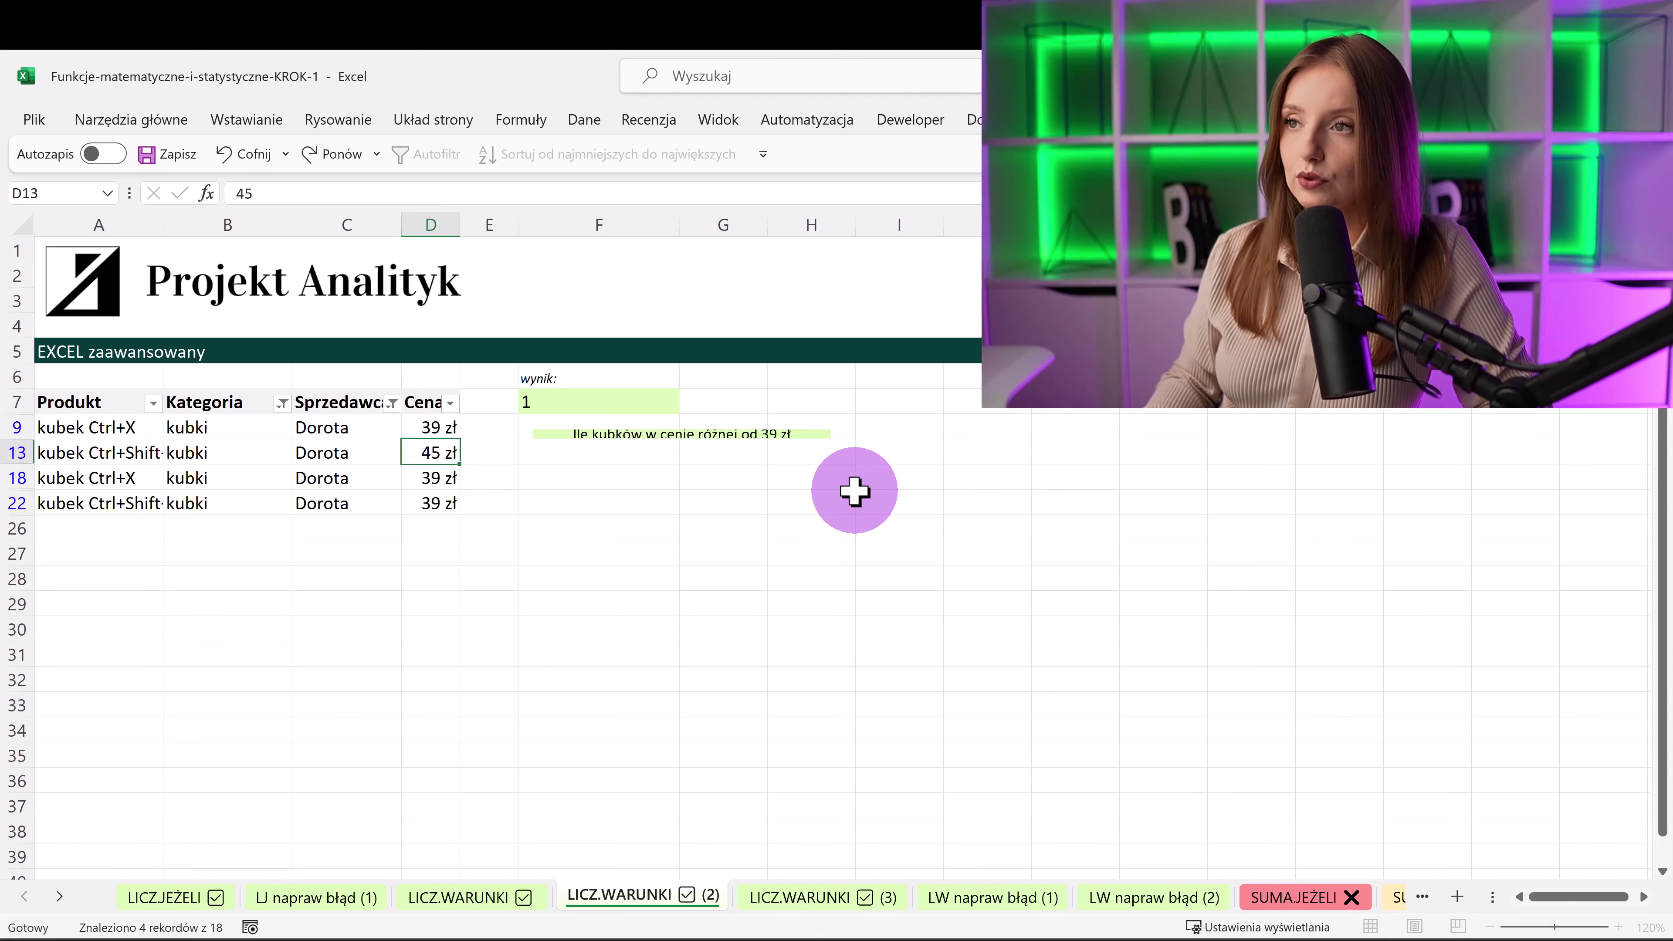
pyautogui.press('Return')
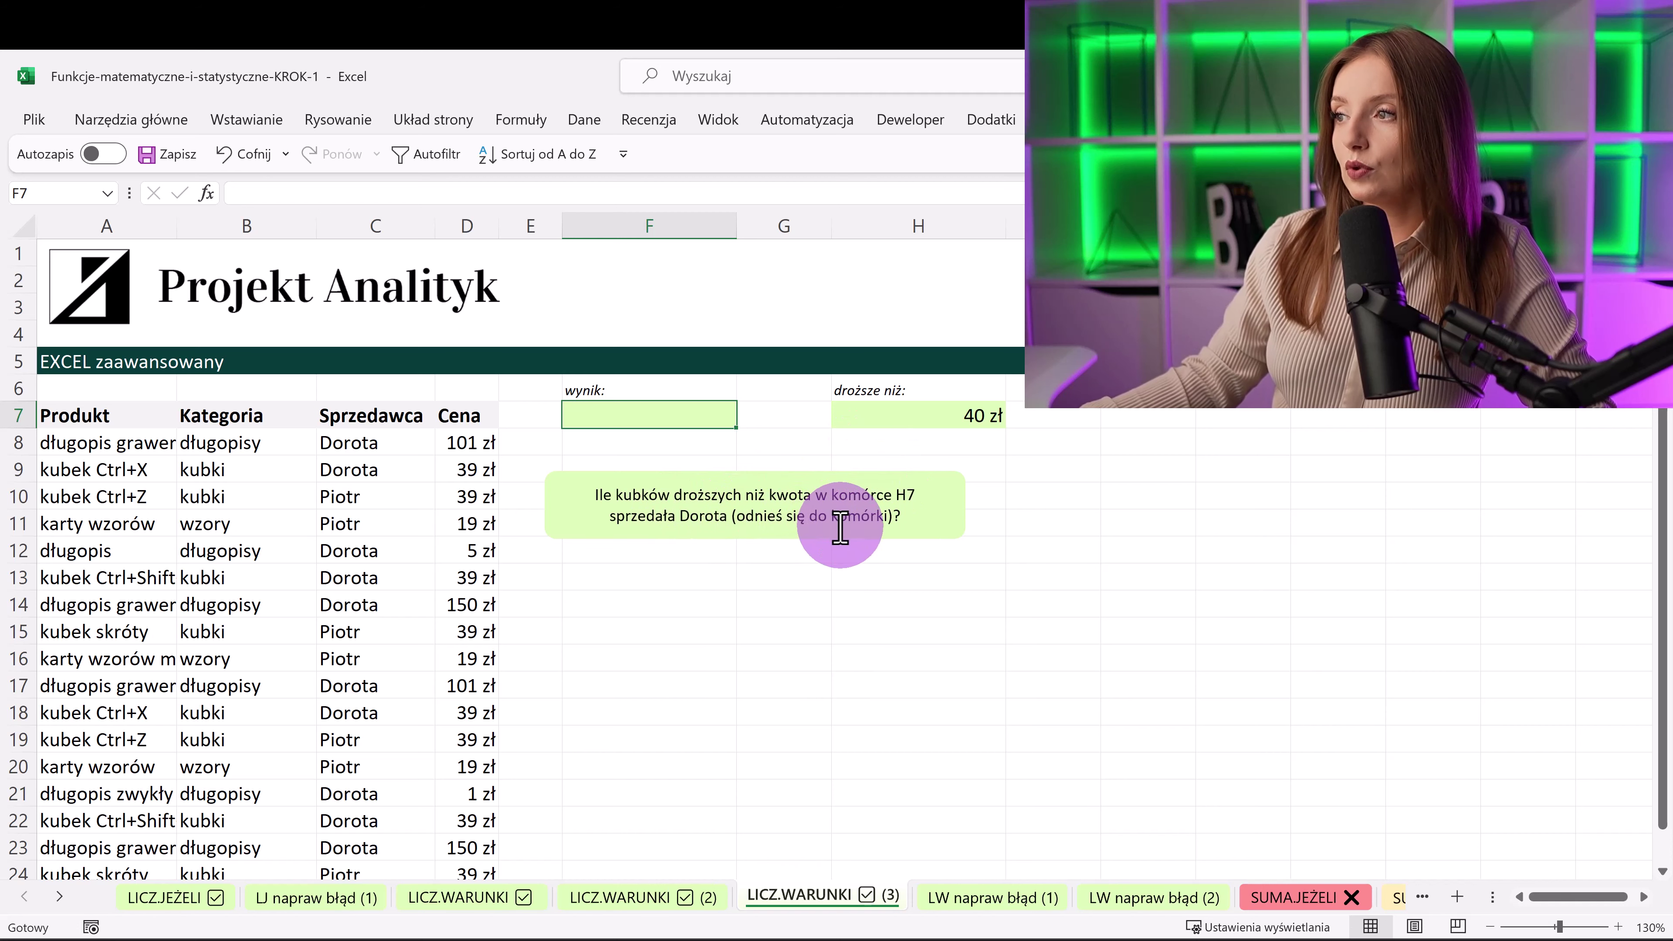
# - Try 45 as the H7 price threshold, then undo it back to 40
pyautogui.click(905, 421)
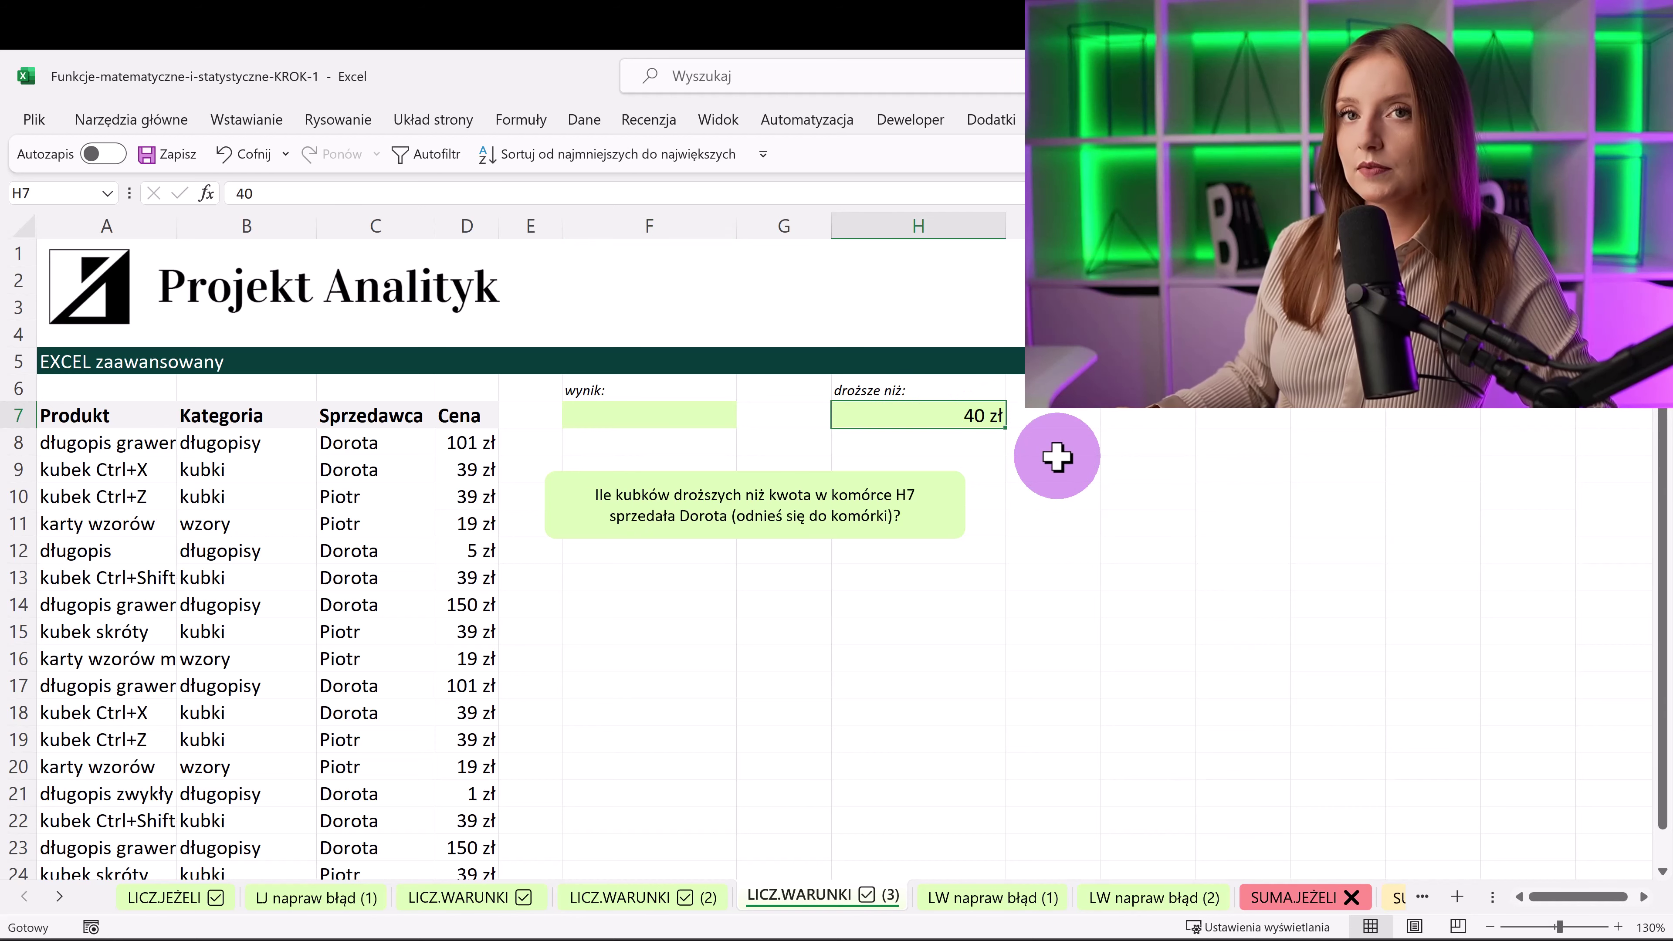
pyautogui.write('45')
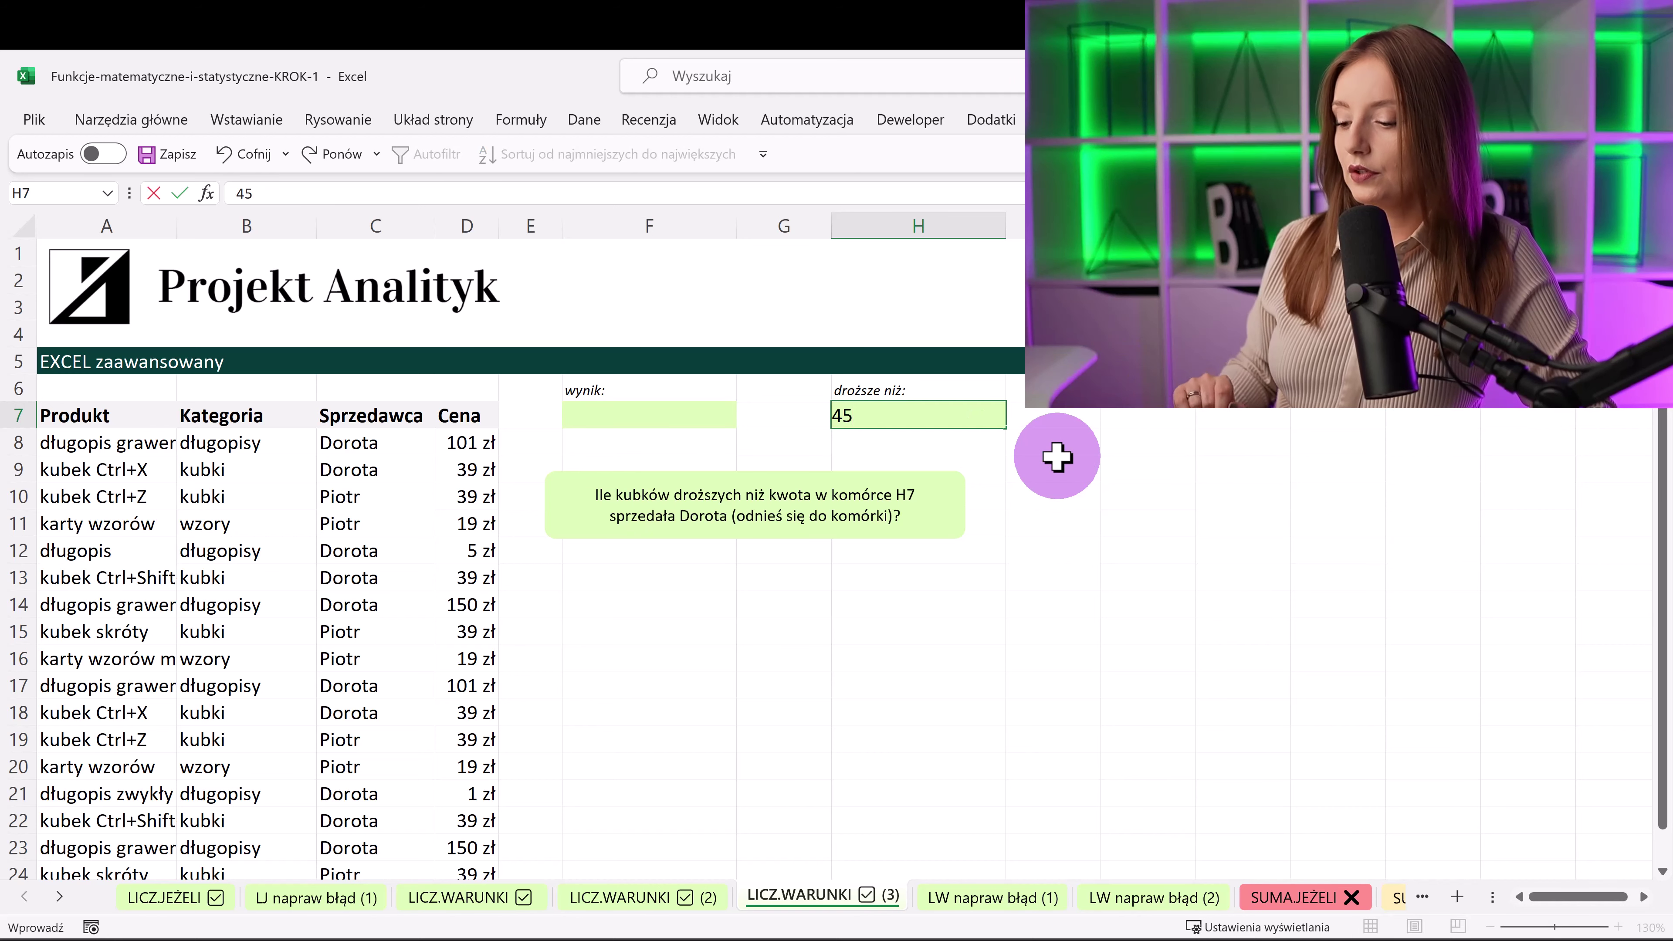
pyautogui.press('Return')
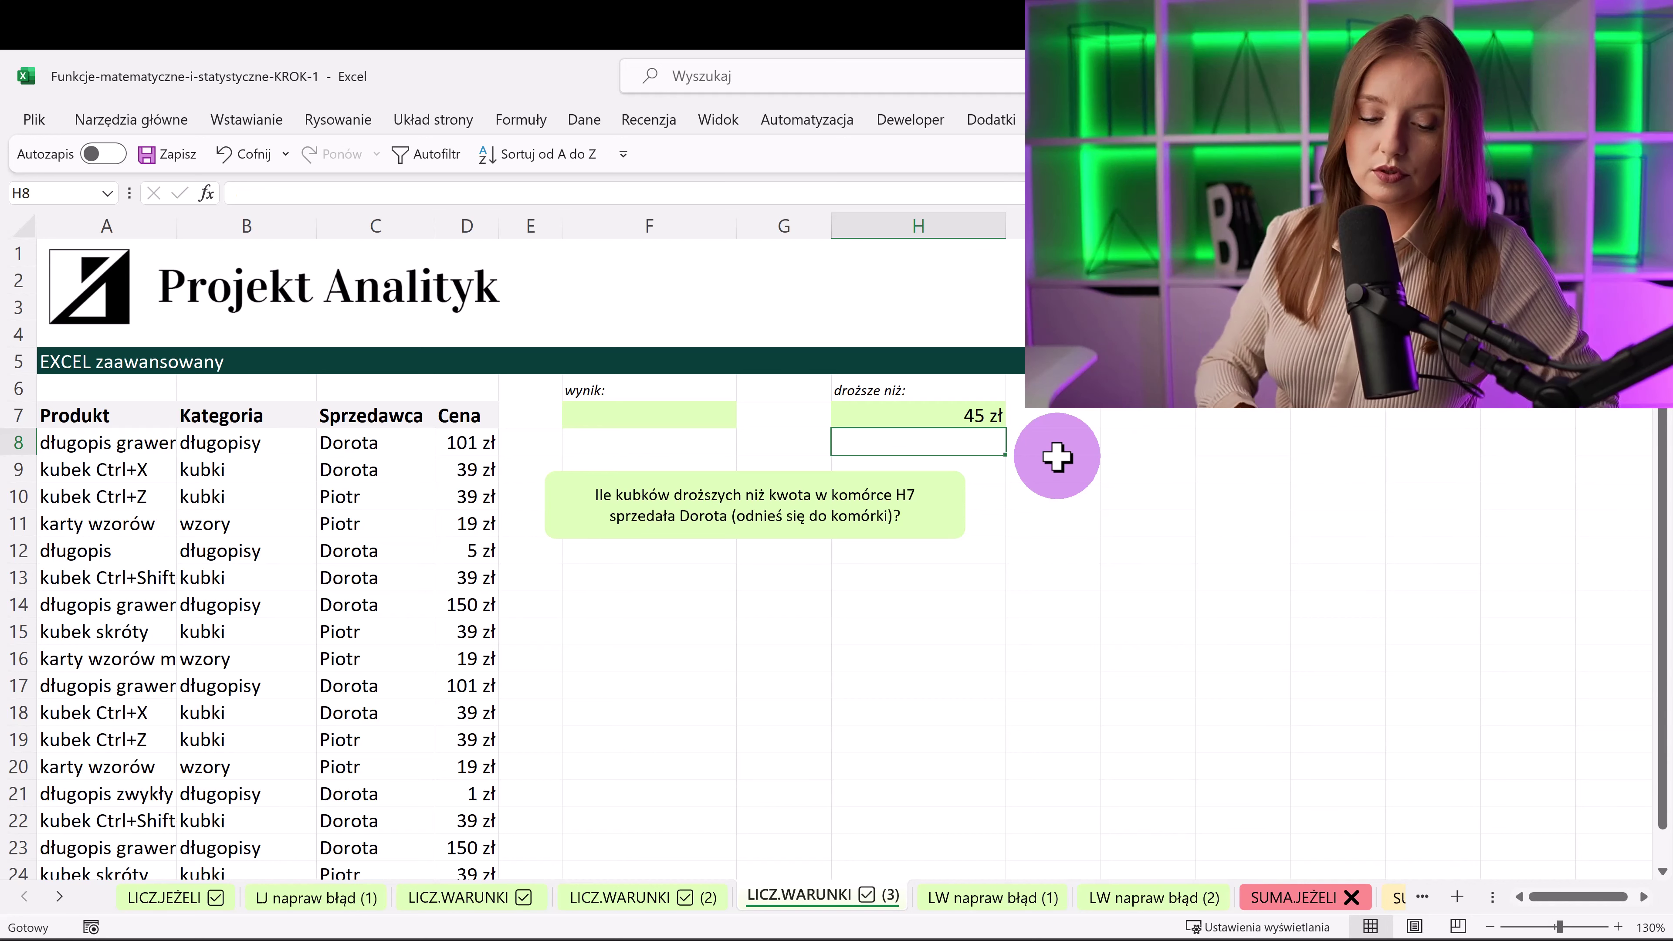
pyautogui.hotkey('ctrl', 'z')
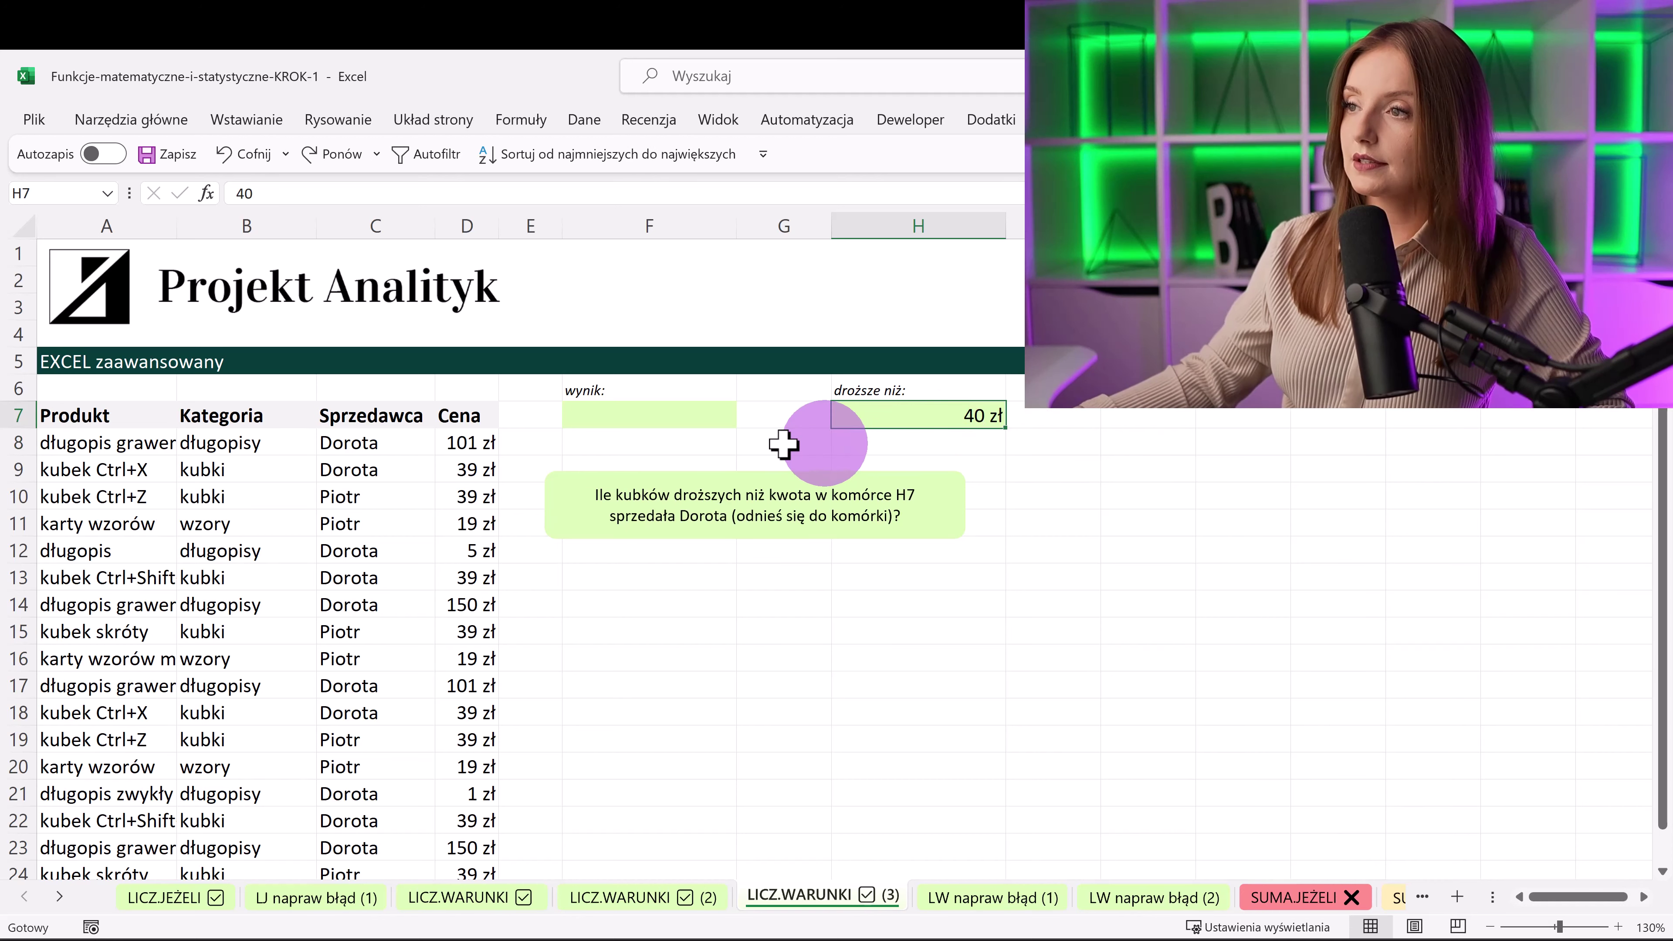
# - Enter a LICZ.WARUNKI in F7 counting dorota's kubki with column D price above H7, returning 0
pyautogui.click(679, 414)
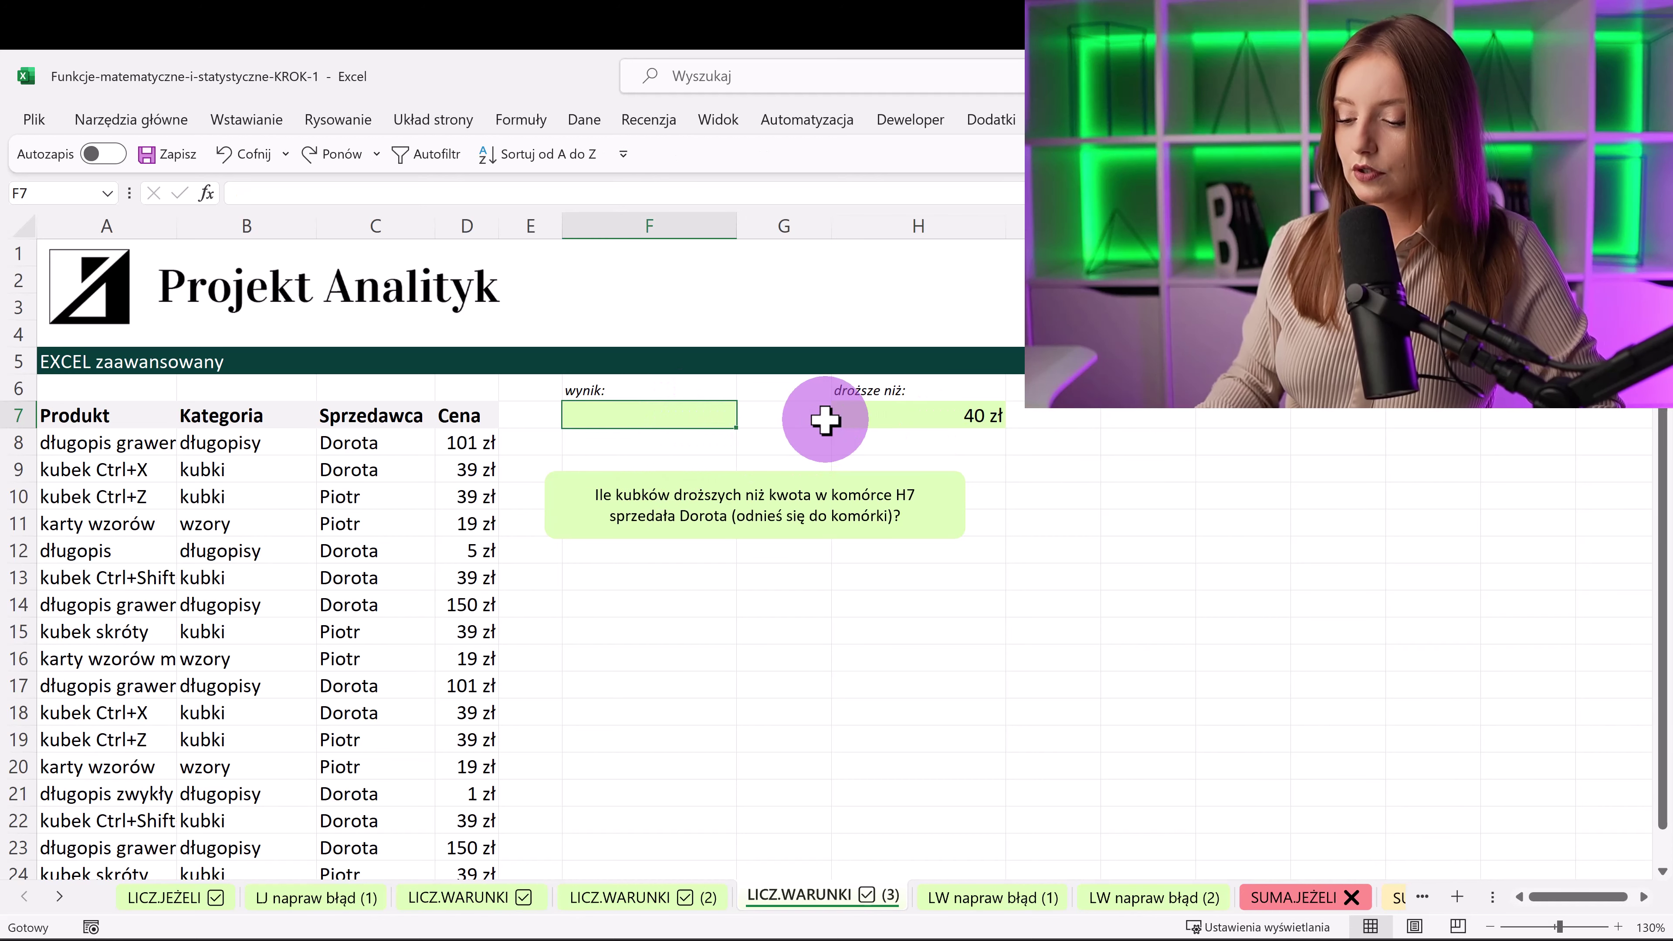
pyautogui.write('=li')
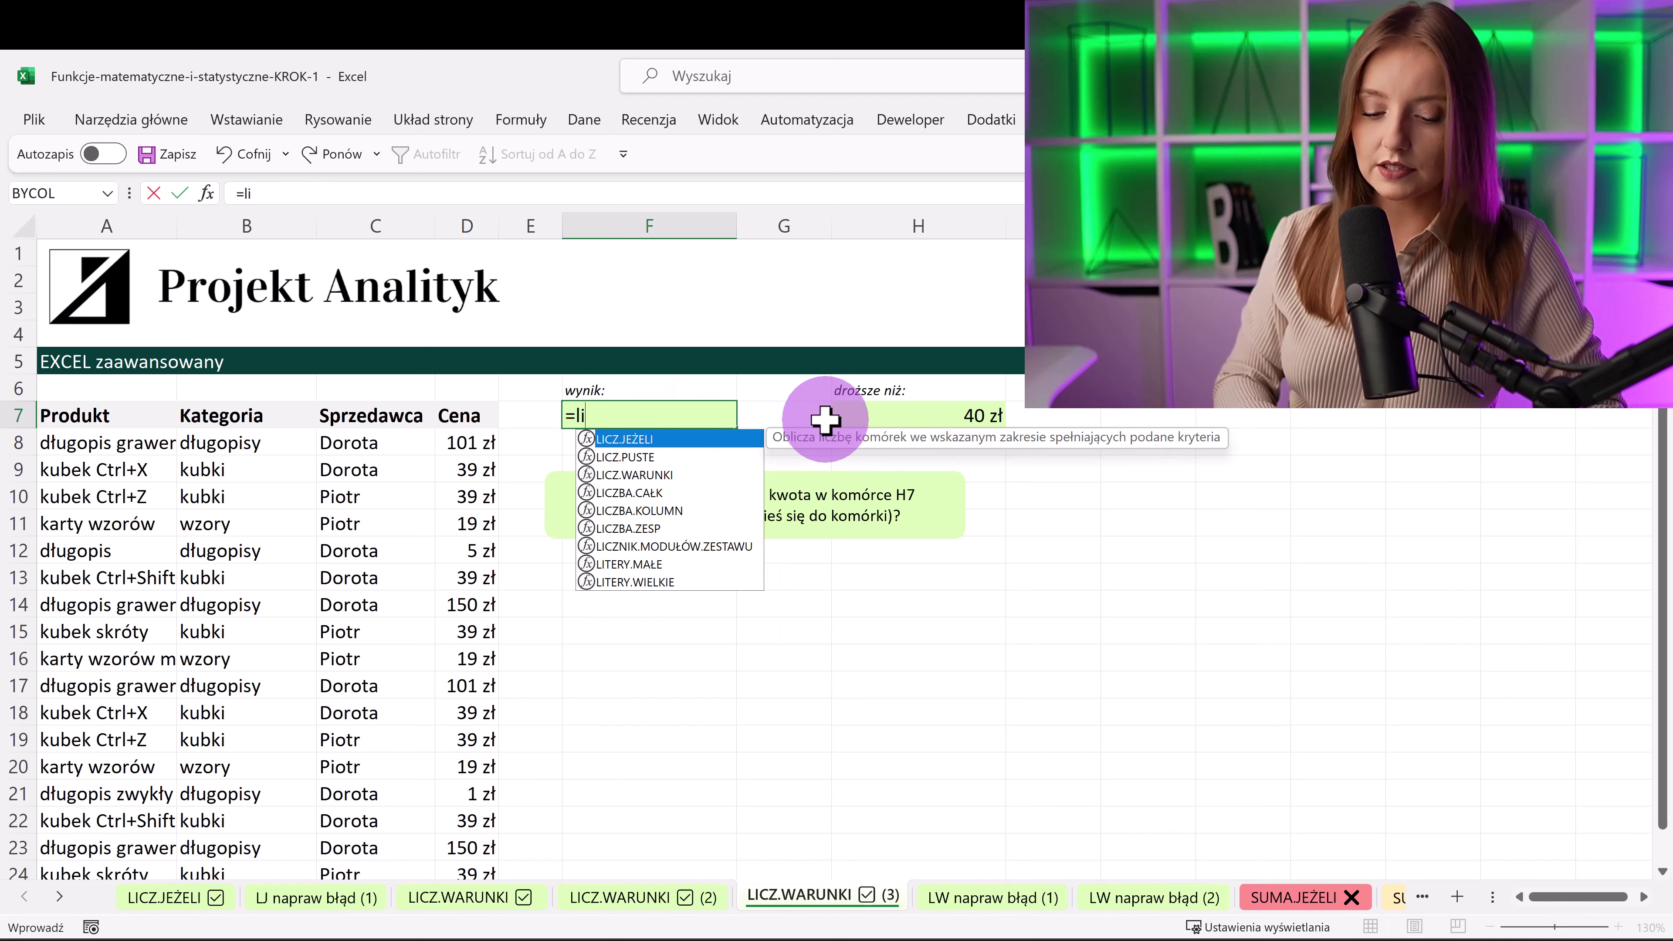
pyautogui.press('Down')
pyautogui.press('Down')
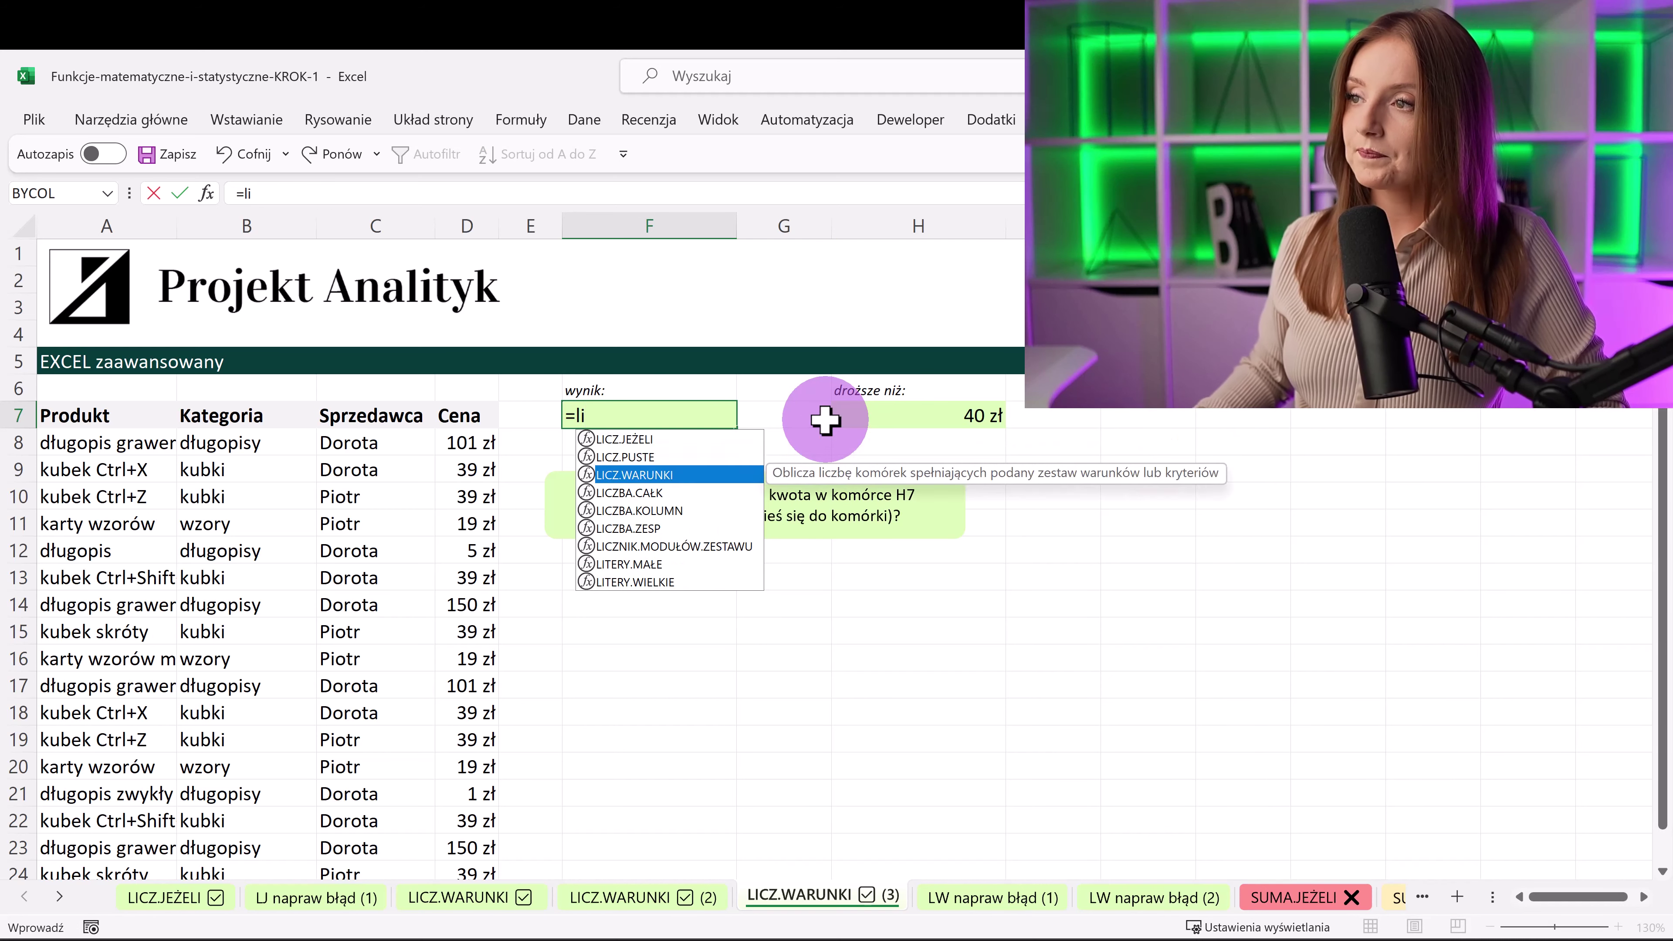
pyautogui.press('Tab')
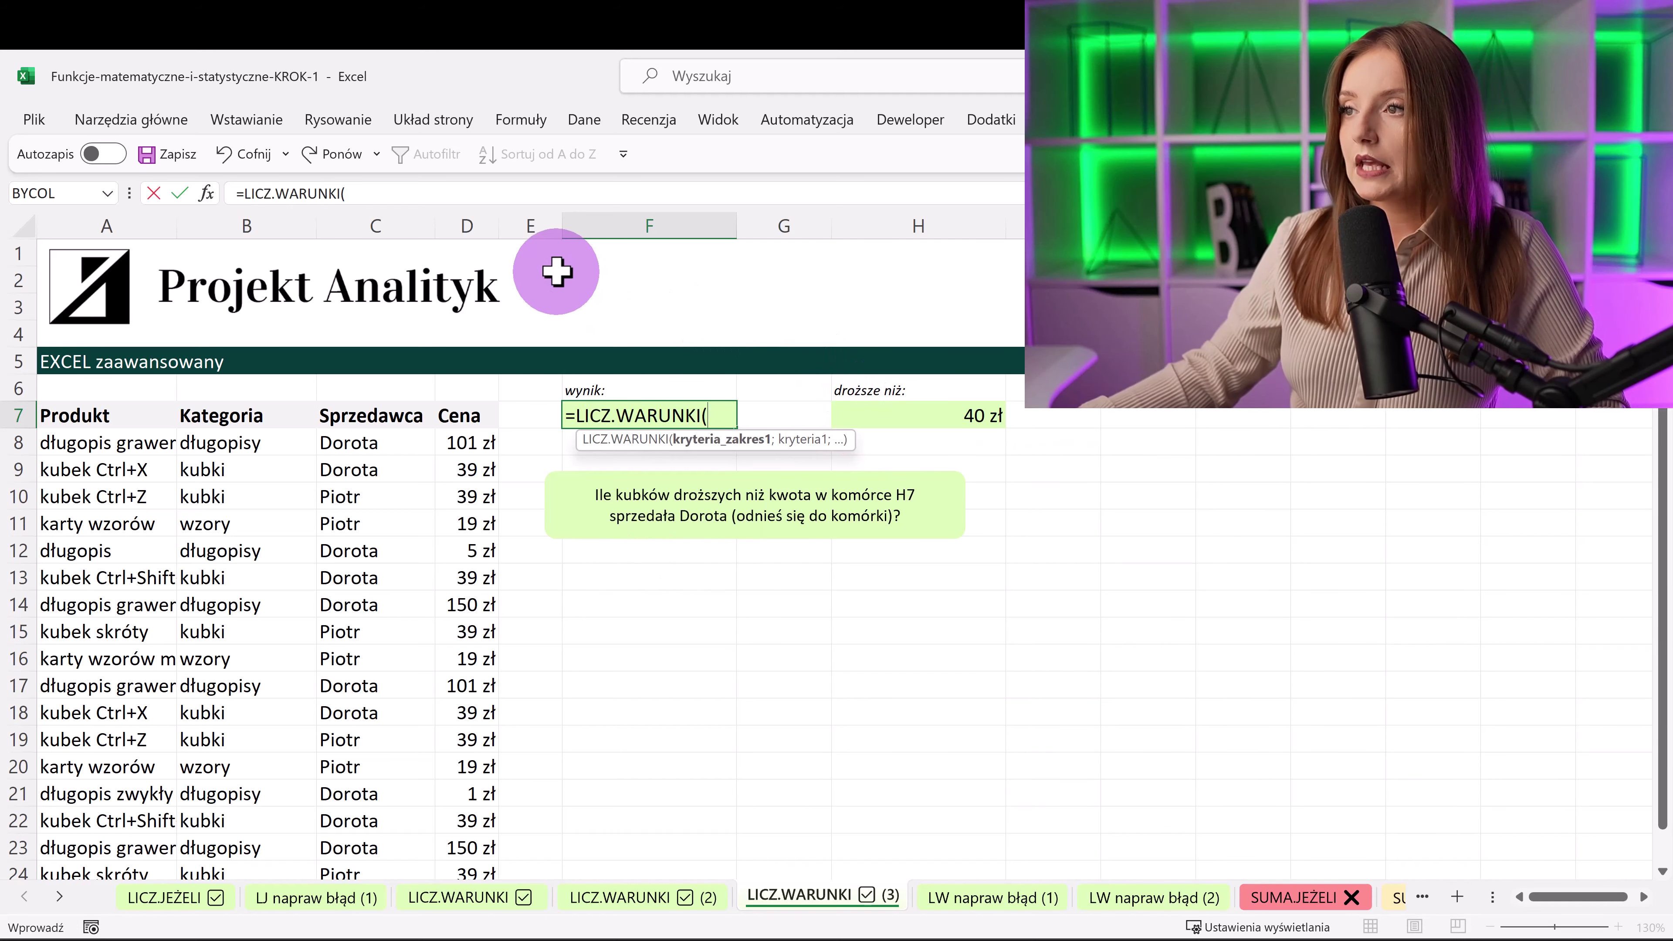
pyautogui.click(405, 225)
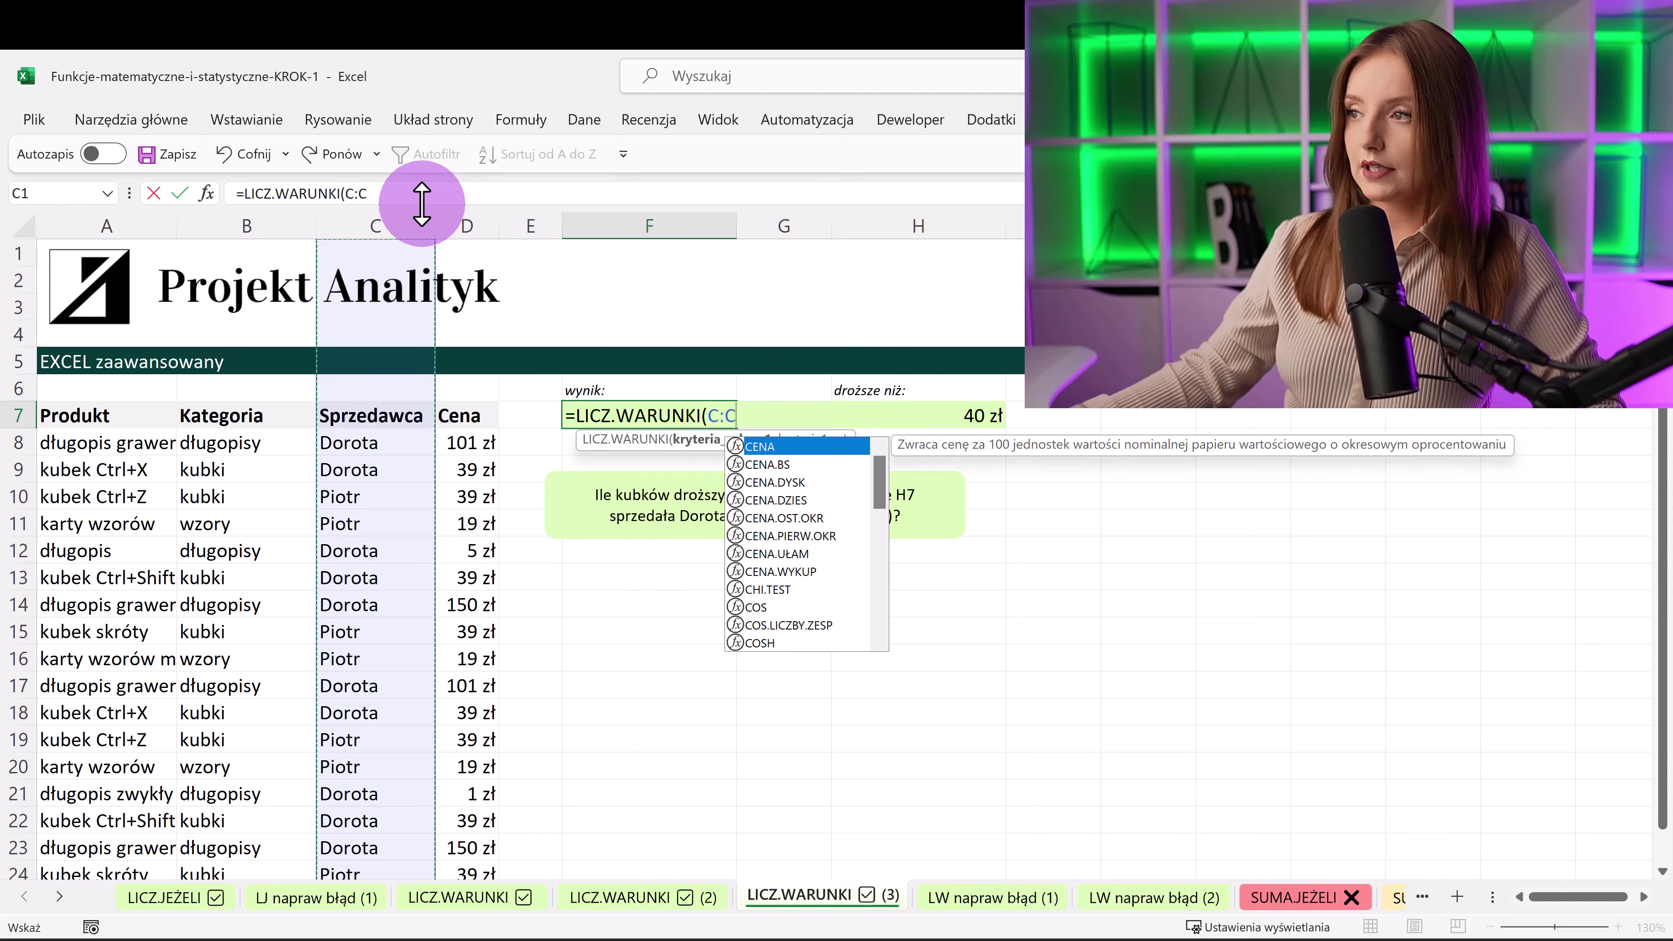
pyautogui.write(';"dorota";')
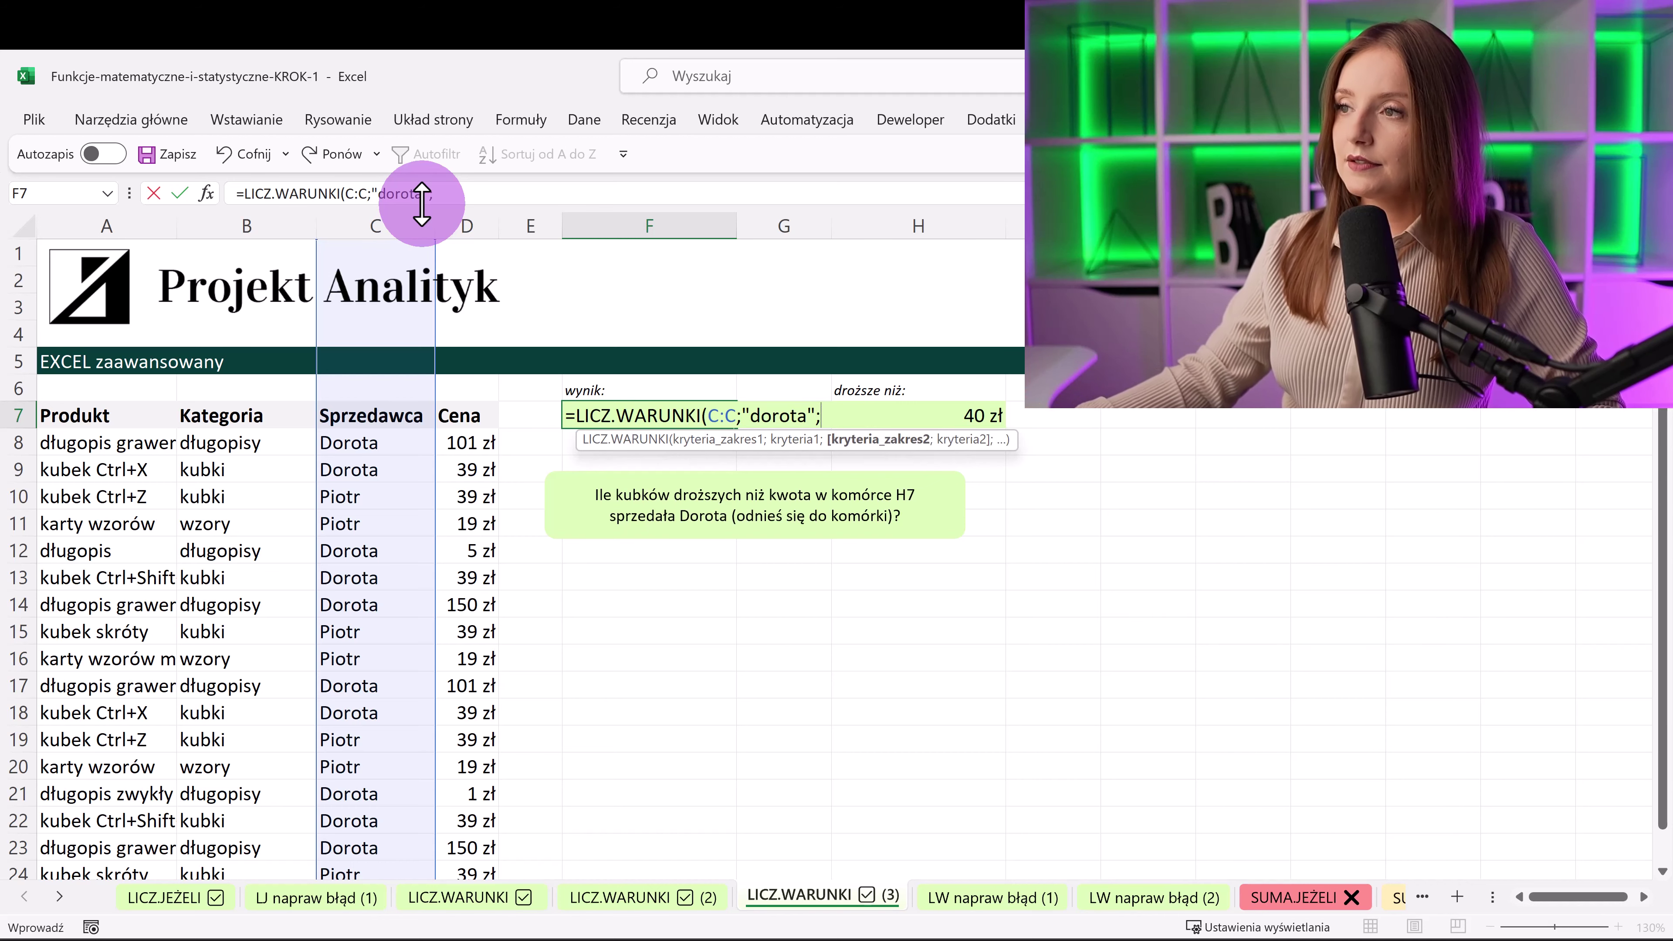
pyautogui.click(276, 224)
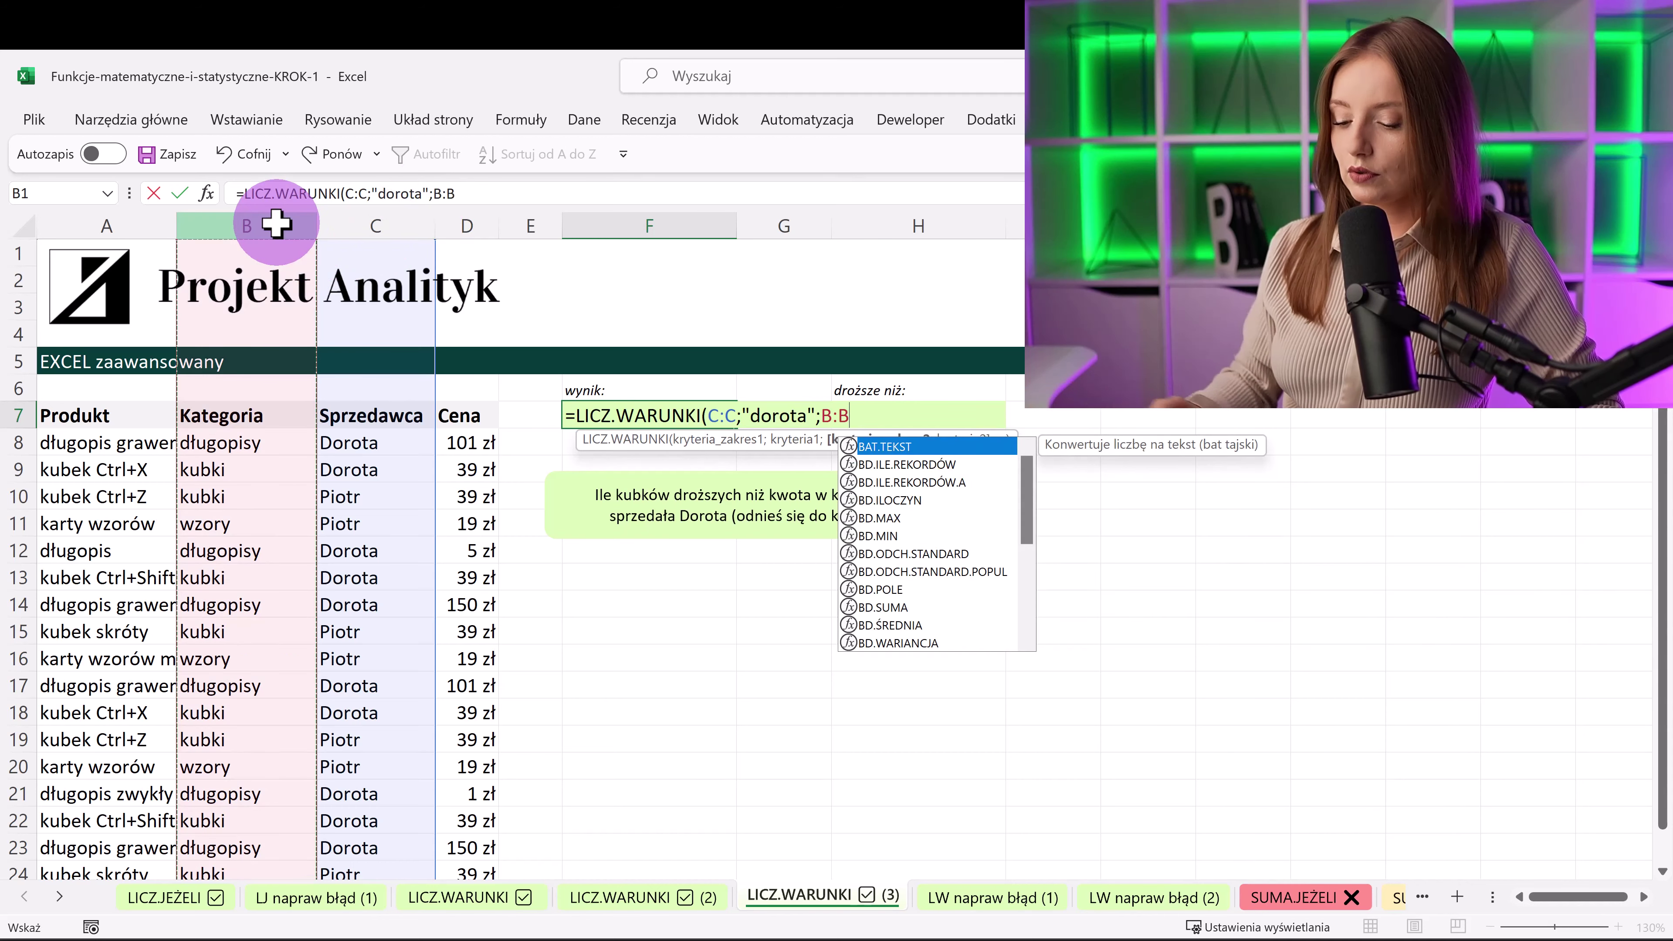
pyautogui.write(';B:B')
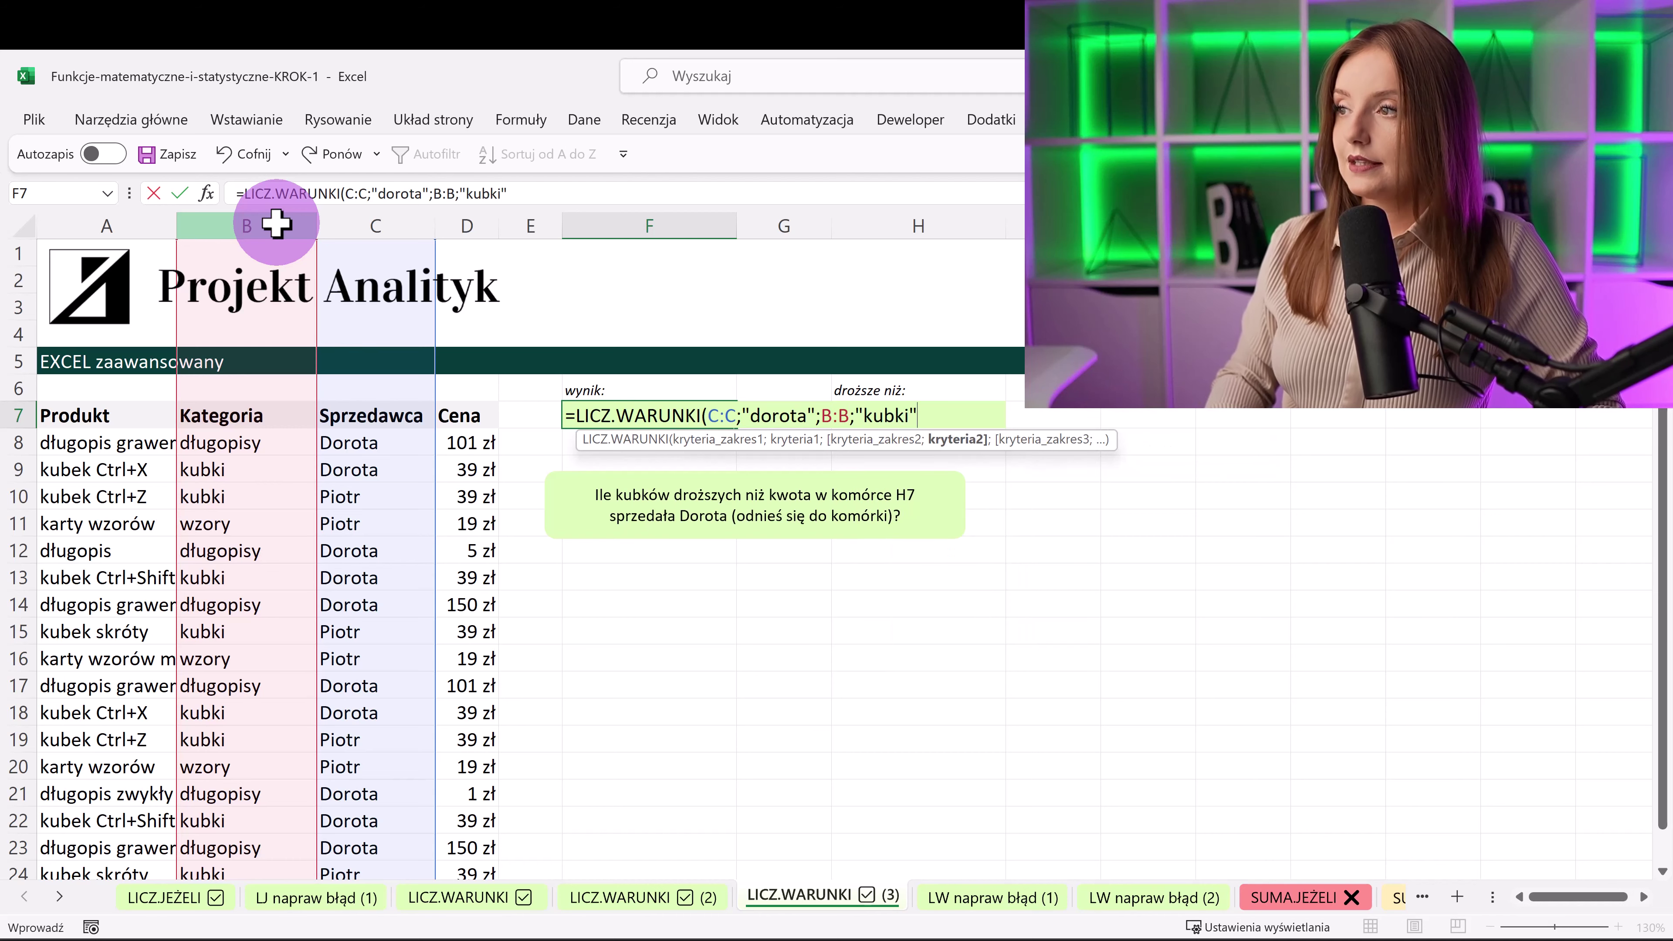
pyautogui.write(';')
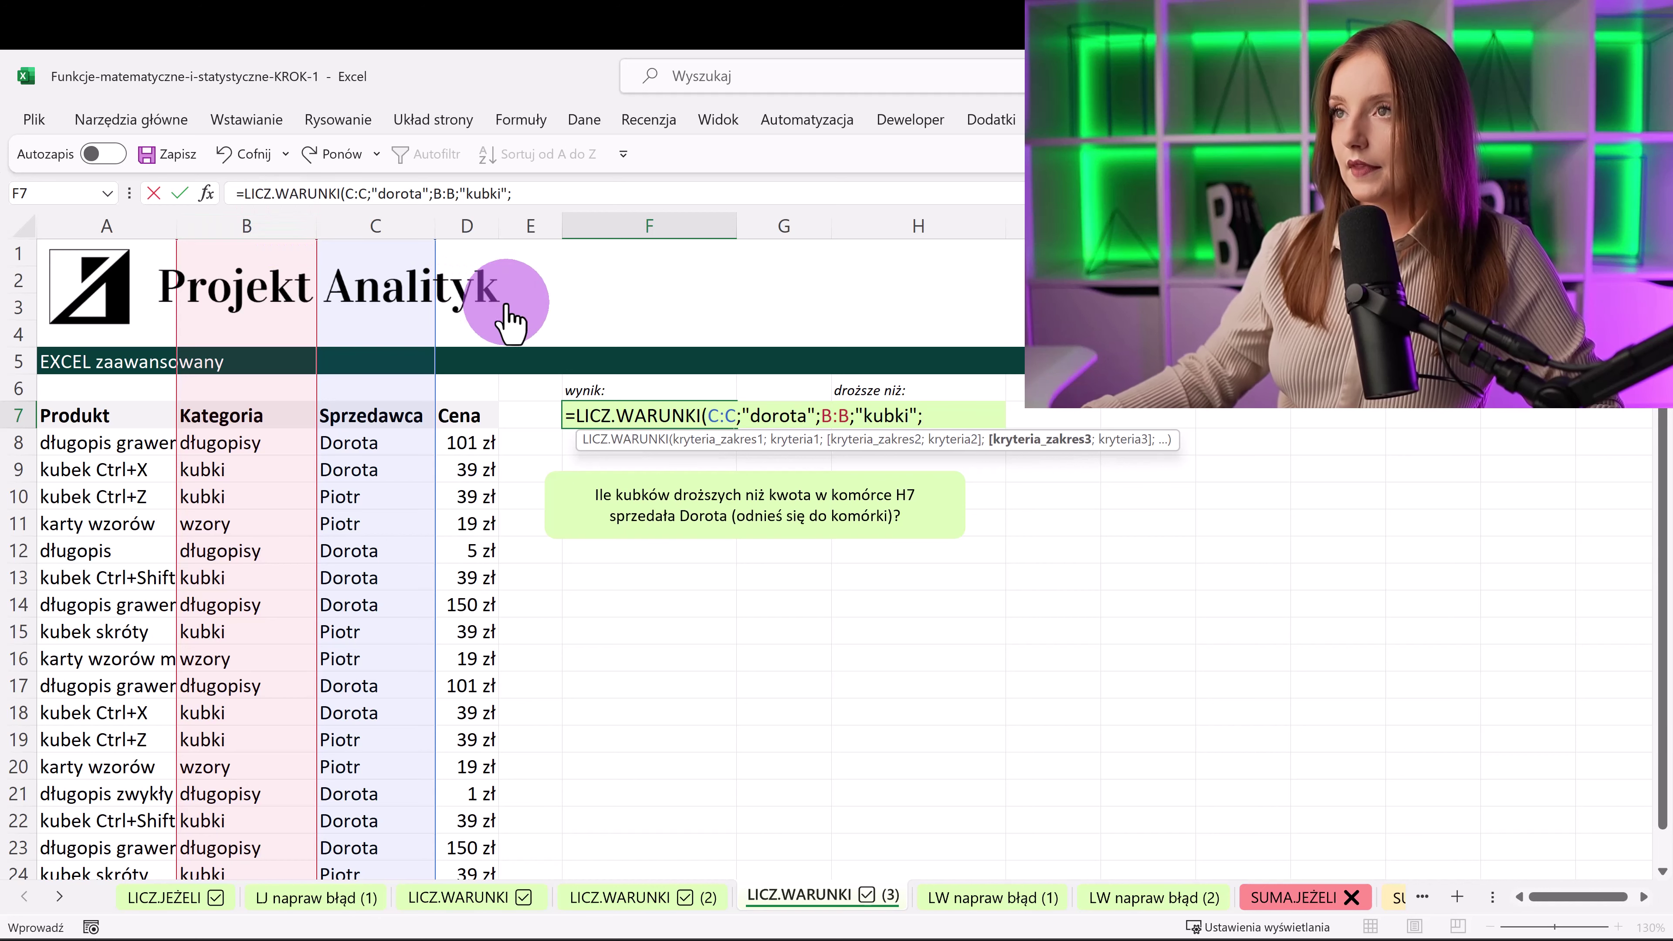
pyautogui.click(474, 218)
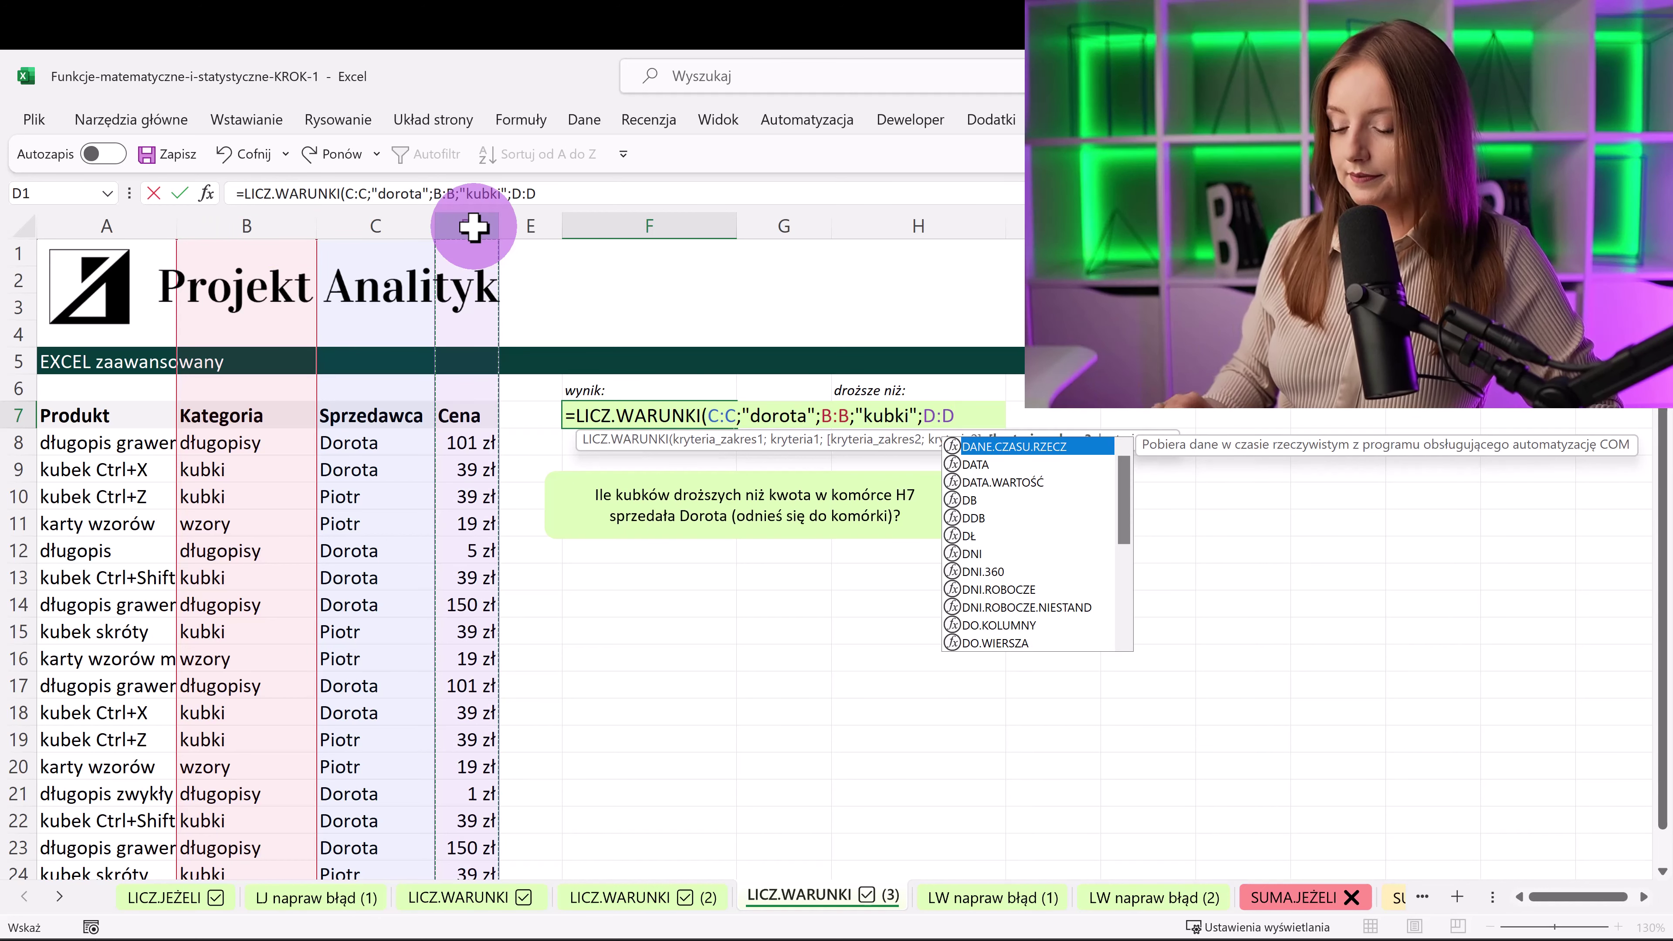
pyautogui.write(';">"&')
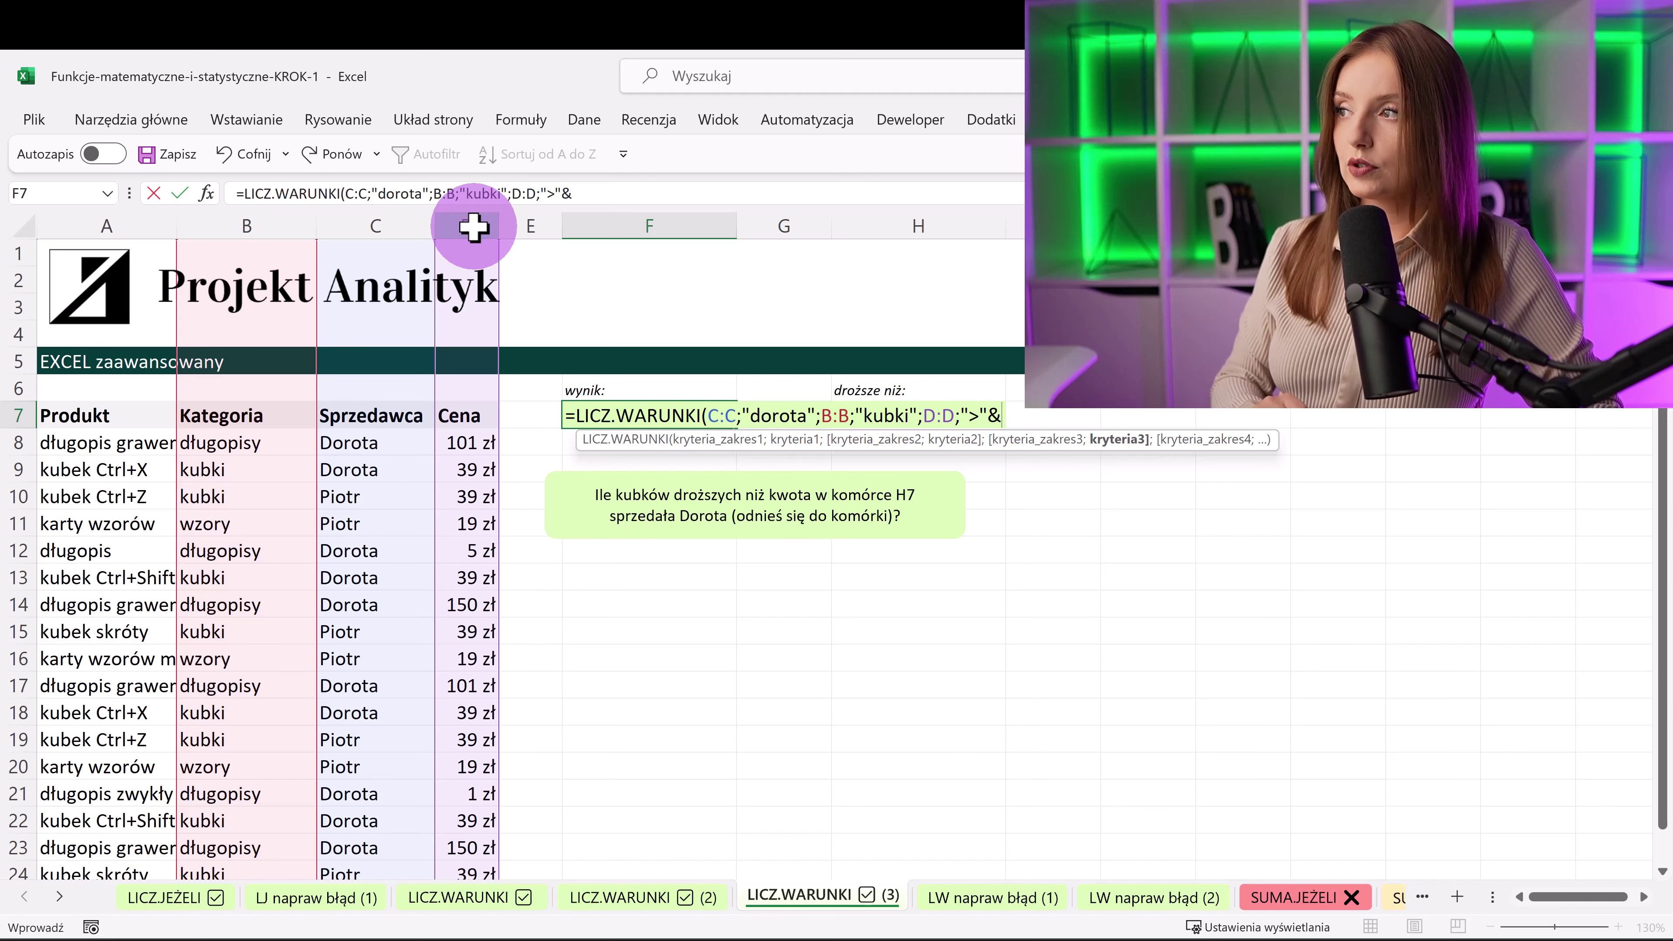
pyautogui.write('h7')
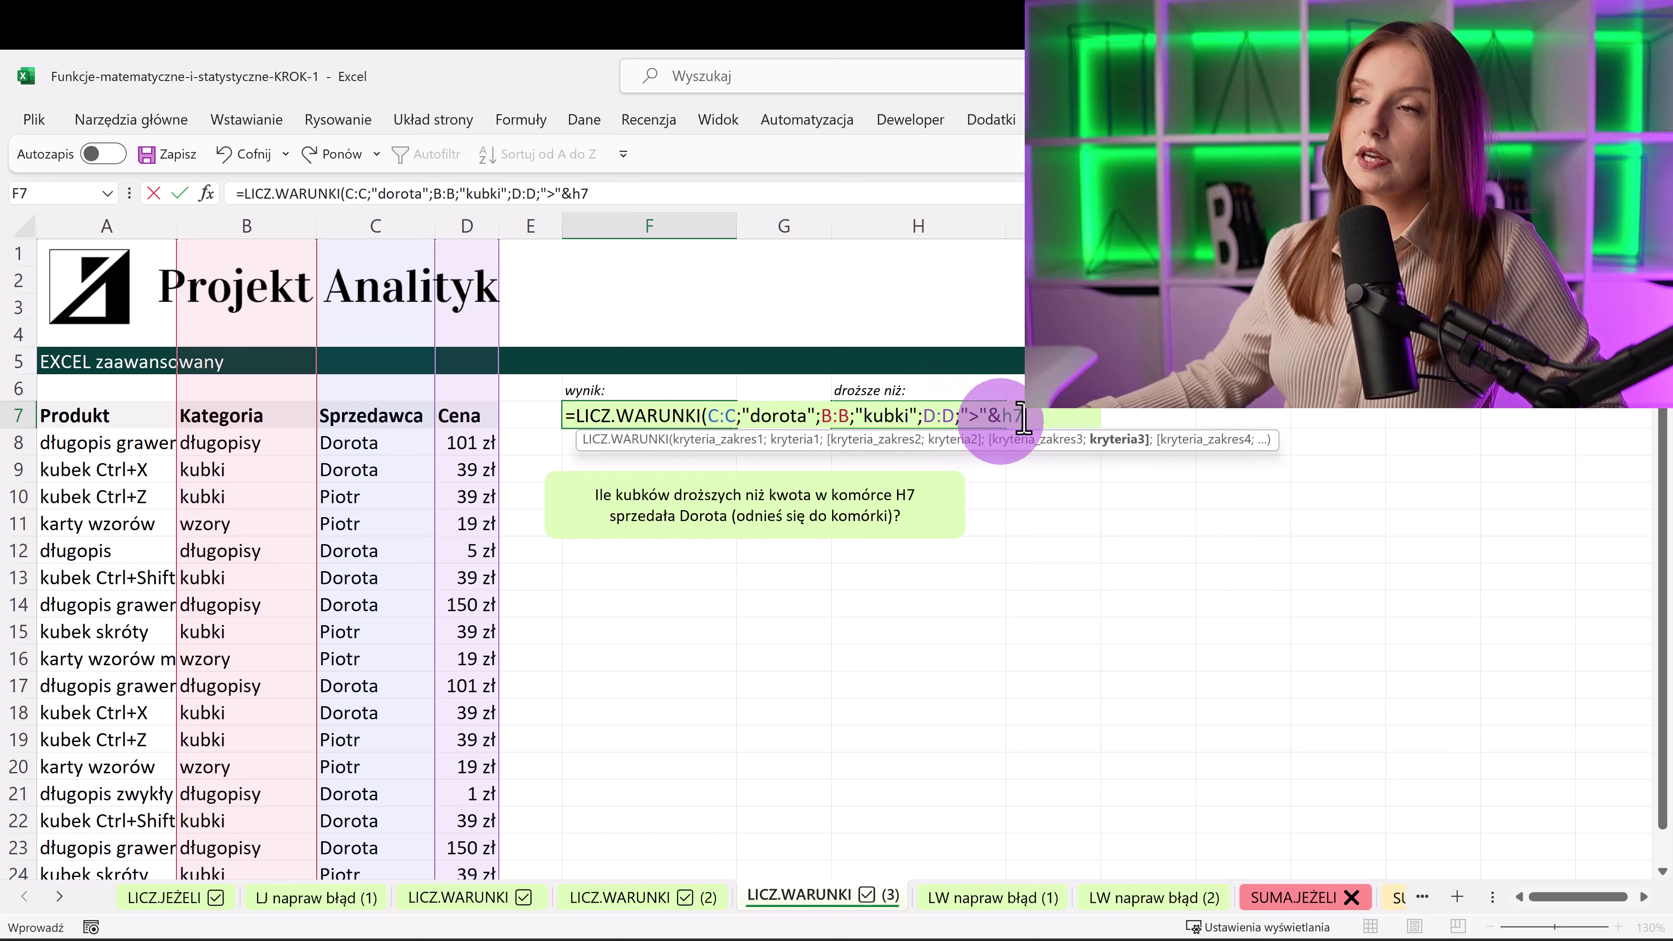
pyautogui.press('Return')
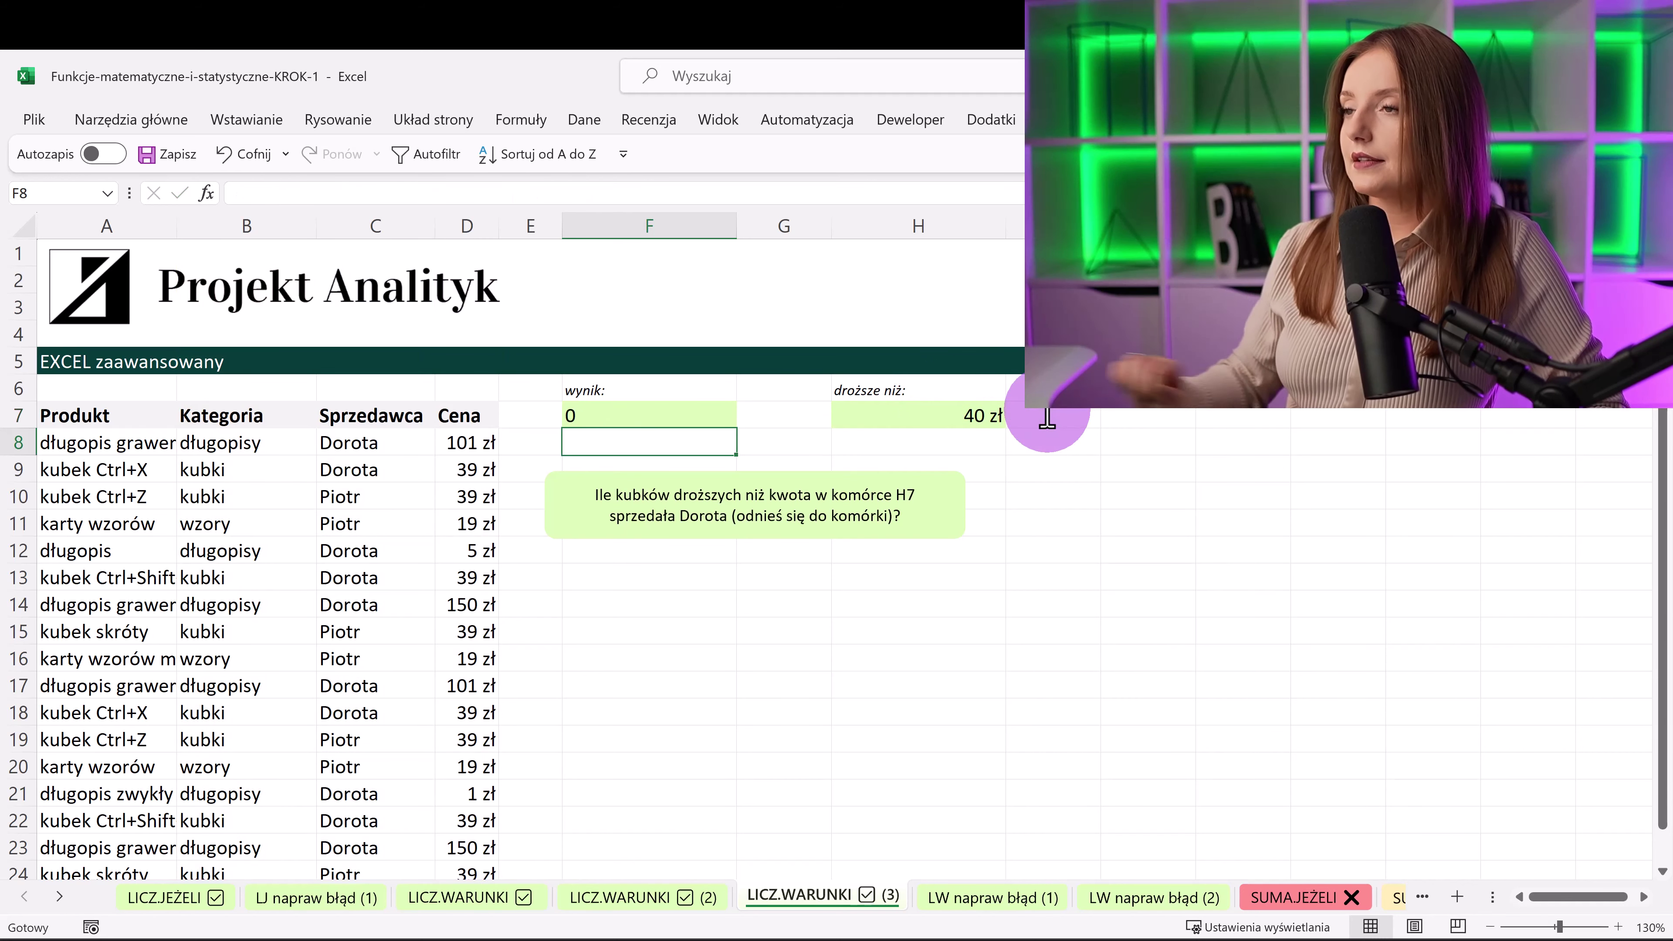
# - Autofilter the table to one seller's kubki rows and select their visible prices
pyautogui.click(708, 415)
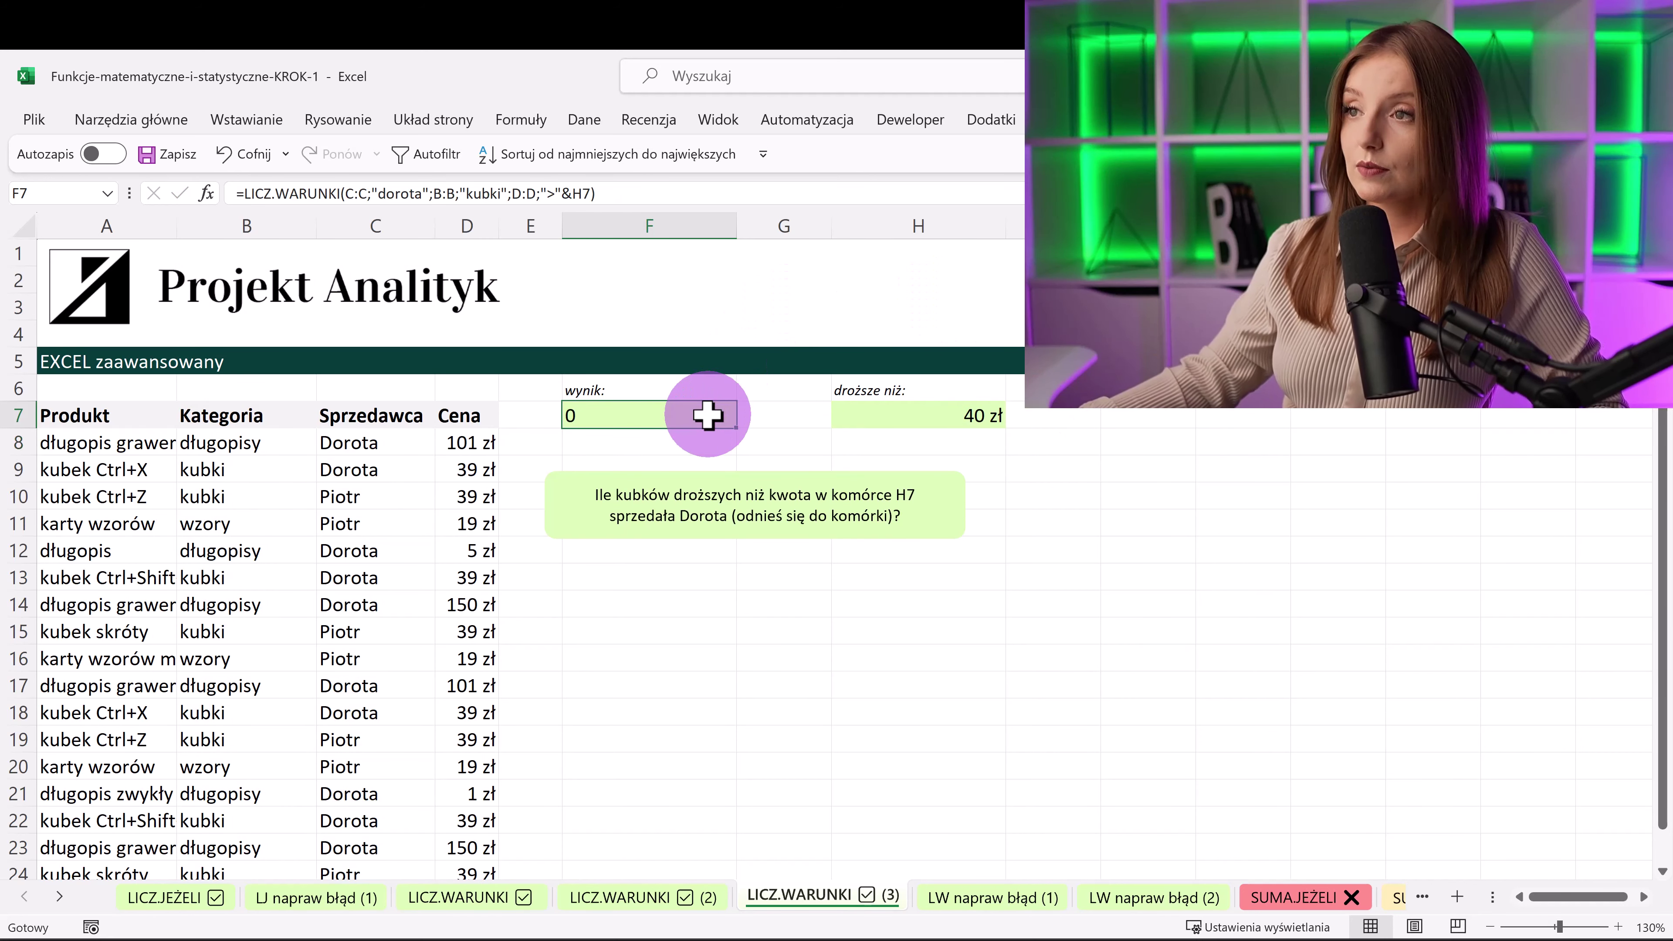
pyautogui.click(389, 553)
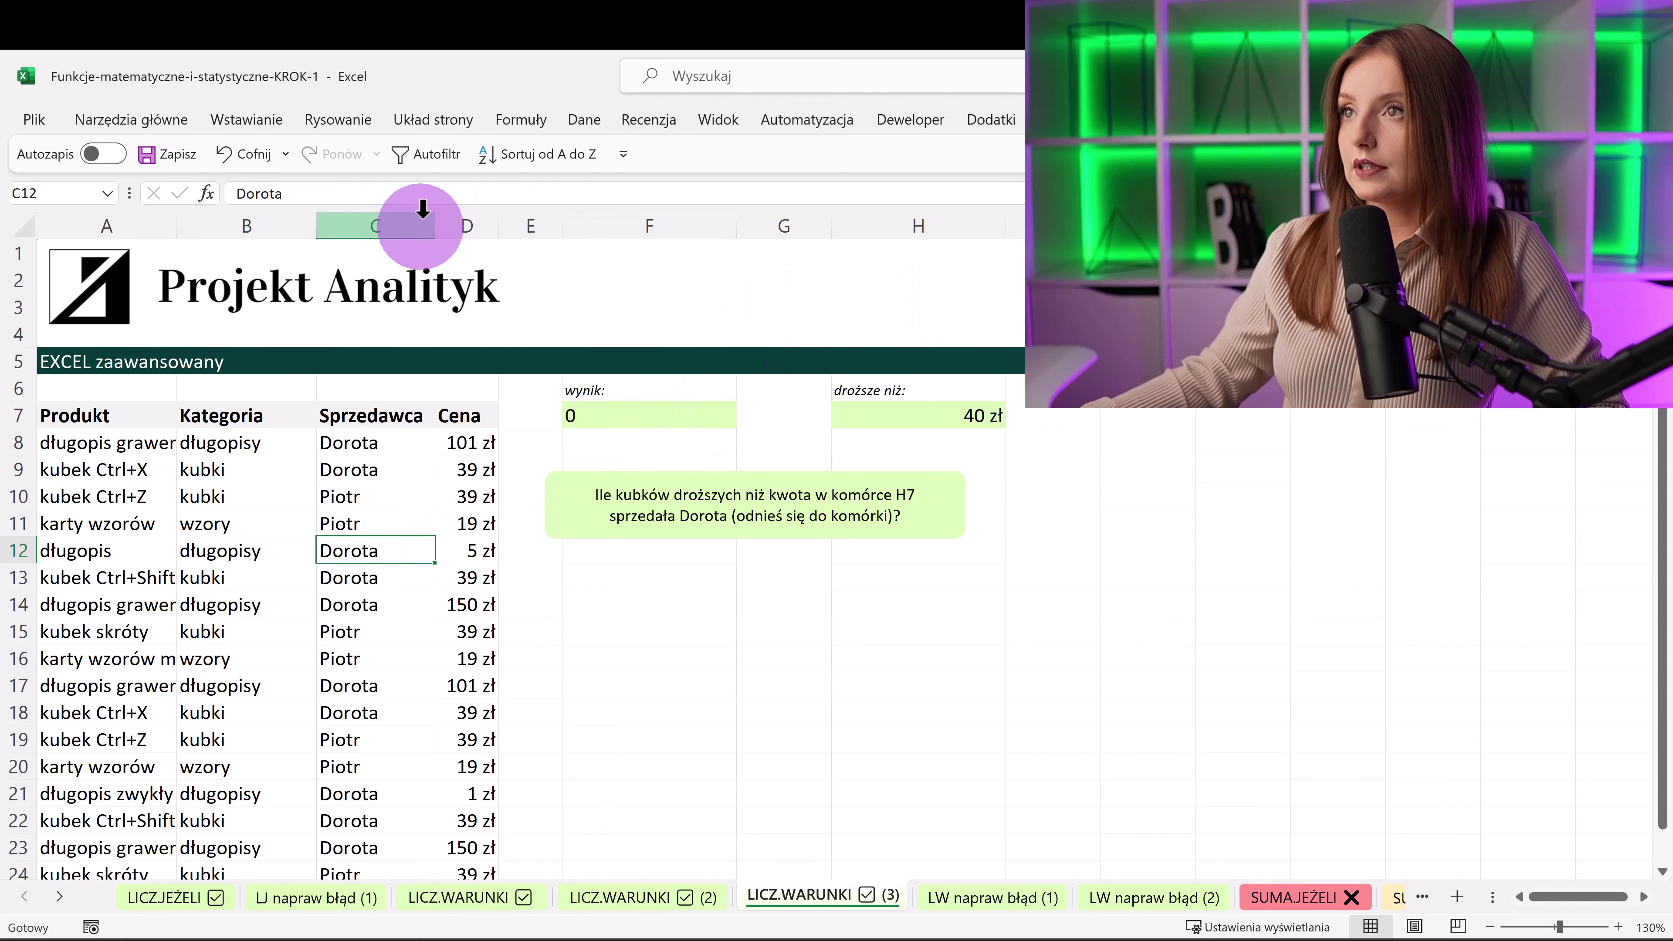
pyautogui.click(458, 175)
pyautogui.click(217, 469)
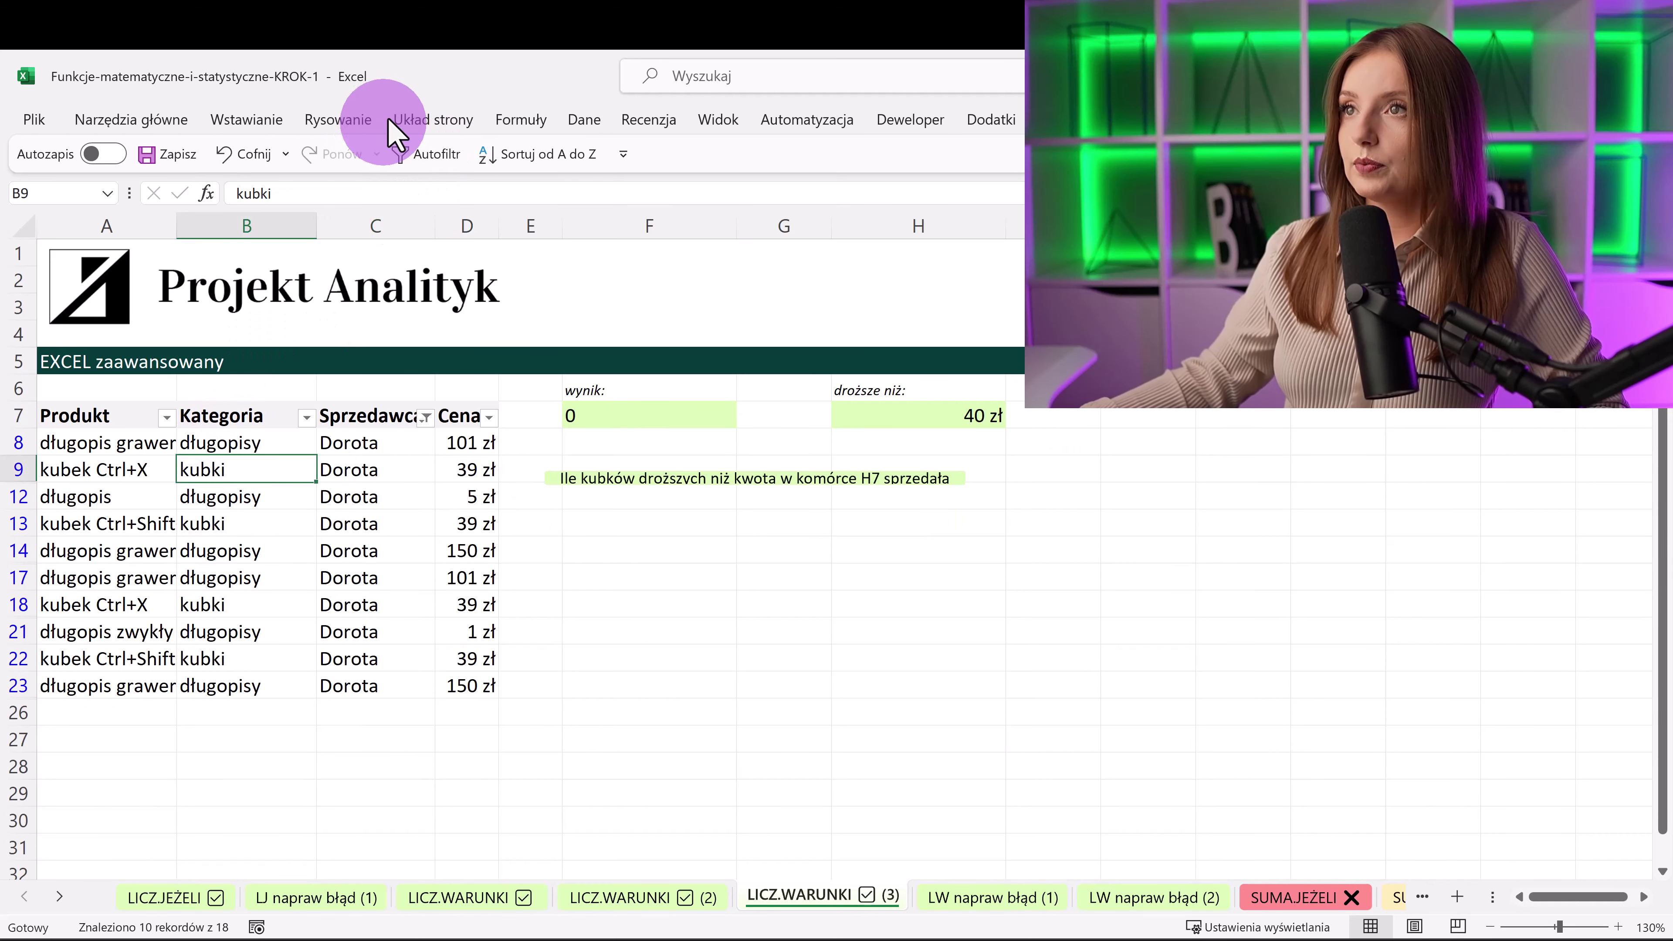
pyautogui.click(443, 170)
pyautogui.moveTo(467, 442); pyautogui.dragTo(470, 523)
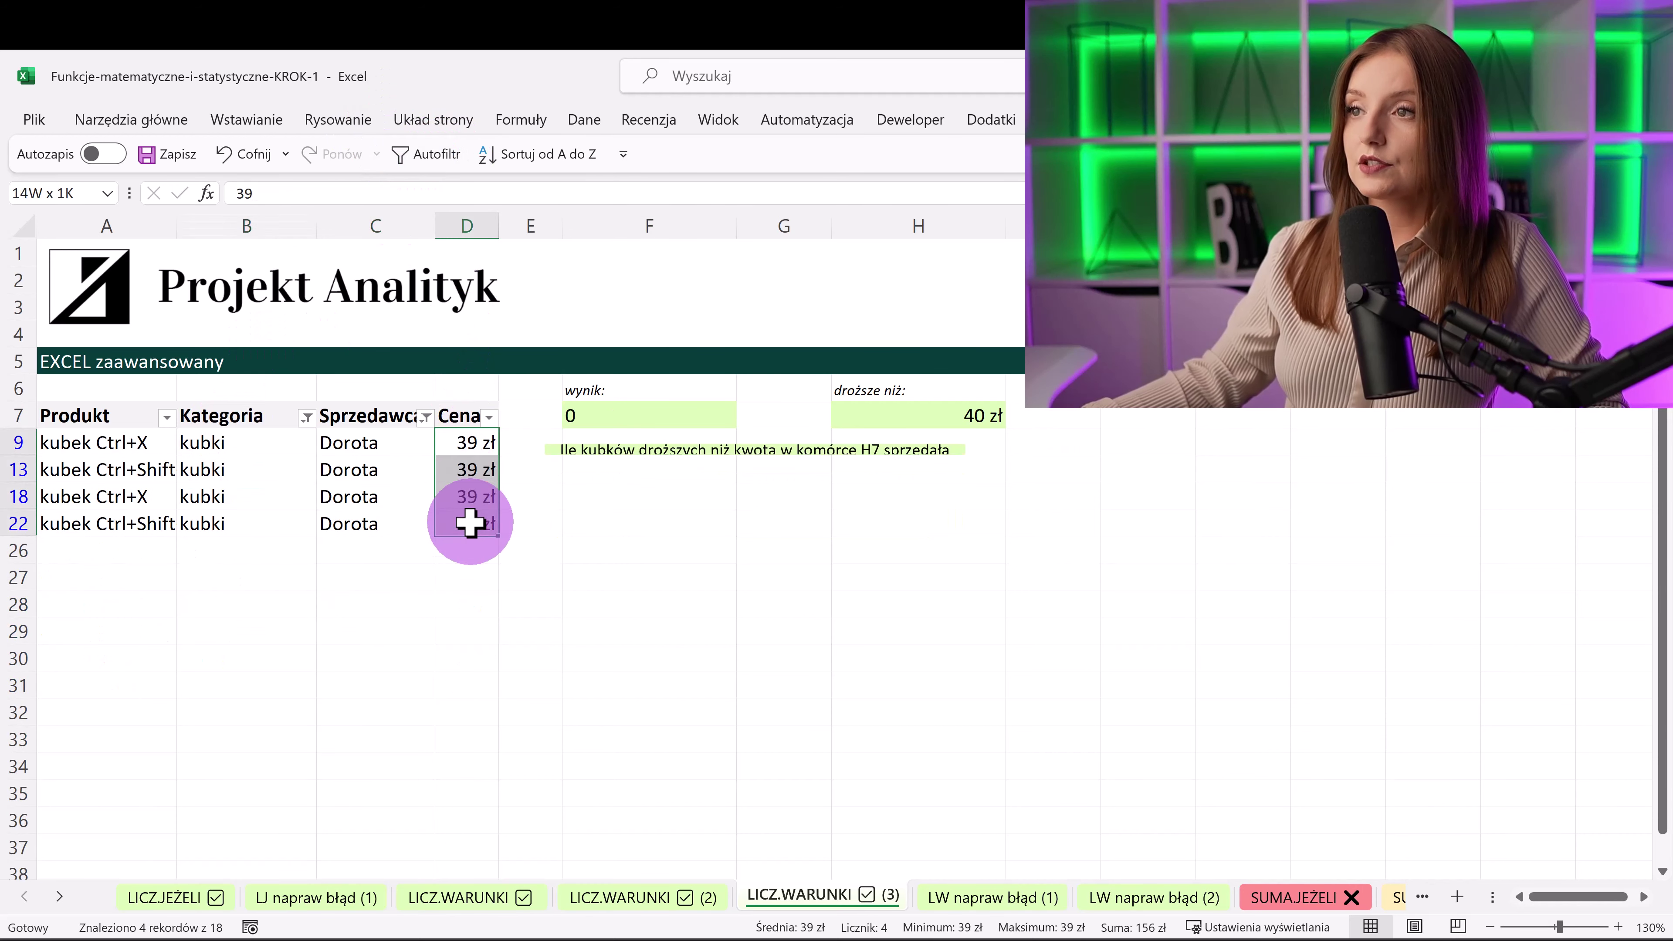
# - Test the H7 price threshold with 20, then undo back to 40 zł
pyautogui.click(927, 415)
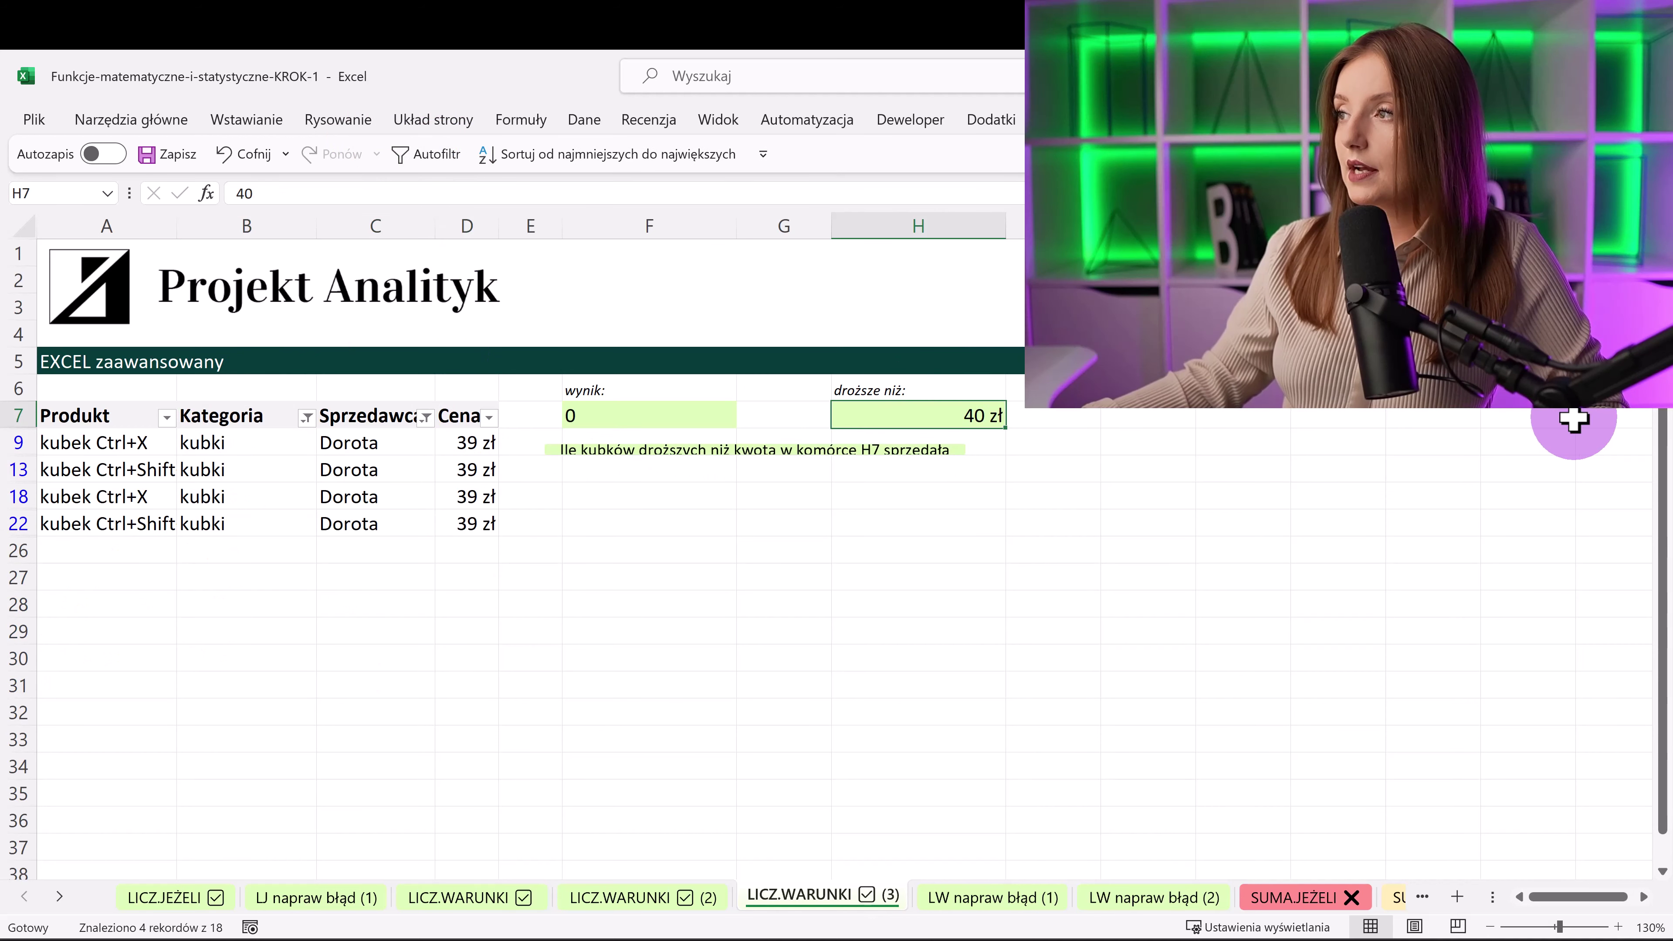
pyautogui.write('20')
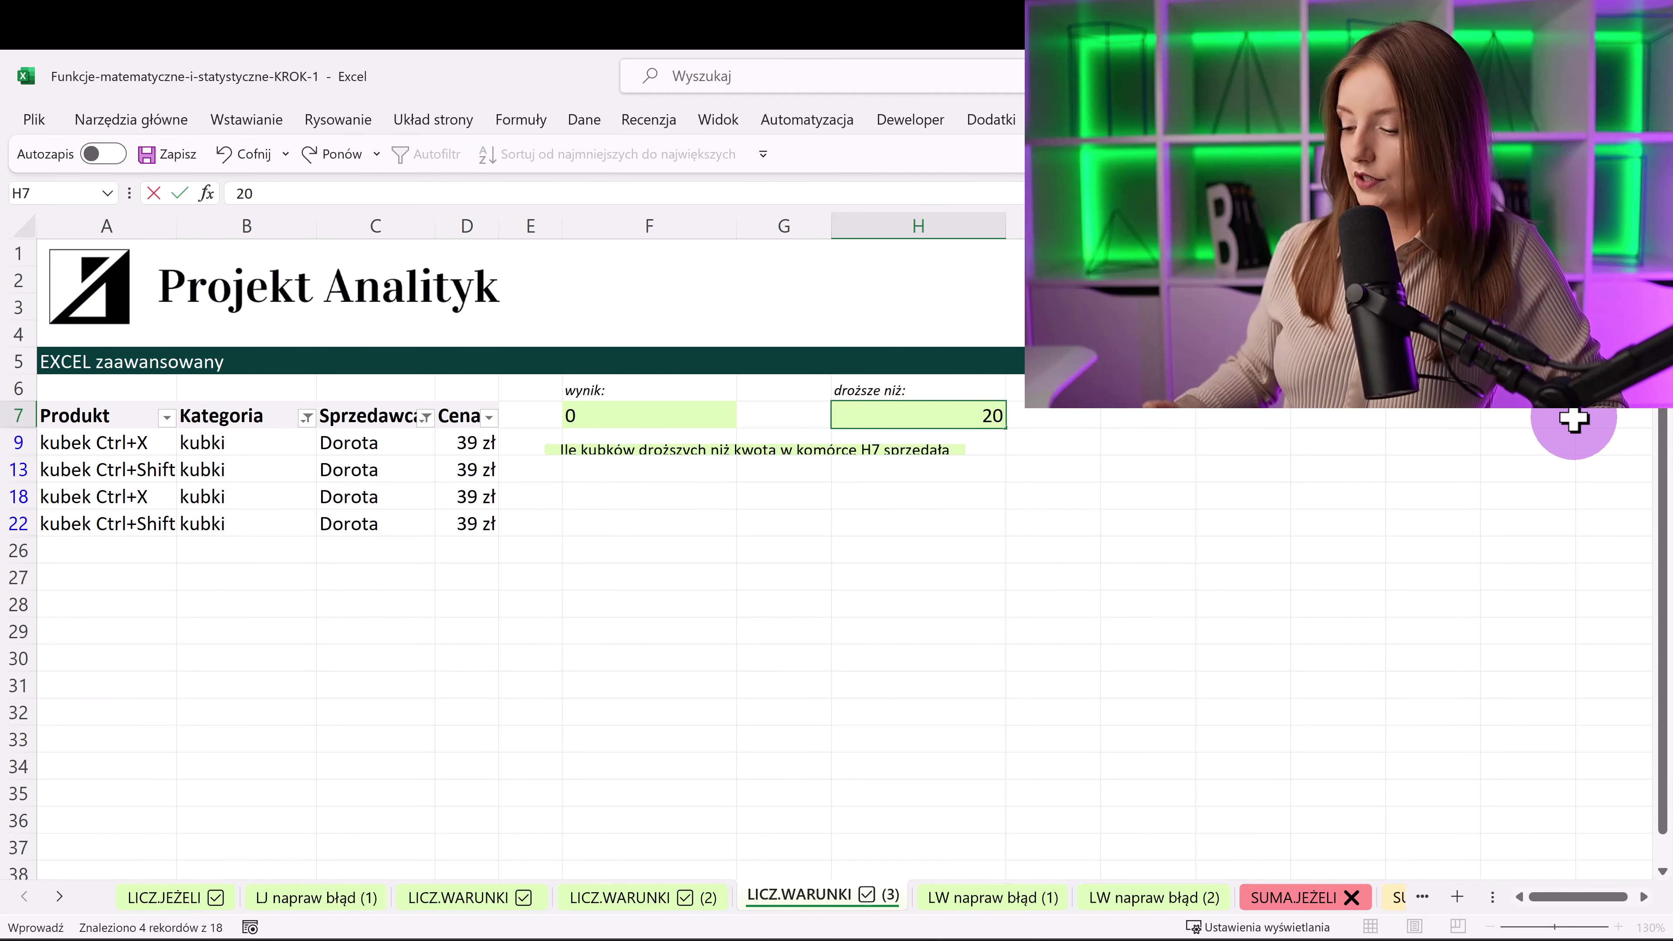
pyautogui.press('Return')
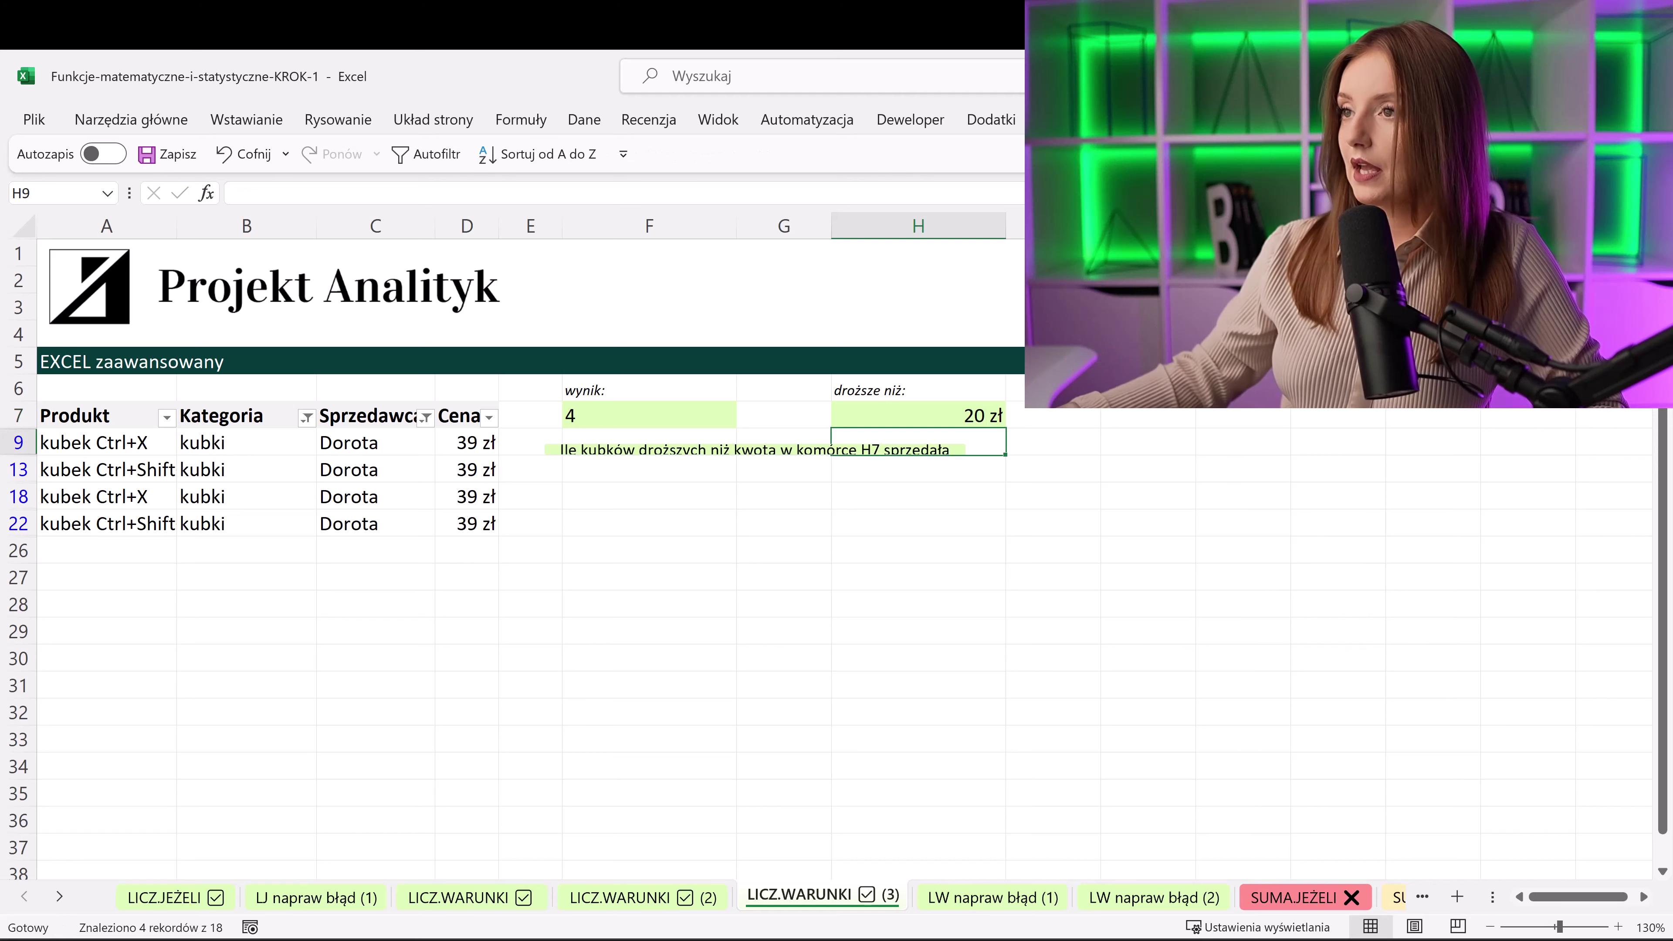
pyautogui.hotkey('ctrl', 'z')
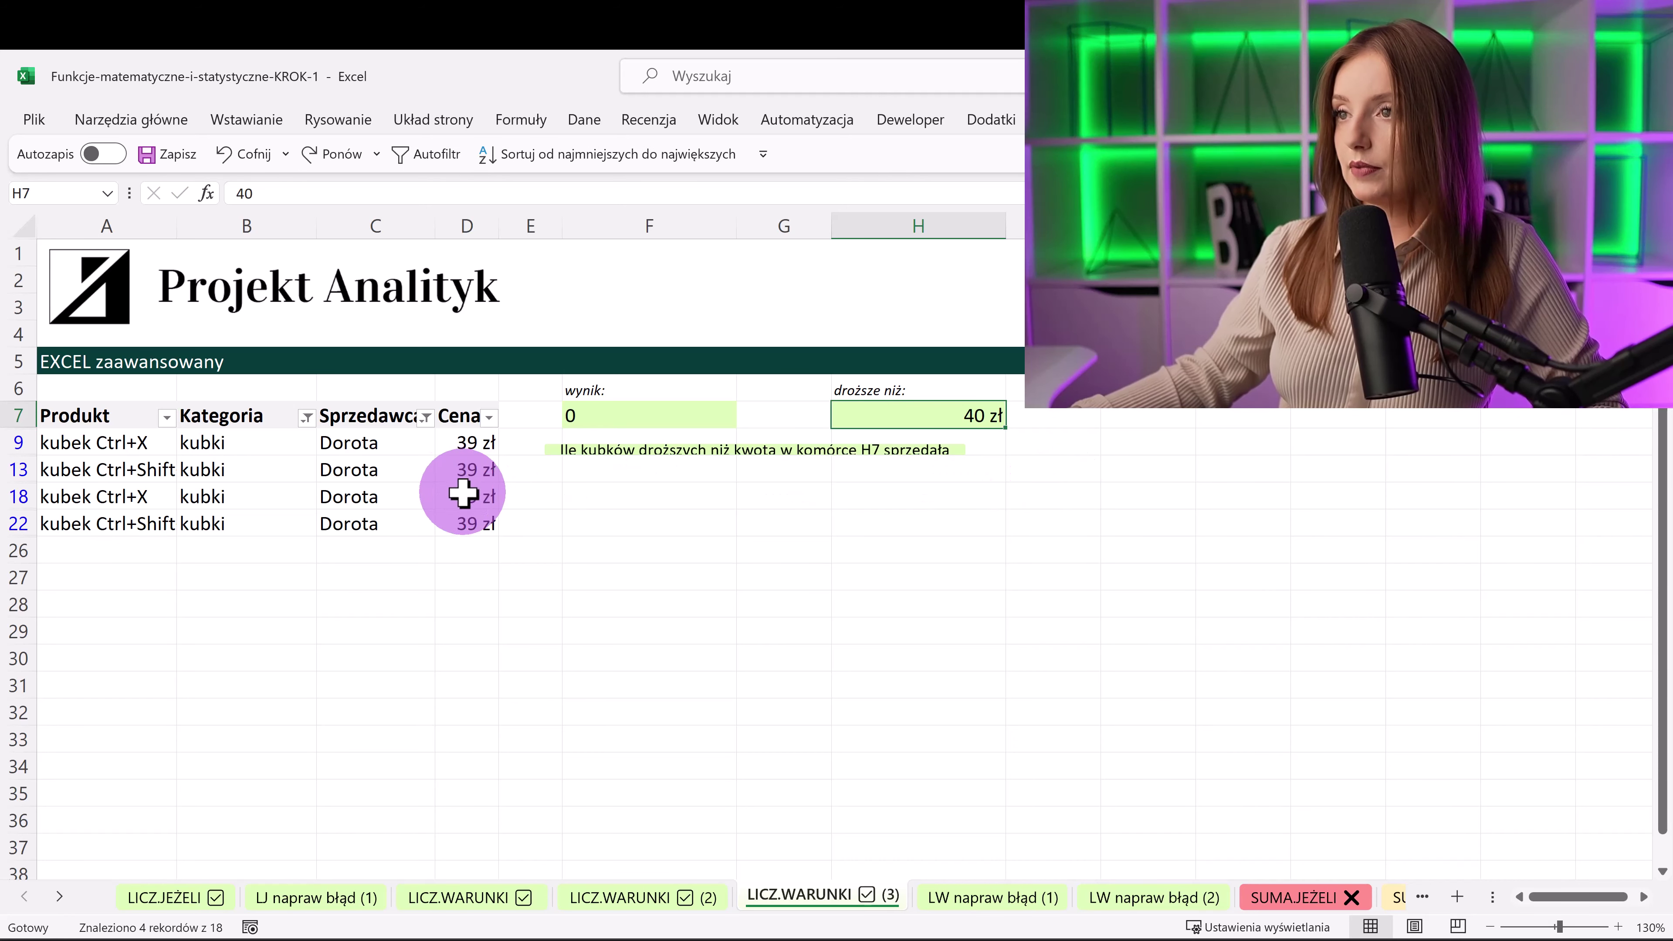
# - Change D18's price to 45 zł and confirm F7 now shows 1
pyautogui.click(464, 493)
pyautogui.write('45')
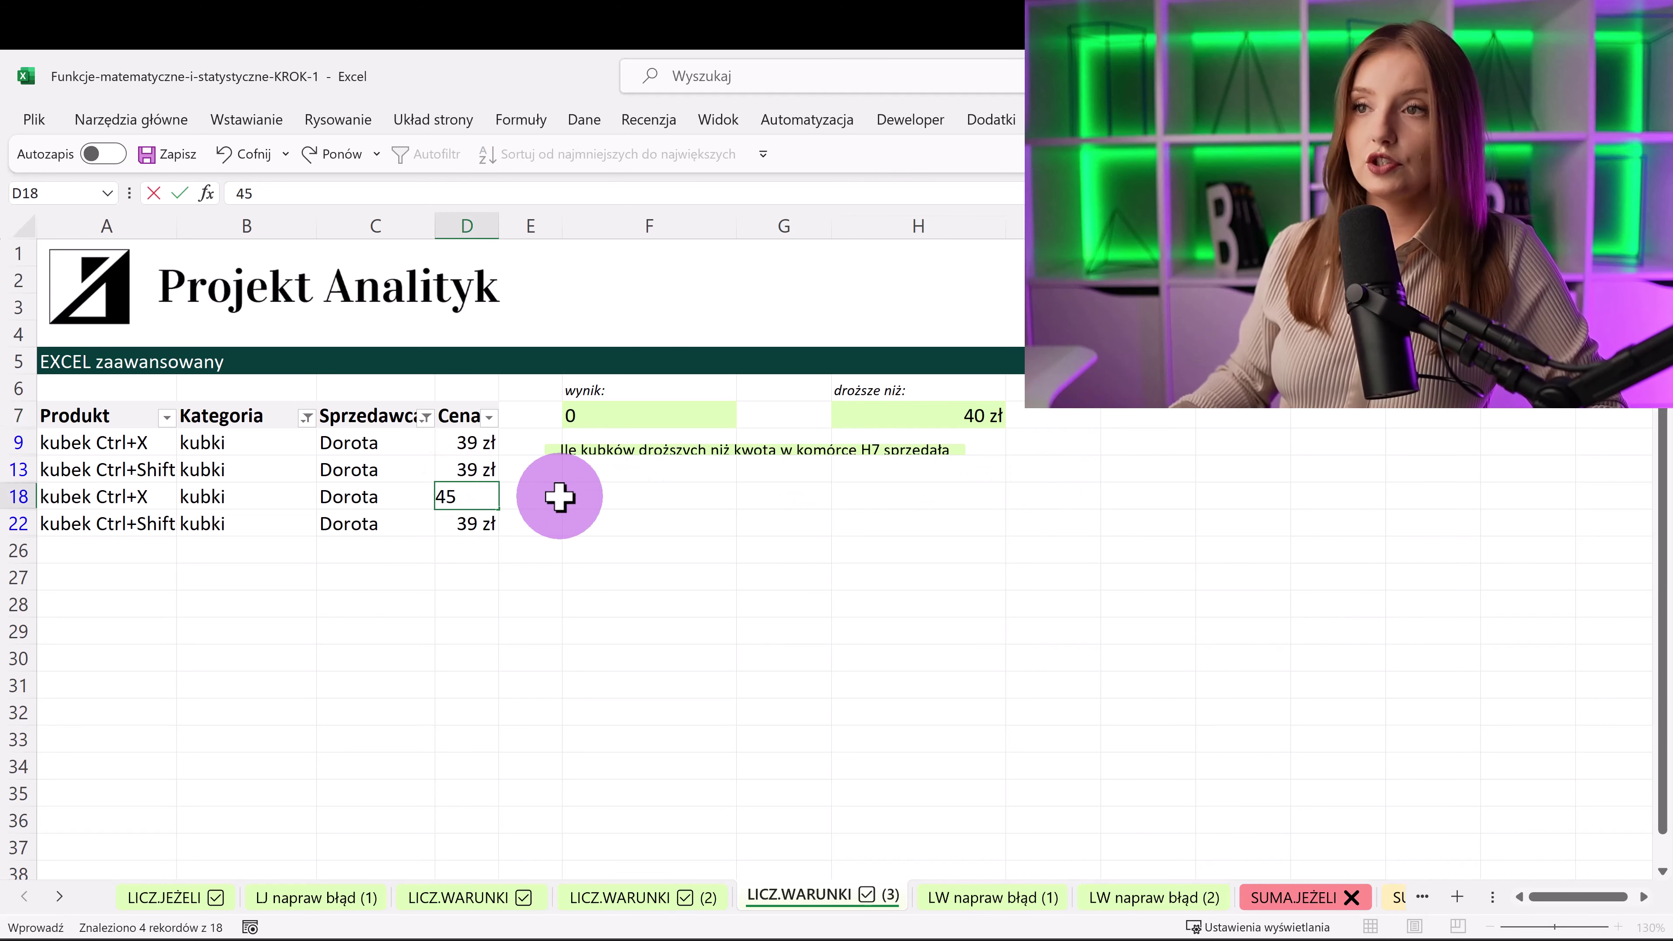
pyautogui.press('Return')
pyautogui.click(587, 414)
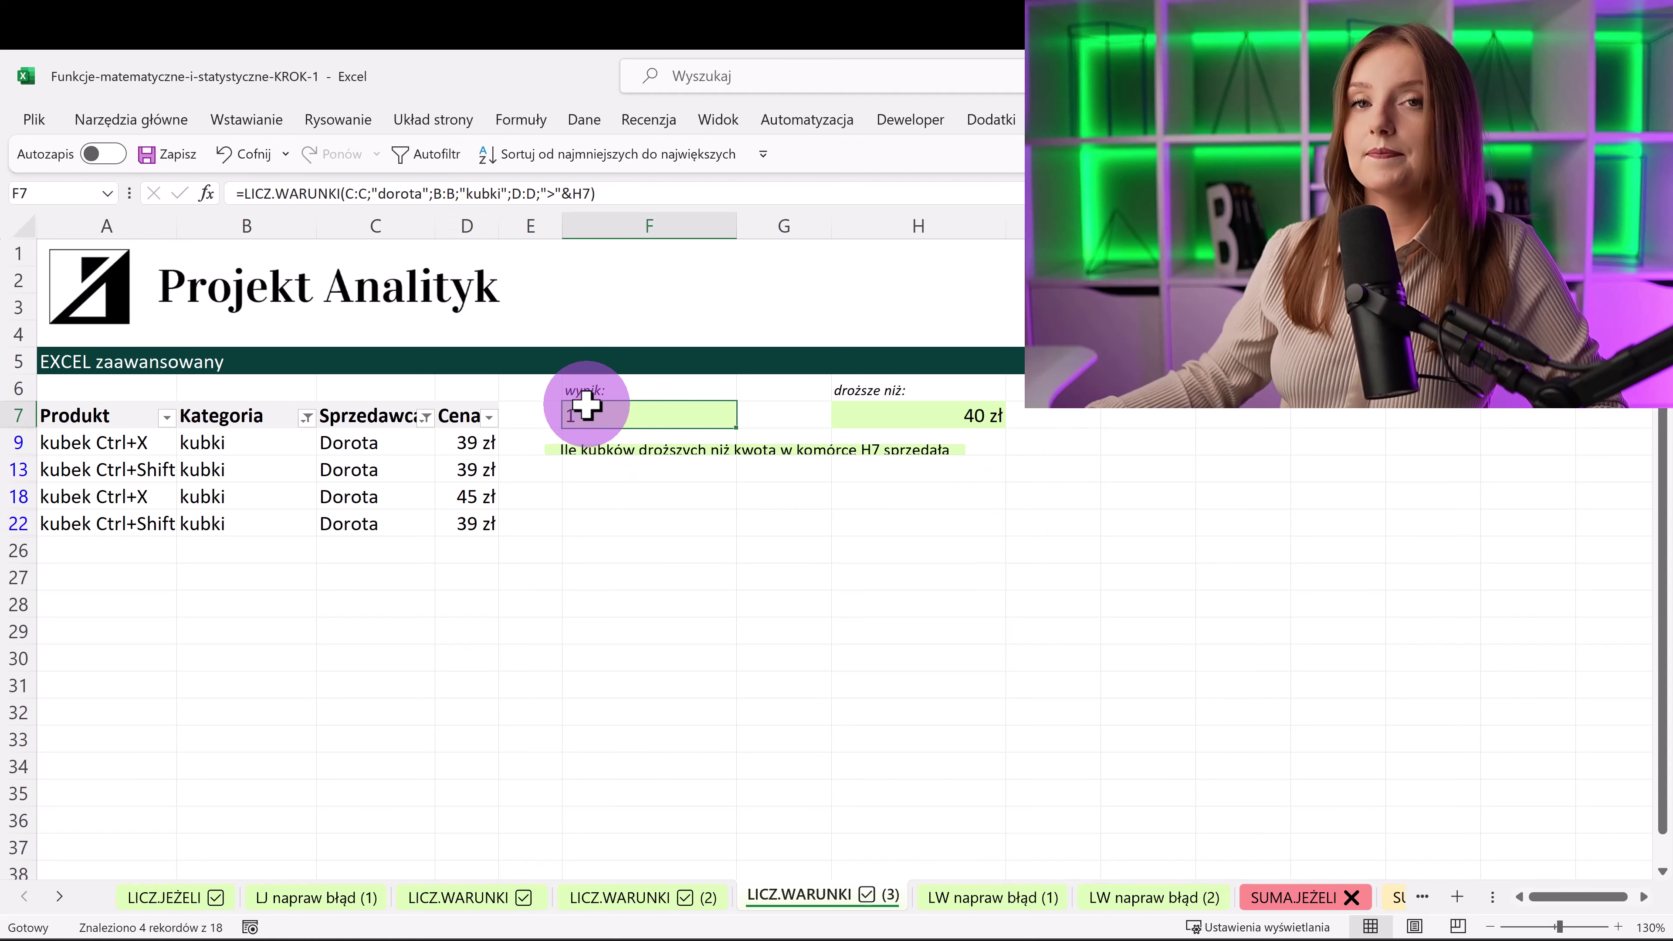
pyautogui.click(920, 422)
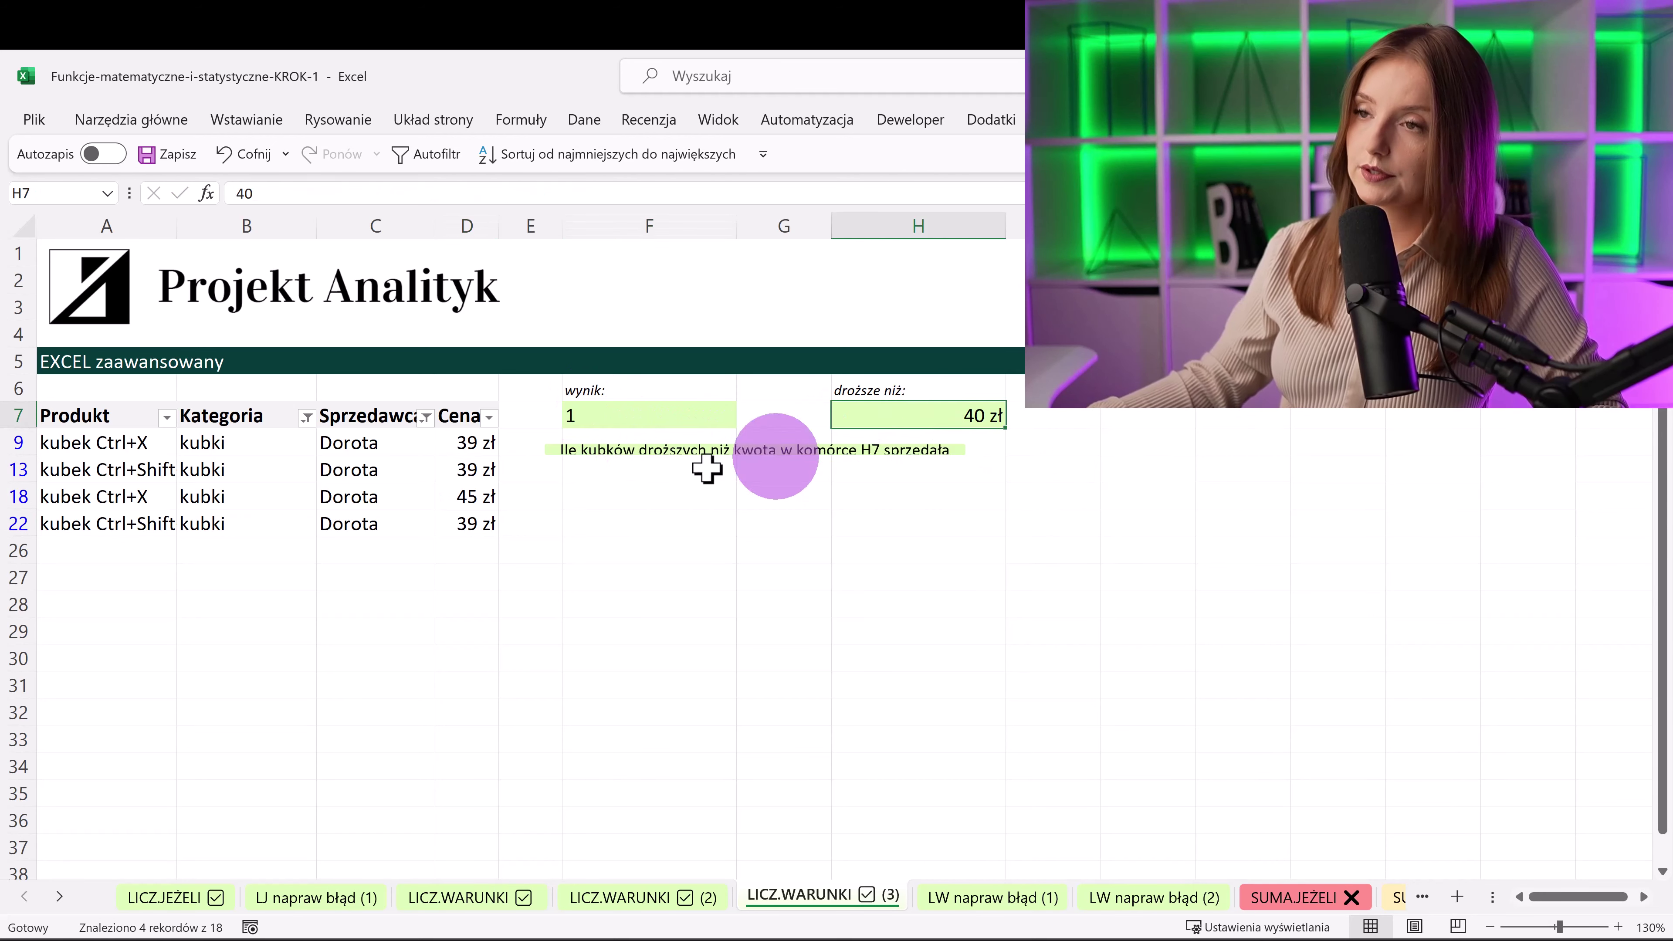
pyautogui.click(580, 420)
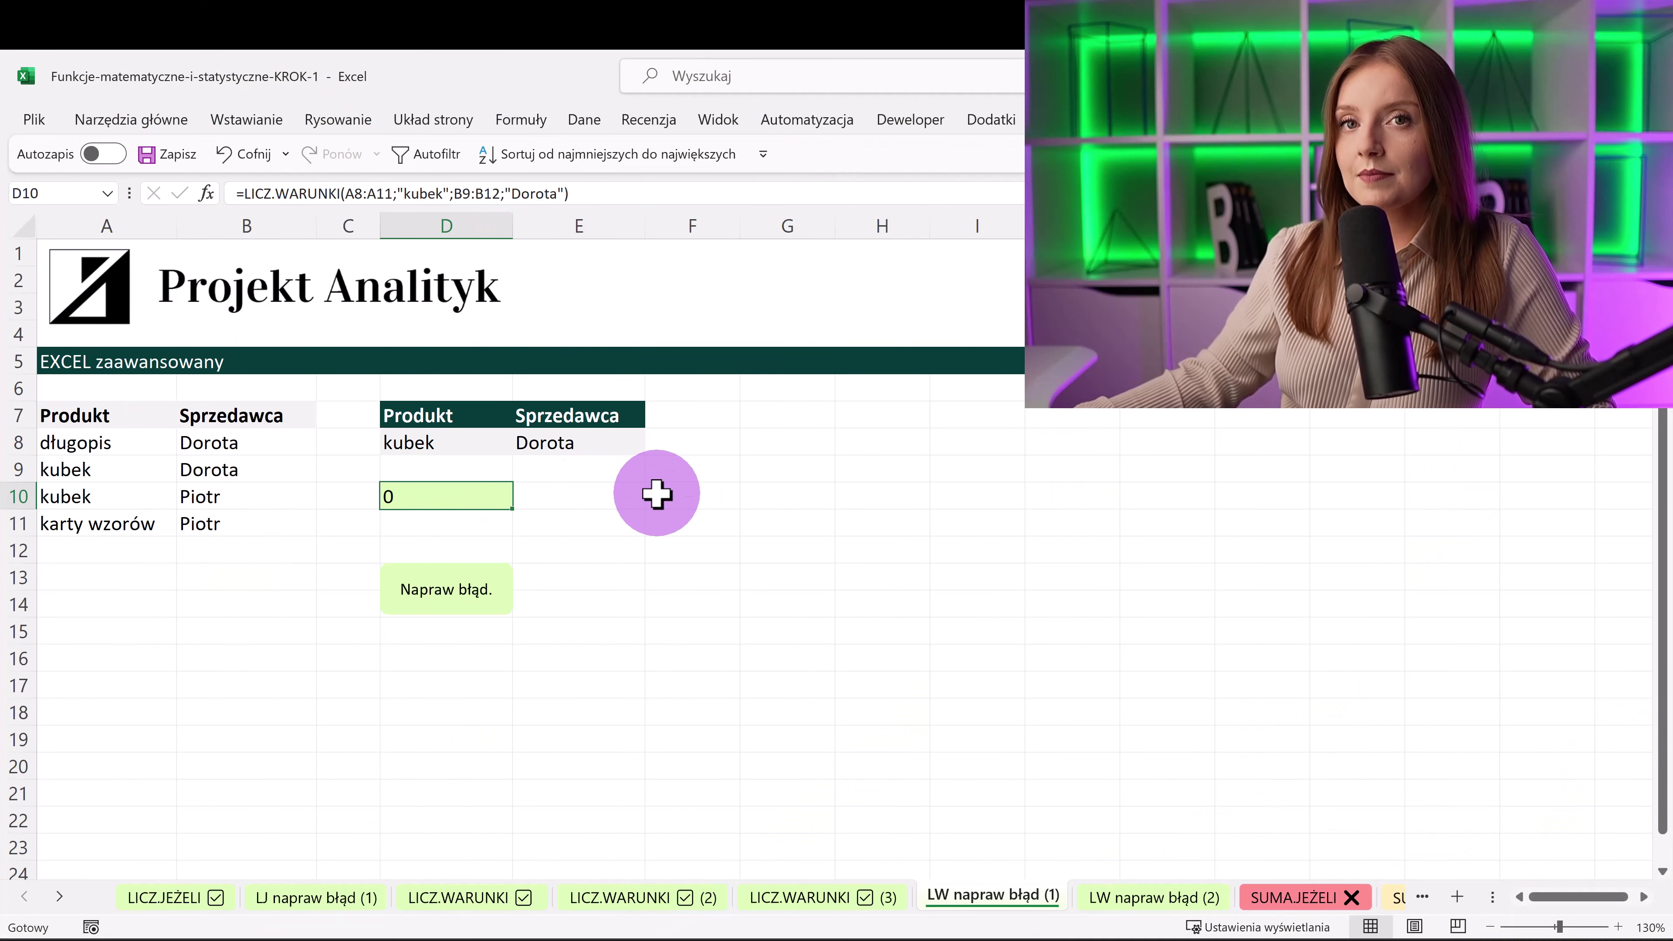
# - Correct D10's seller range to B8:B11 so the kubek-by-Dorota count returns 1
pyautogui.press('F2')
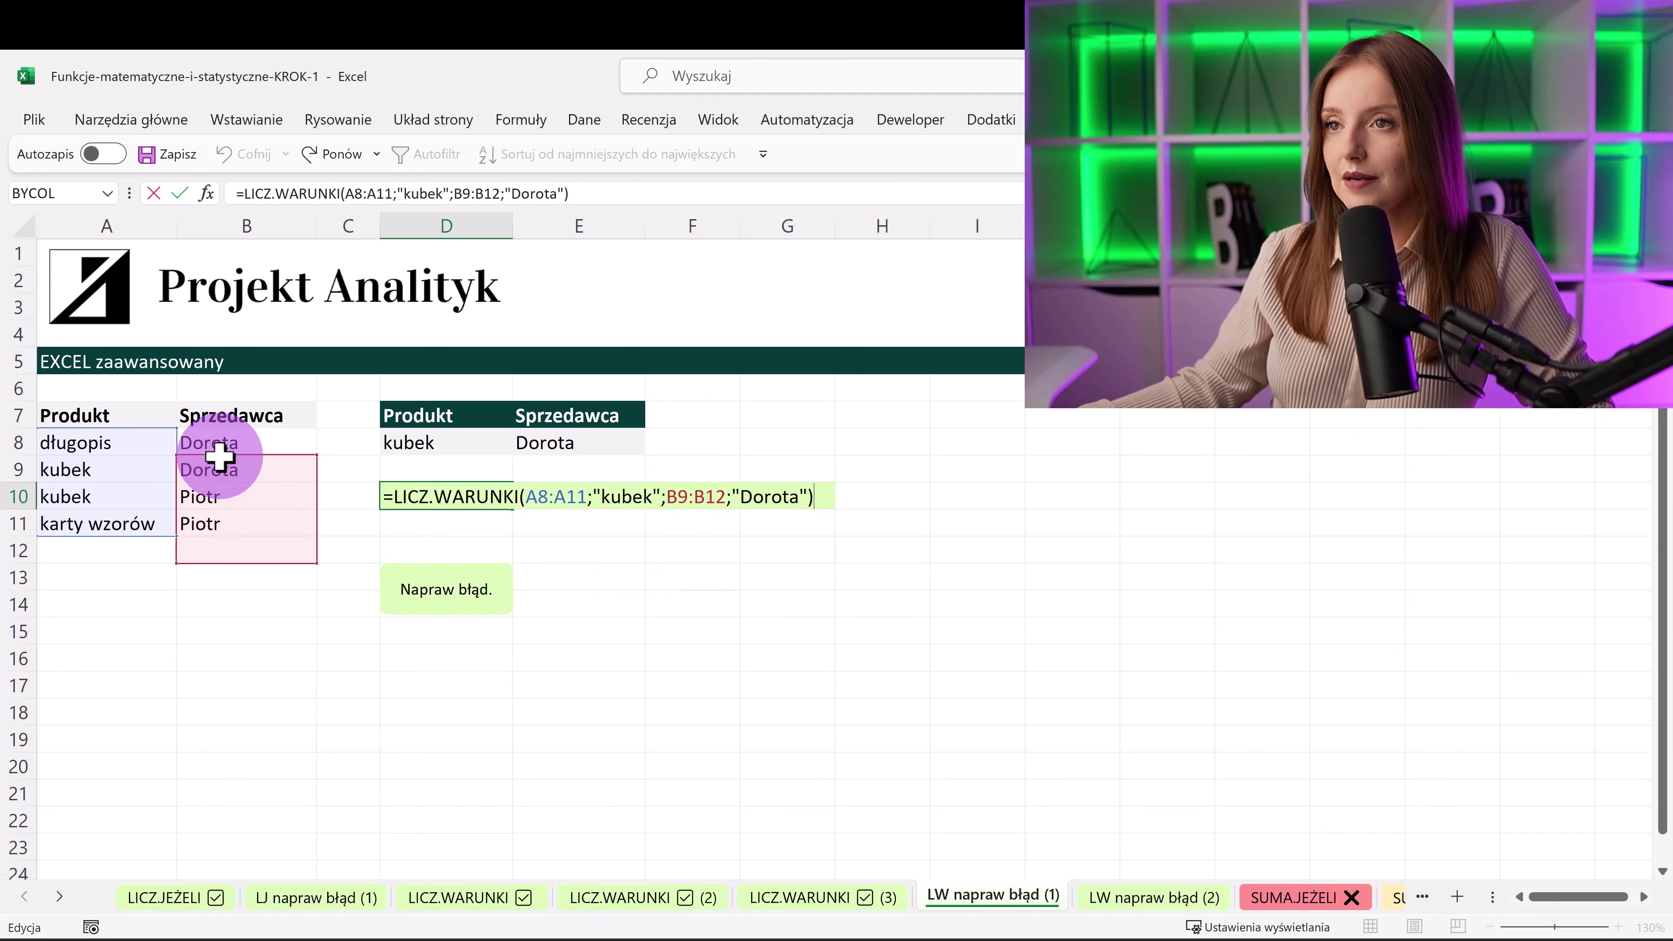
pyautogui.moveTo(219, 455); pyautogui.dragTo(218, 432)
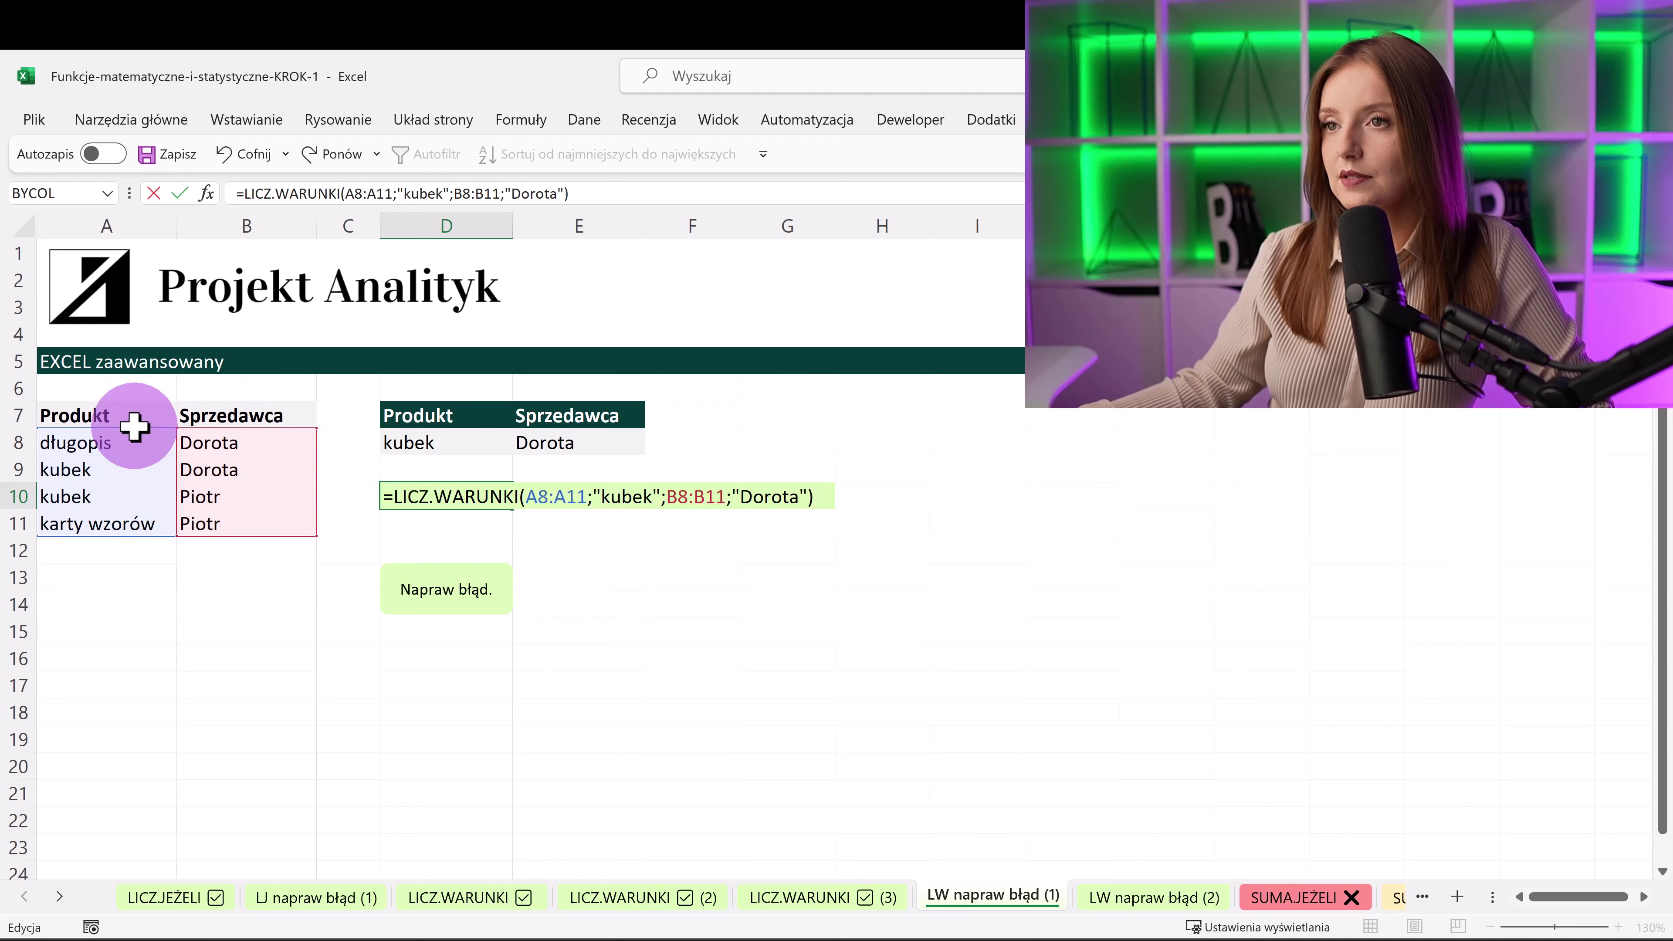
pyautogui.press('Return')
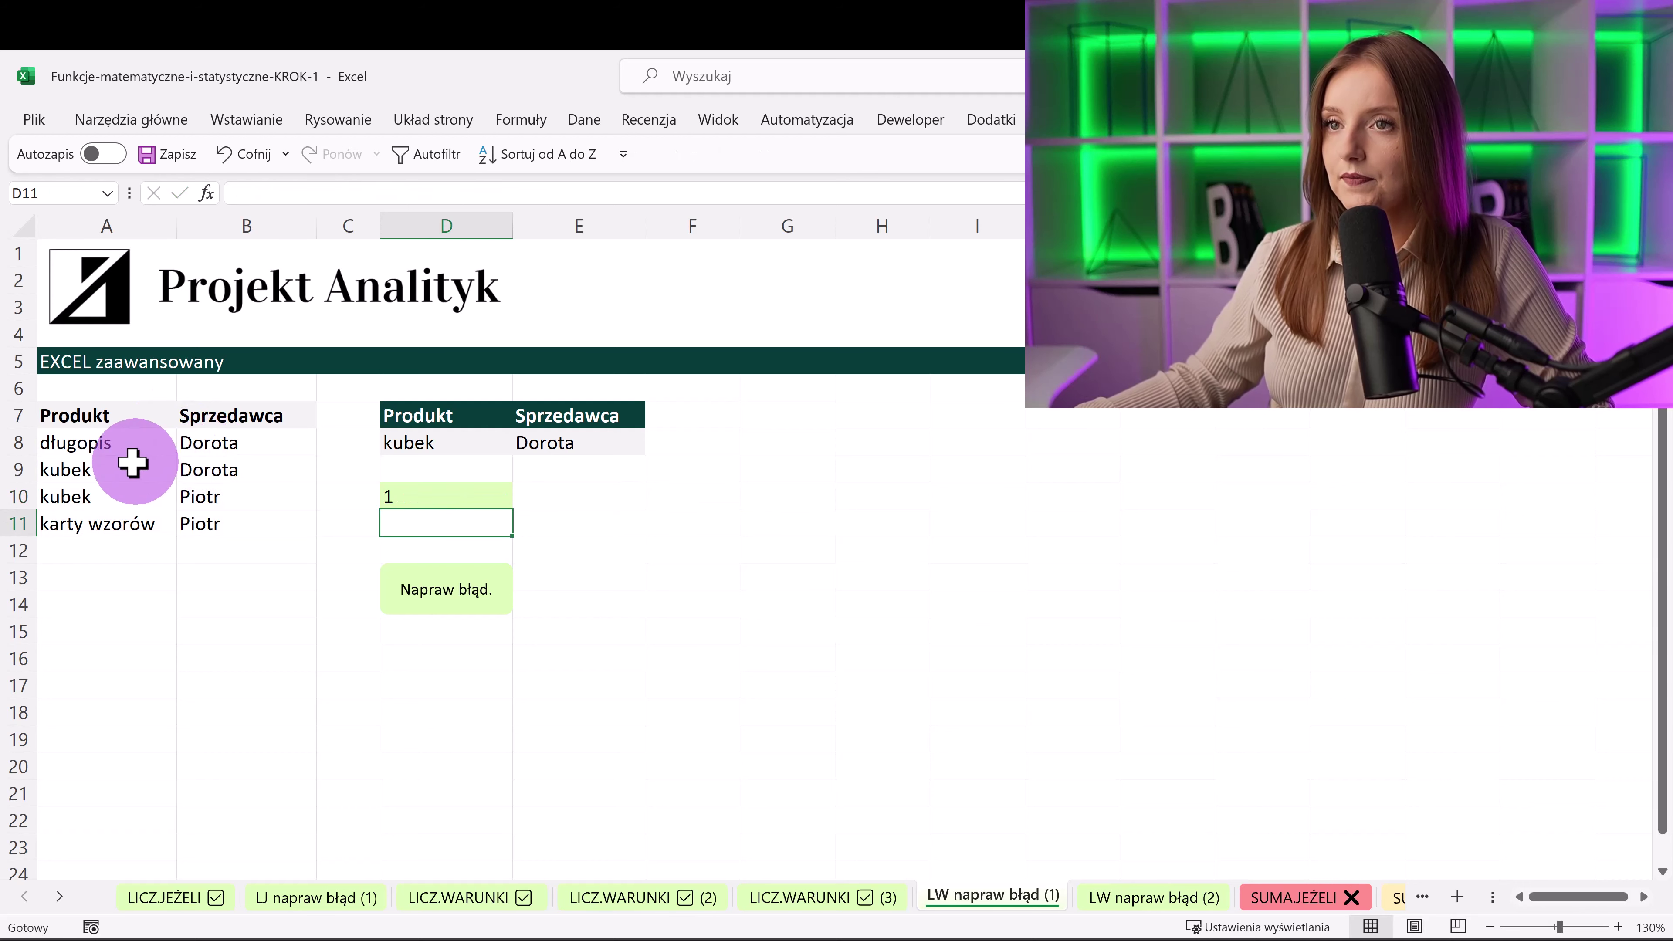
# - Verify D10's result by autofiltering the table to the B9 seller and the kubek product
pyautogui.moveTo(132, 469); pyautogui.dragTo(207, 474)
pyautogui.click(211, 472)
pyautogui.click(425, 154)
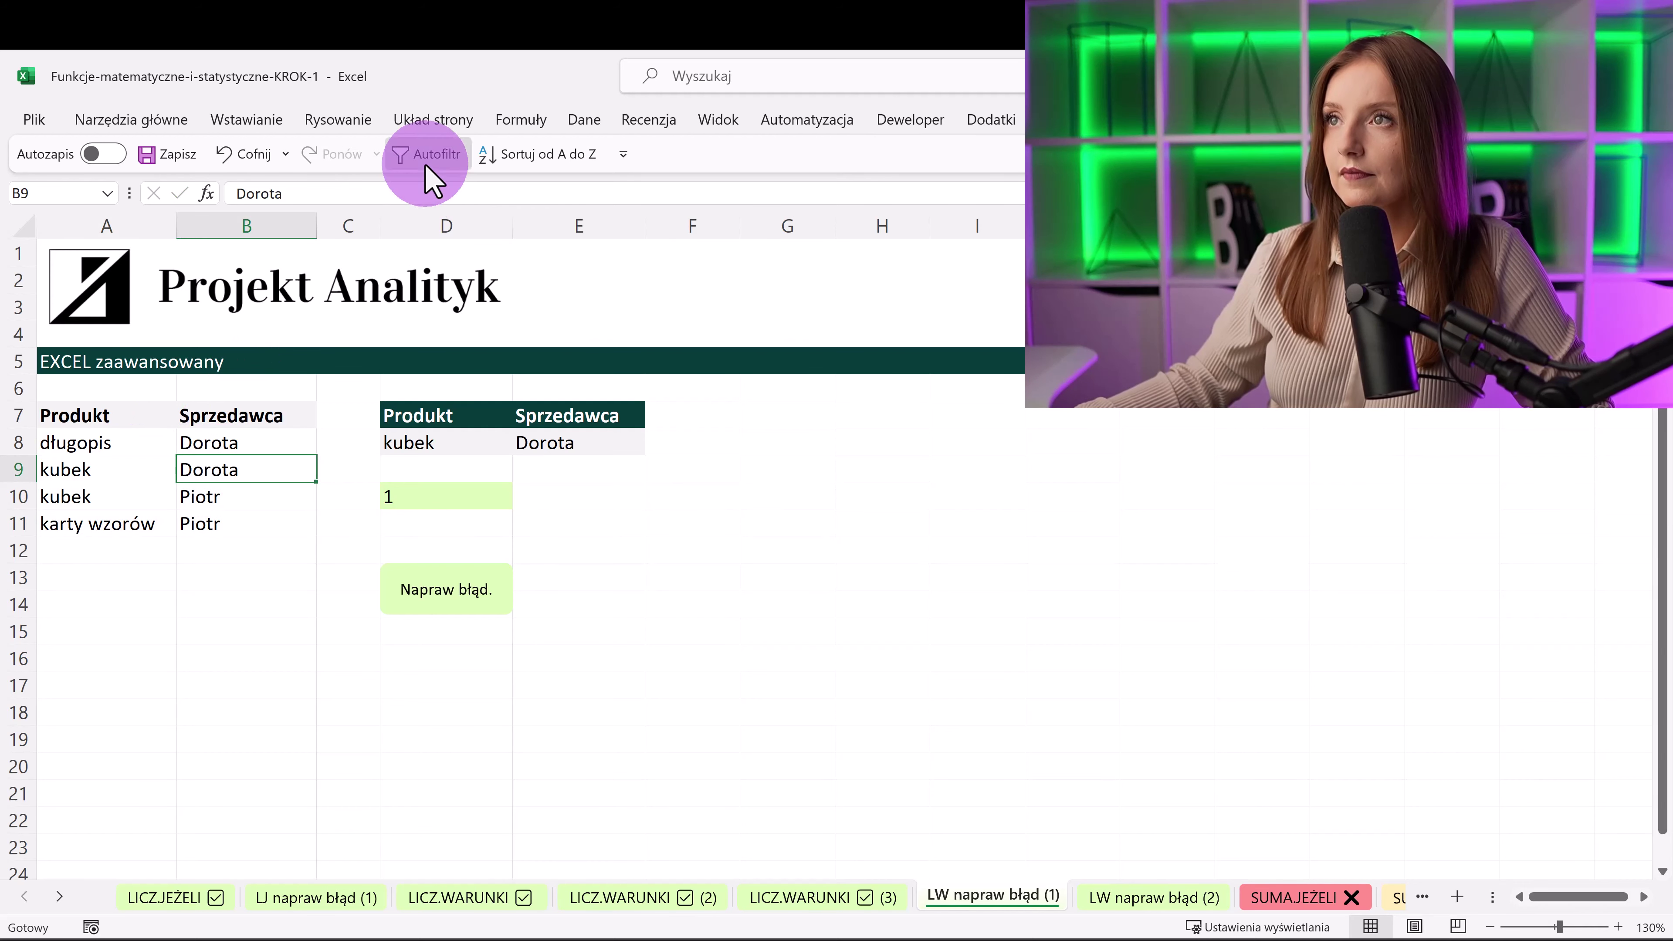
pyautogui.click(108, 470)
pyautogui.click(425, 158)
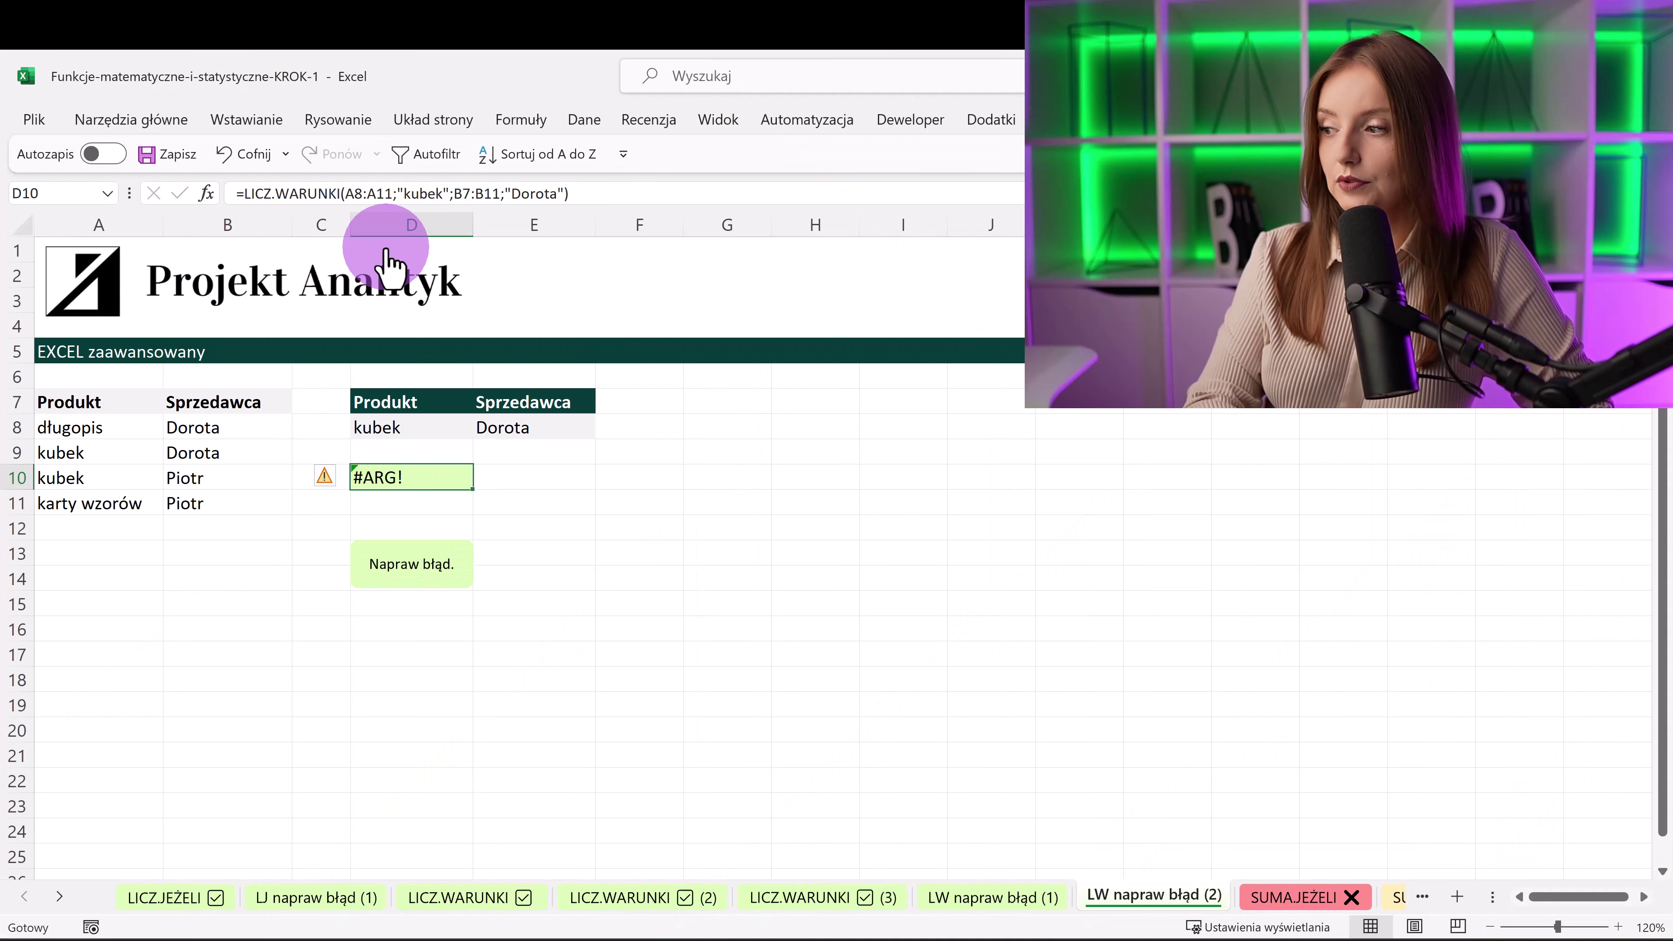
# - Shrink D10's seller range from B7:B11 to B8:B11 so it returns 1
pyautogui.press('F2')
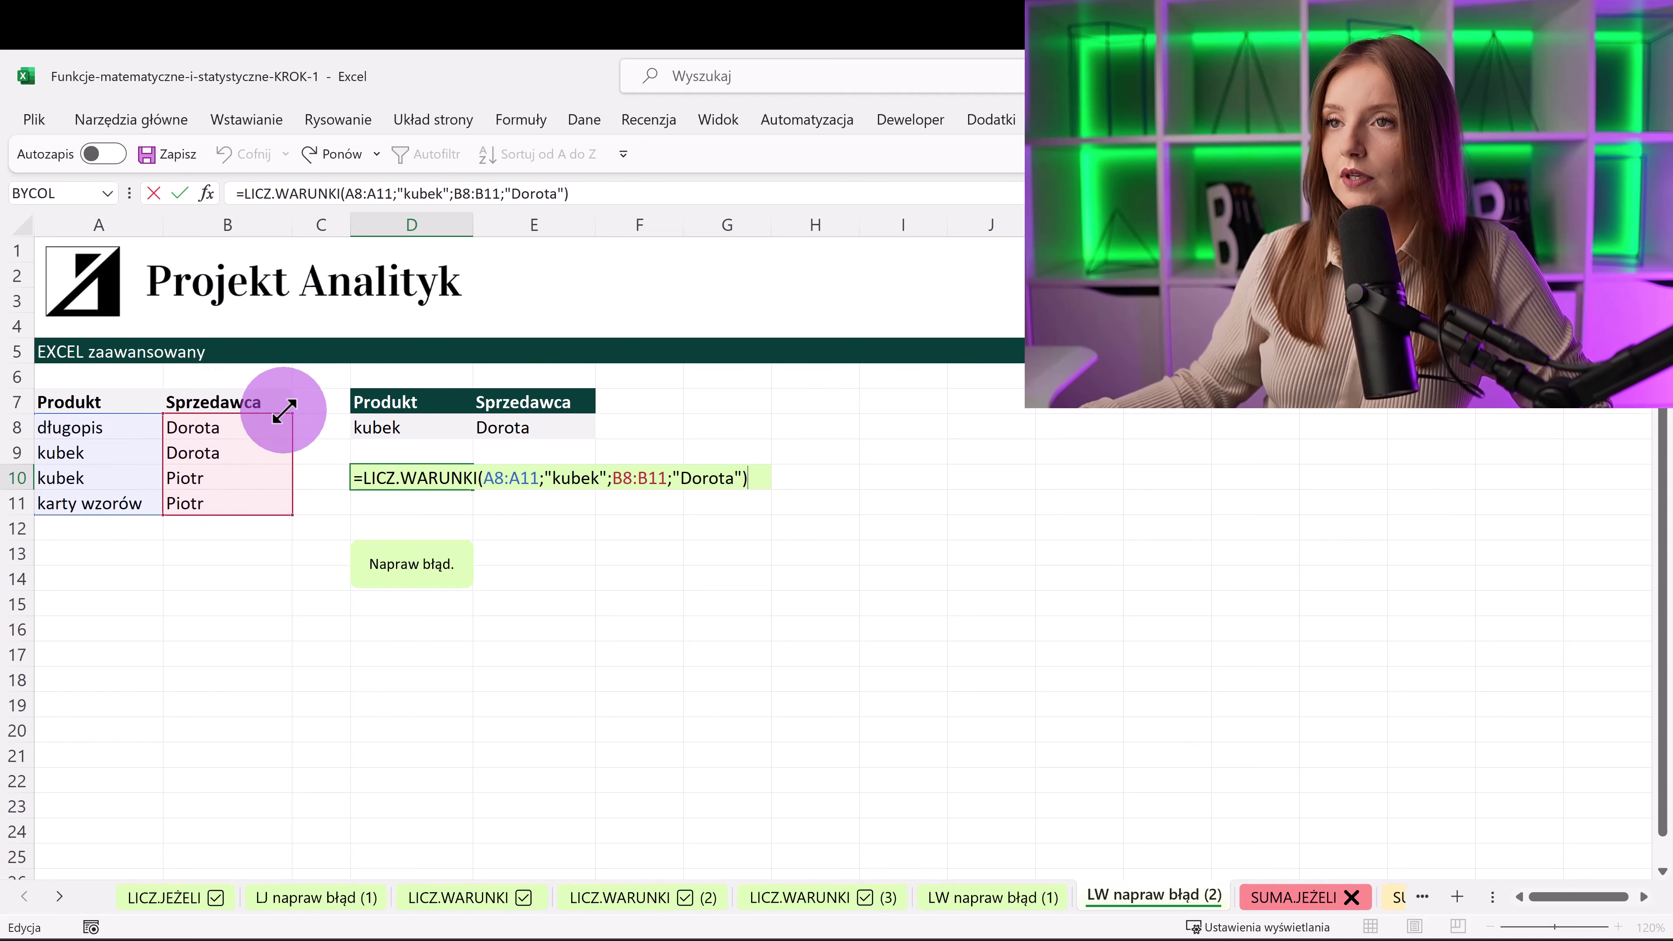
pyautogui.moveTo(287, 394); pyautogui.dragTo(290, 427)
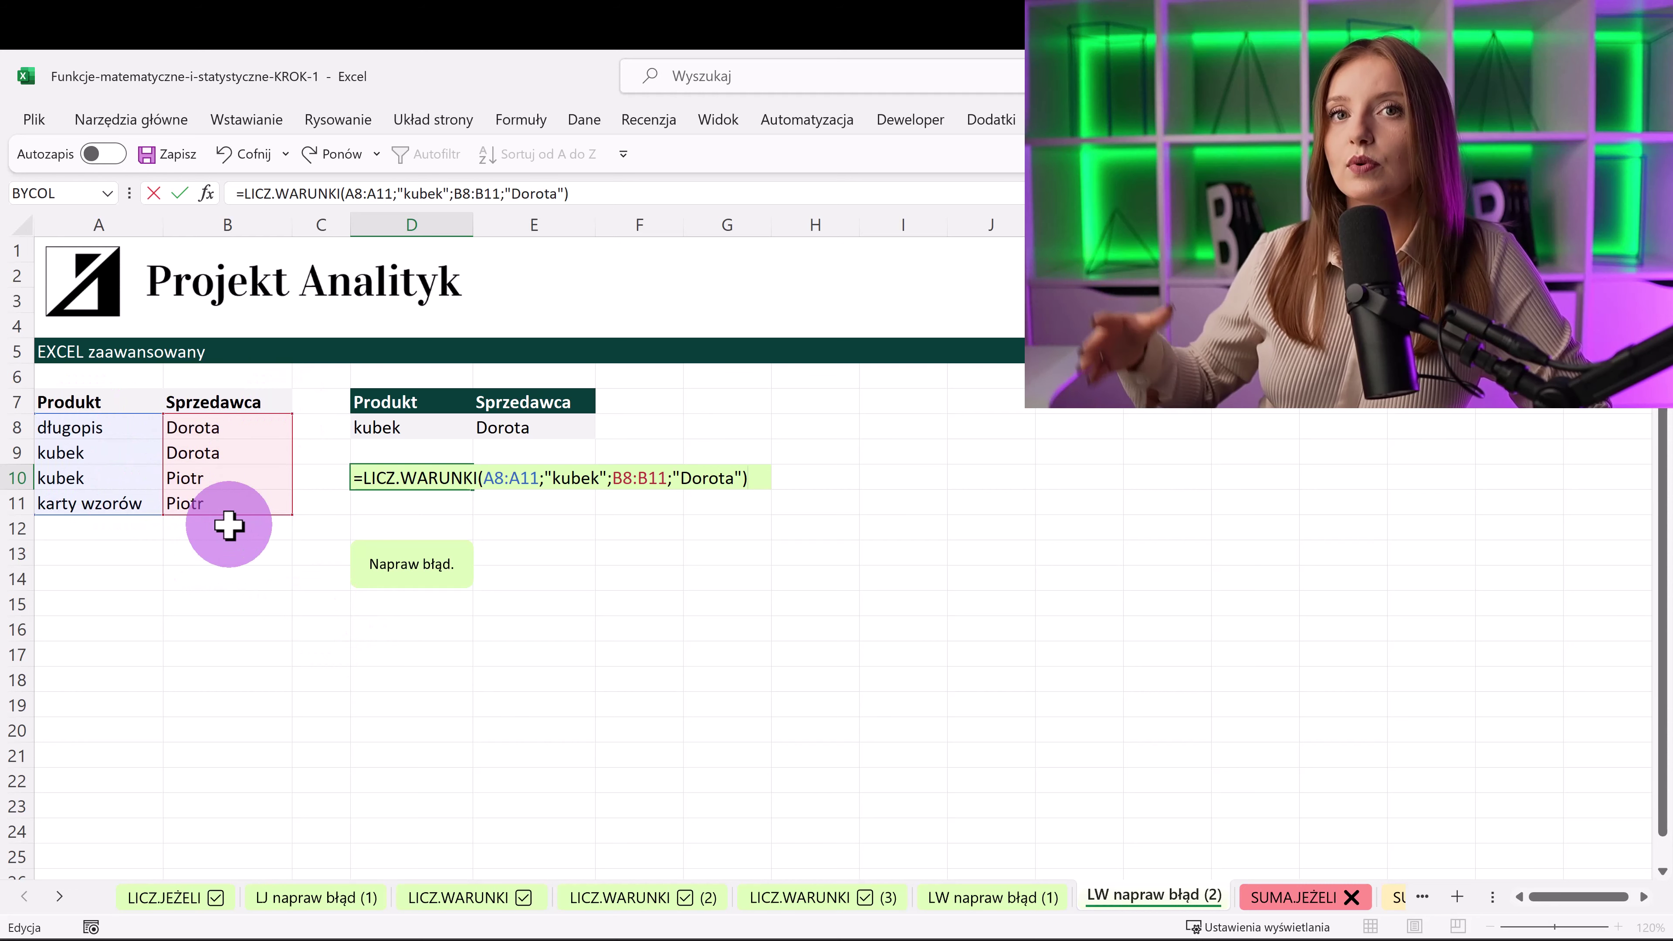
pyautogui.press('Return')
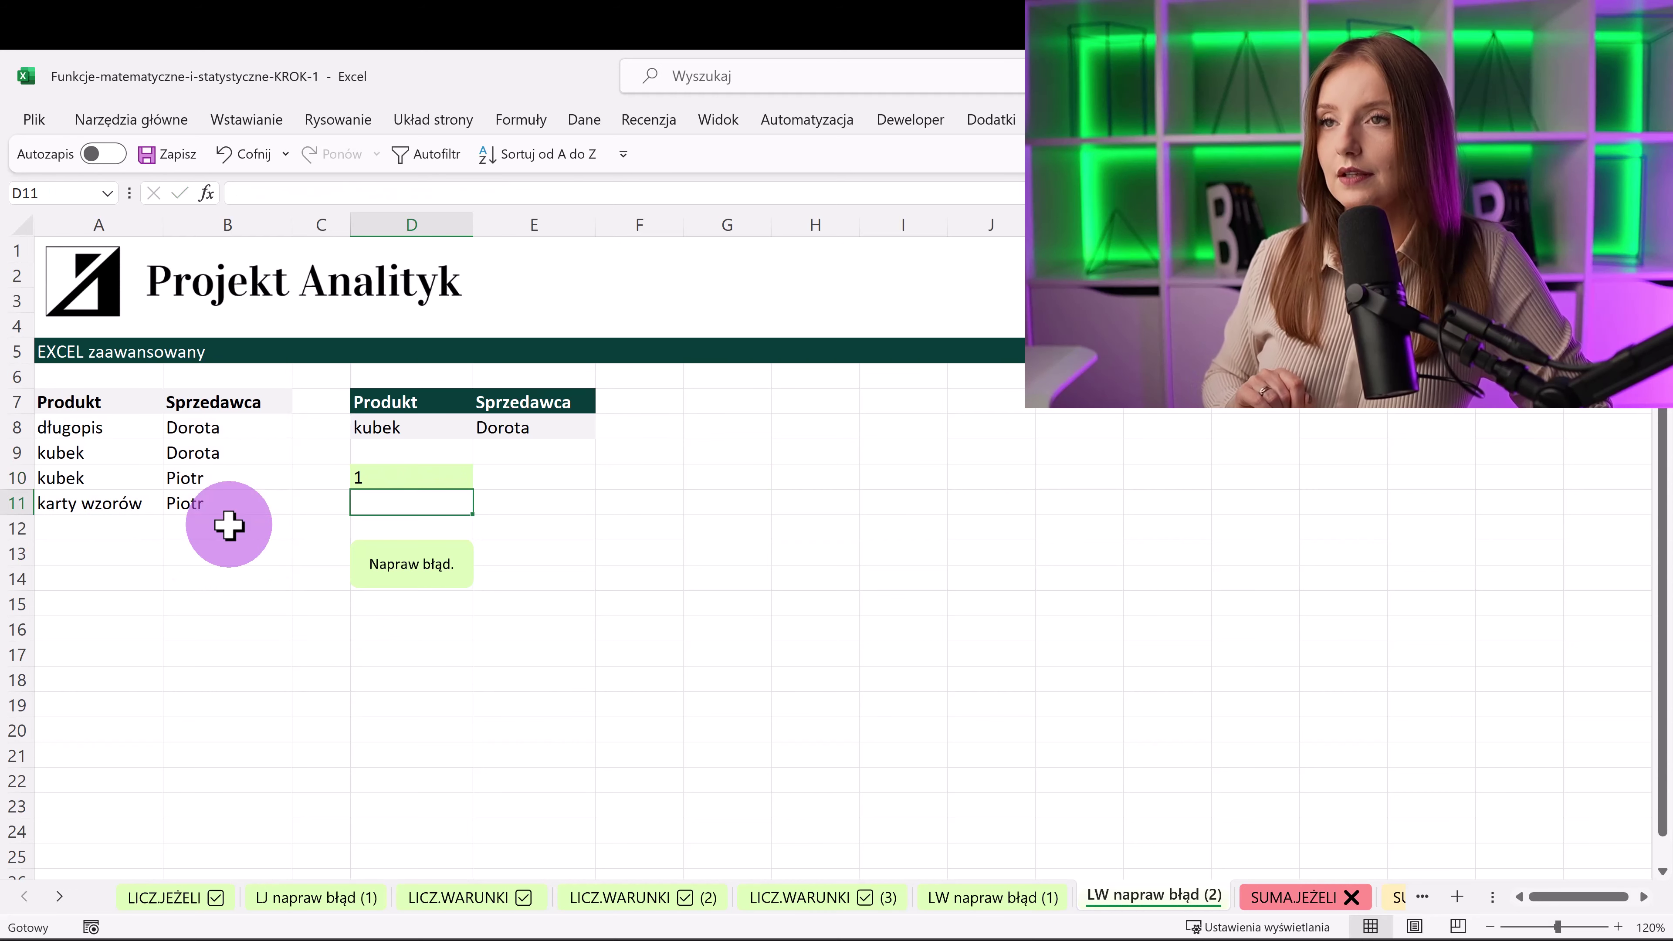